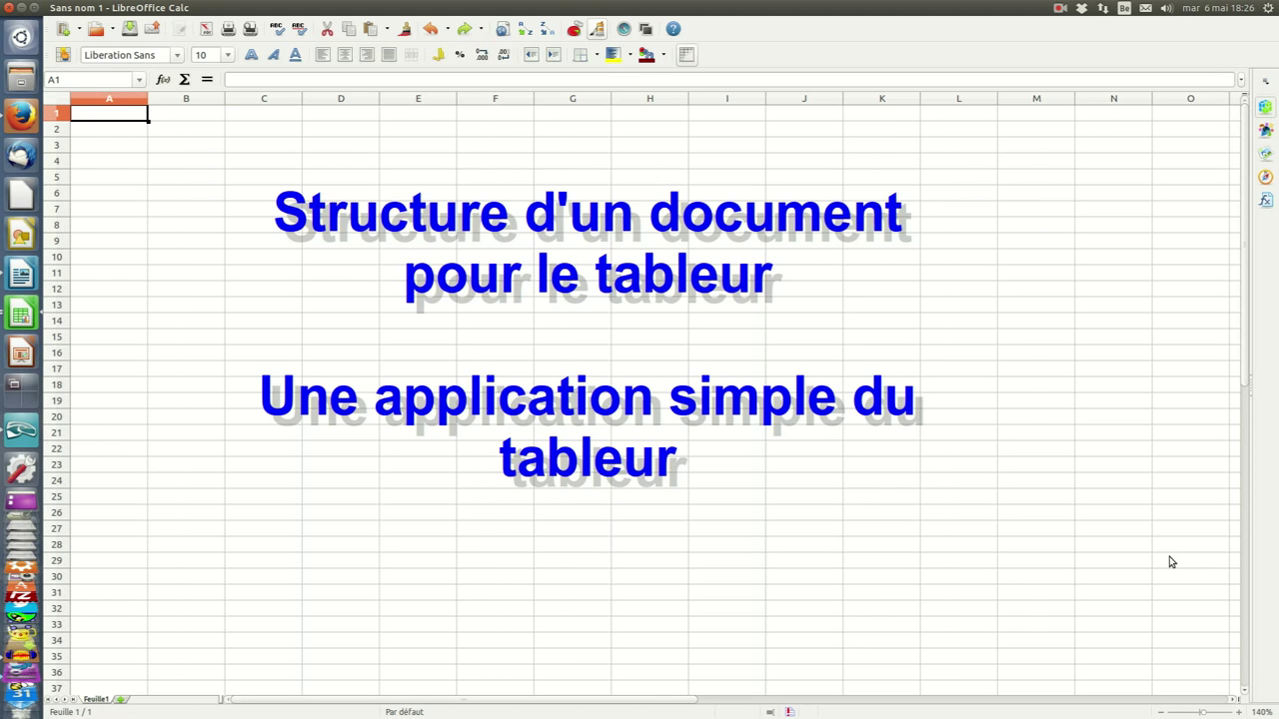
Delete the blue title text box covering the middle of the sheet
{"action": "left_click", "coordinate": [883, 404]}
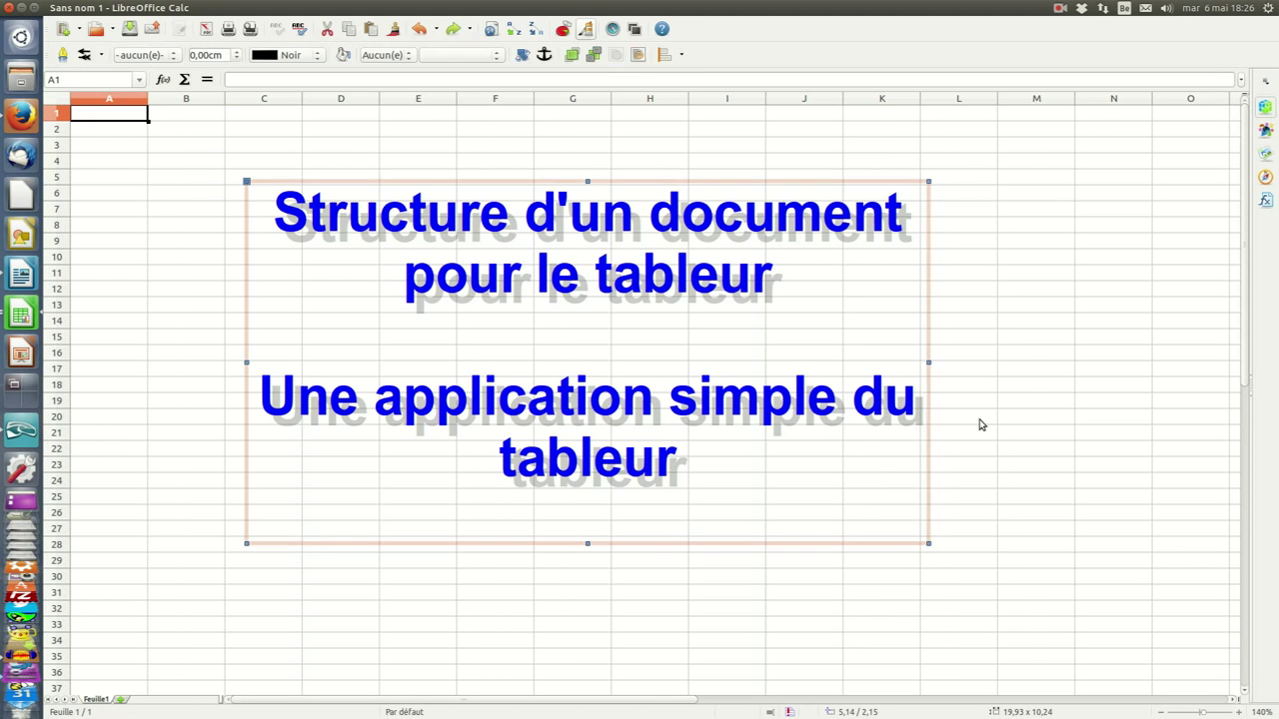
{"action": "key", "text": "Delete"}
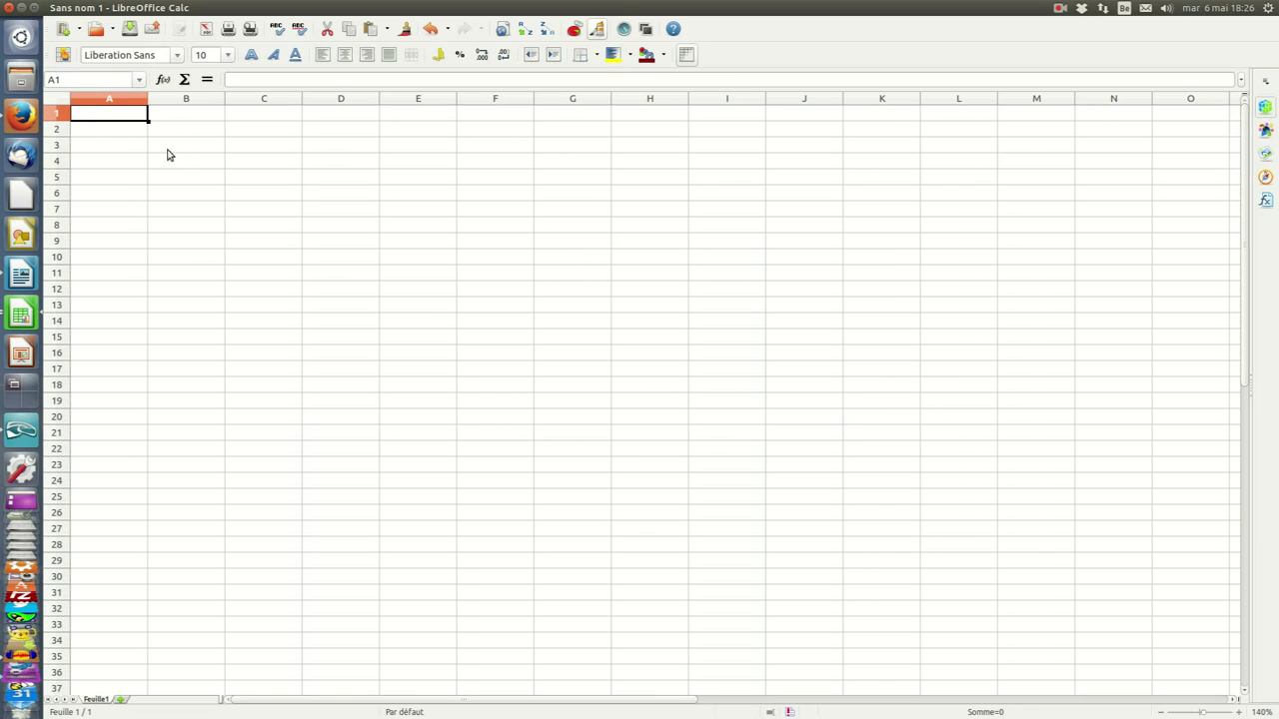
Select individual cells one after another: B3, C5 and D3
{"action": "left_click", "coordinate": [168, 148]}
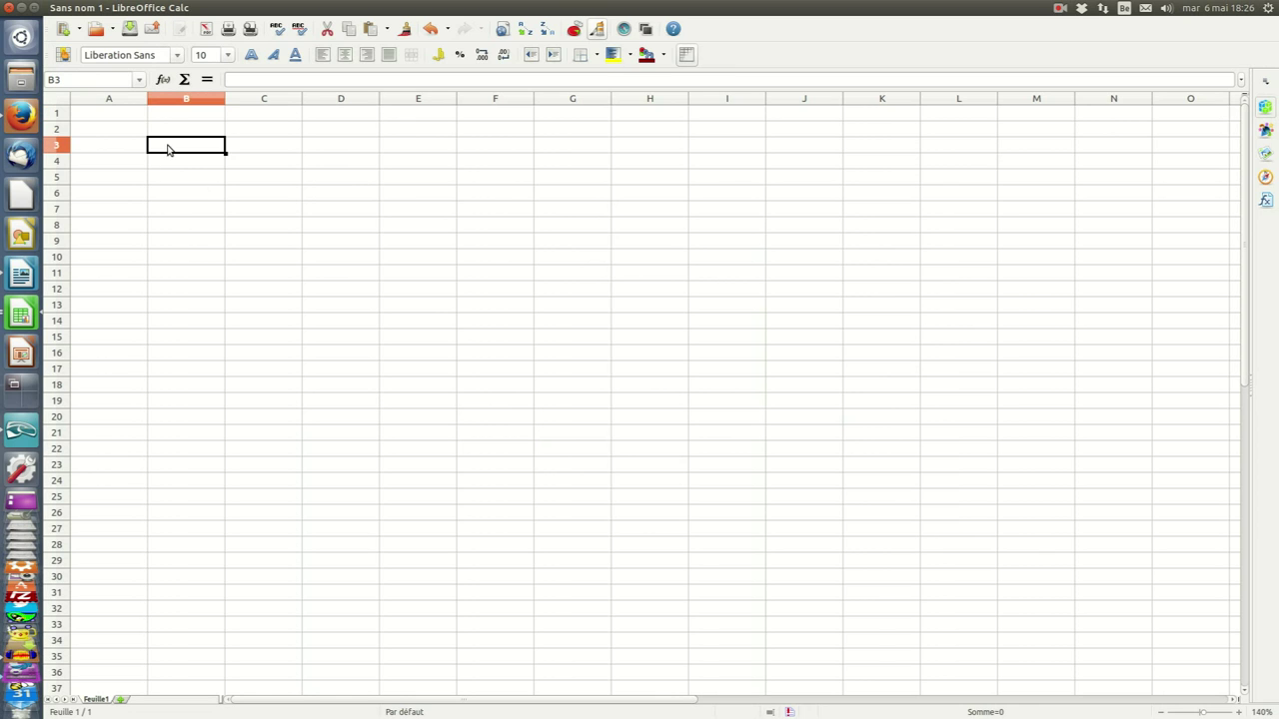
{"action": "key", "text": "Right"}
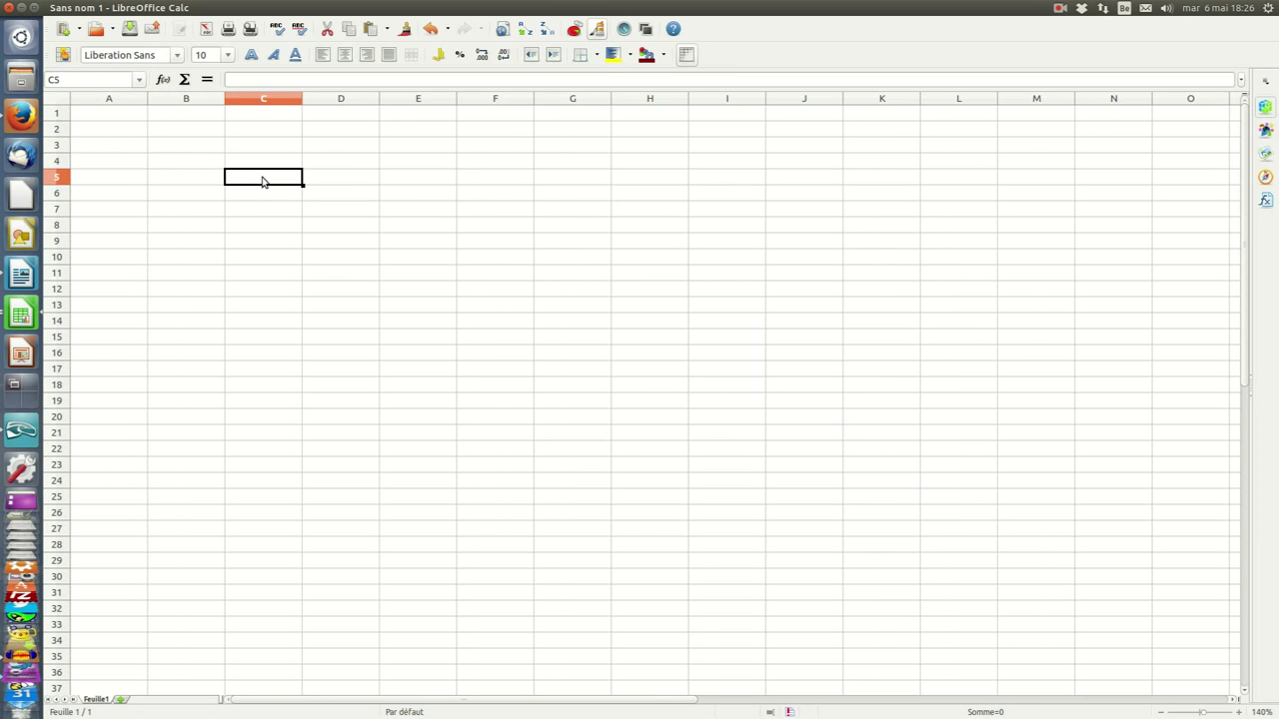
{"action": "left_click", "coordinate": [327, 149]}
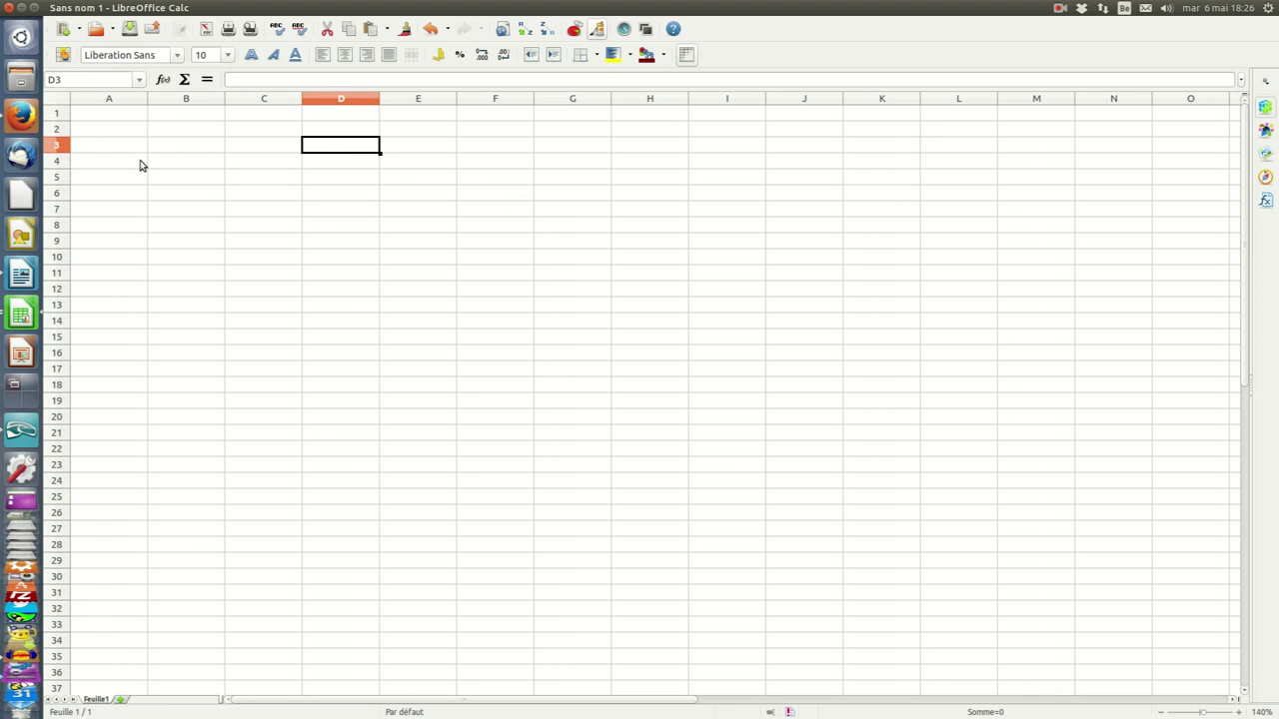
Select rows 3 and 6 in turn, column D together with row 5, and finally their intersection cell D5
{"action": "left_click", "coordinate": [58, 149]}
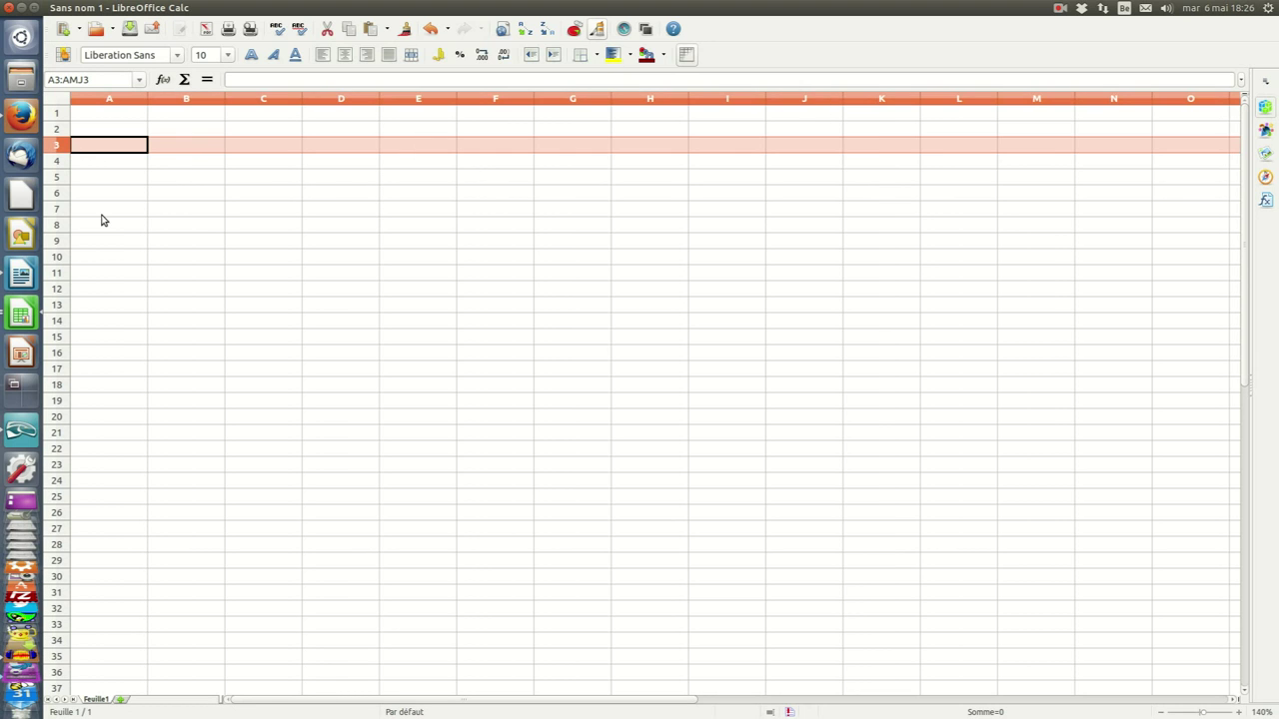
{"action": "left_click", "coordinate": [60, 195]}
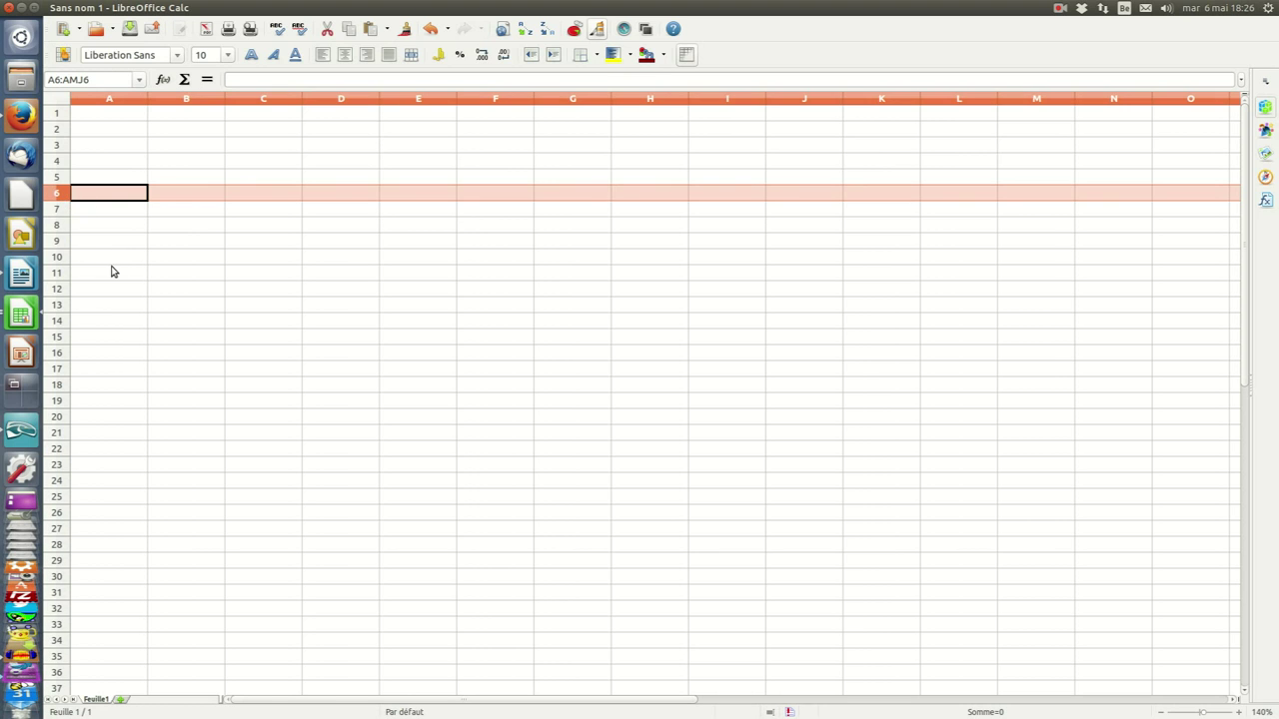
{"action": "left_click", "coordinate": [348, 99]}
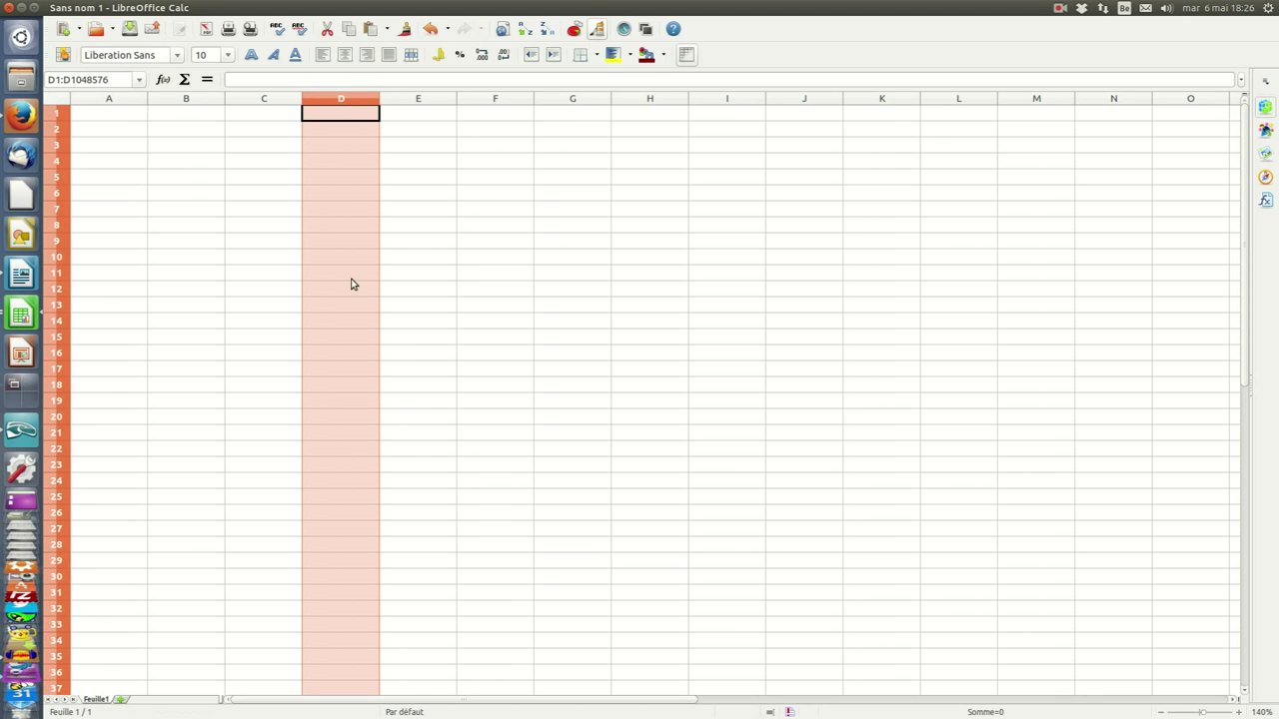
{"action": "left_click", "coordinate": [57, 181], "text": "ctrl"}
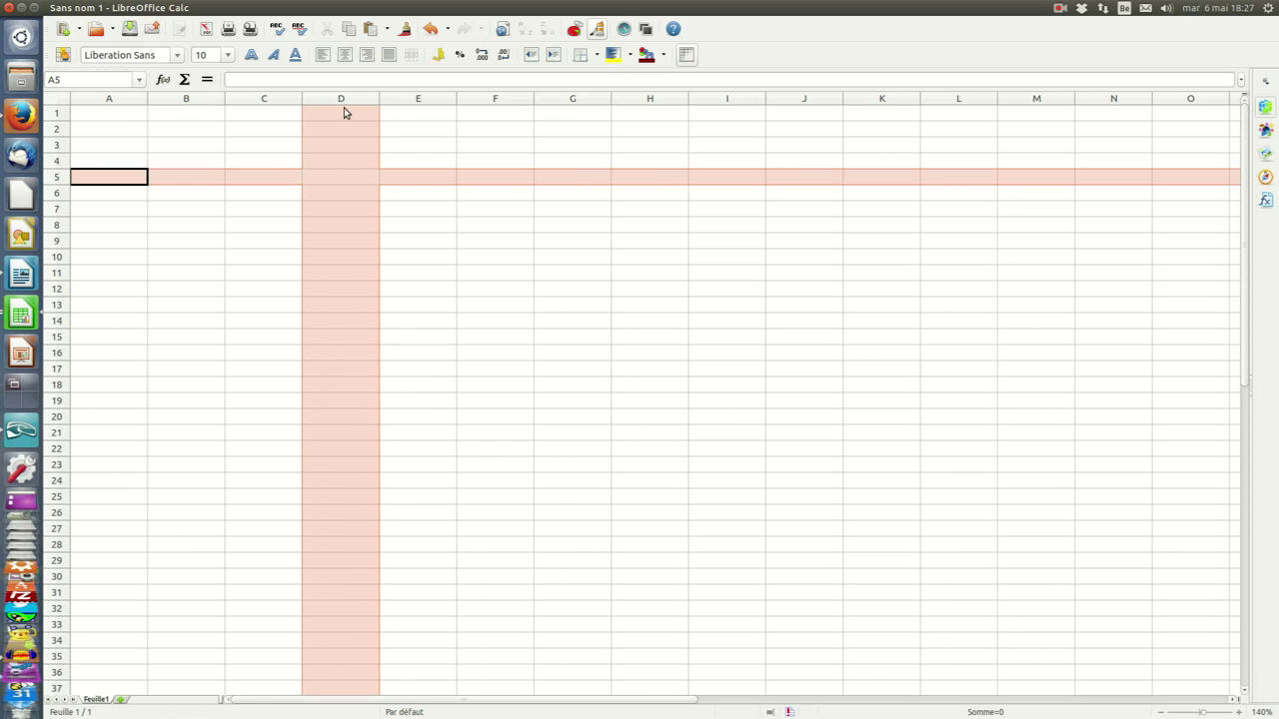
{"action": "left_click", "coordinate": [336, 180]}
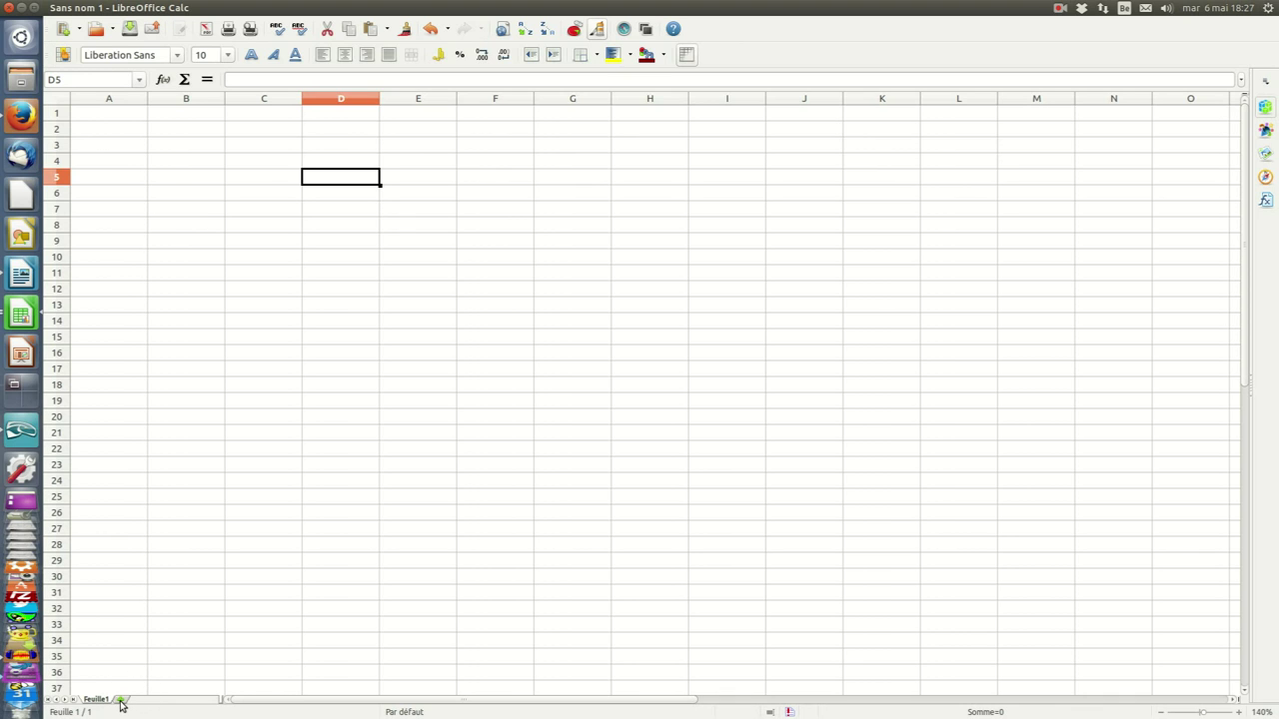
Add two new sheets, Feuille2 and Feuille3, and return to Feuille1
{"action": "left_click", "coordinate": [121, 700]}
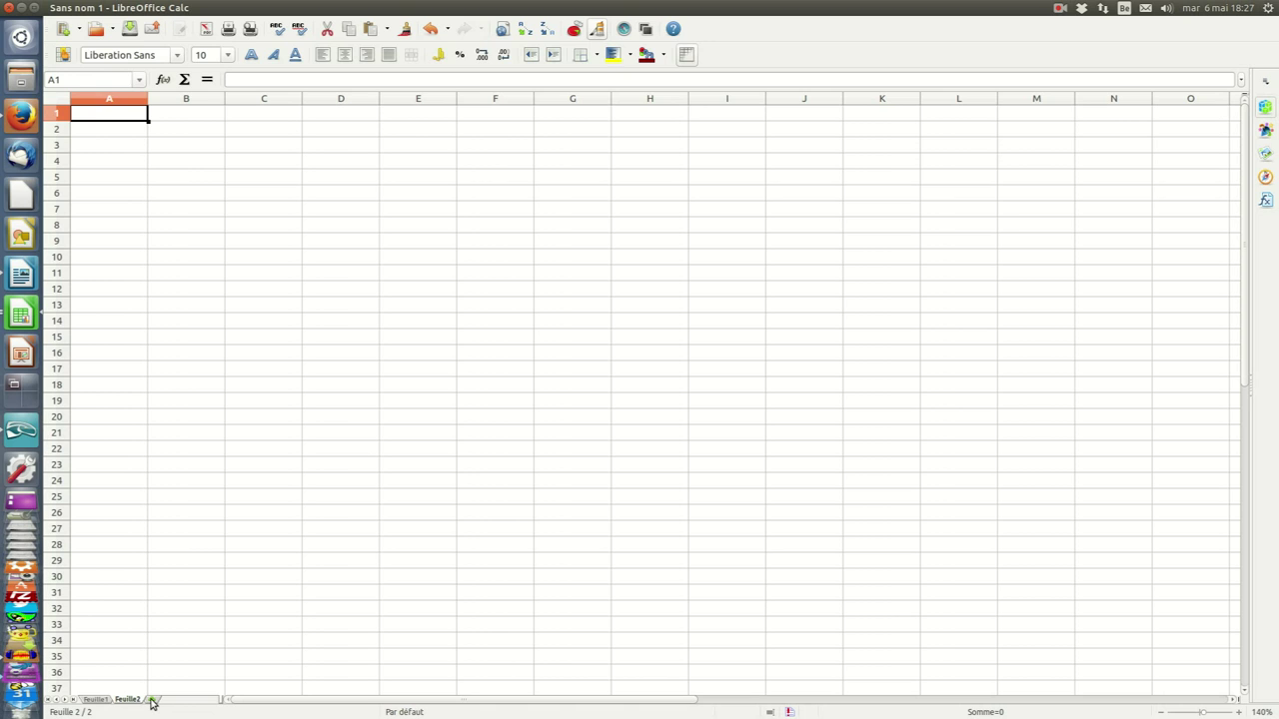
{"action": "left_click", "coordinate": [152, 701]}
{"action": "left_click", "coordinate": [96, 700]}
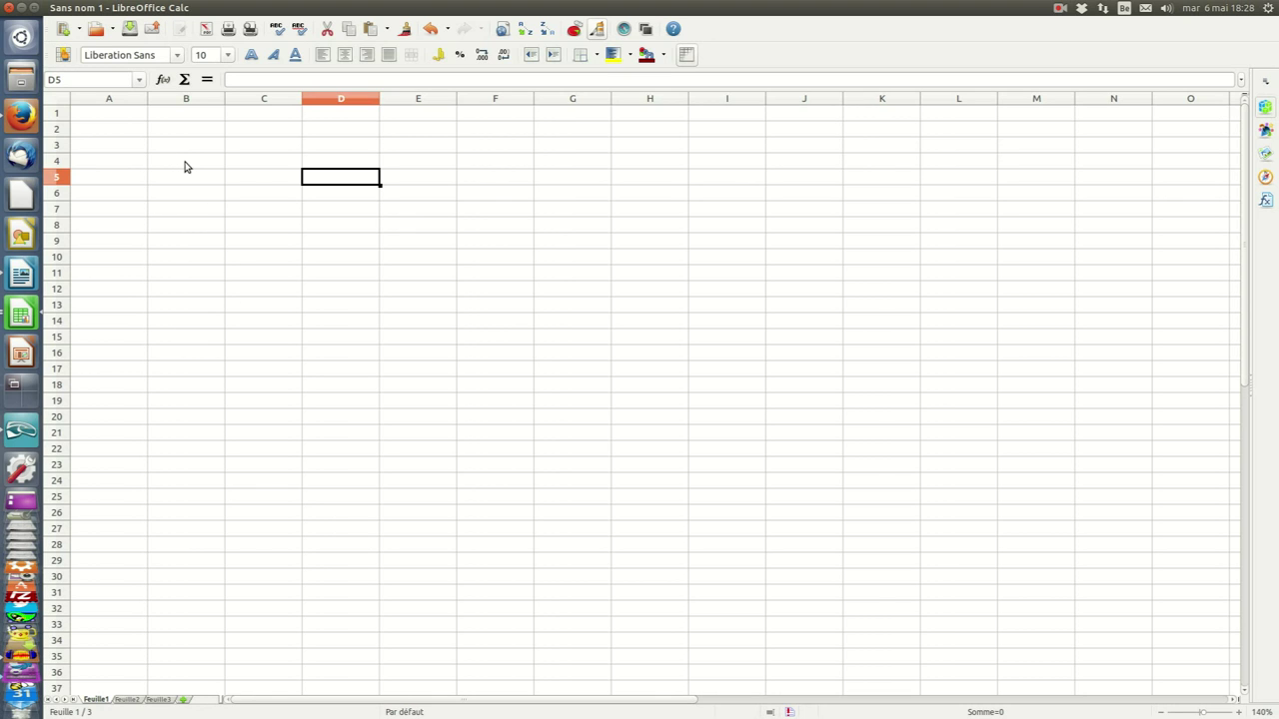
Select single cells C4 and B6, extend the selection to the range B6:E13, and return to cell A1
{"action": "left_click", "coordinate": [257, 165]}
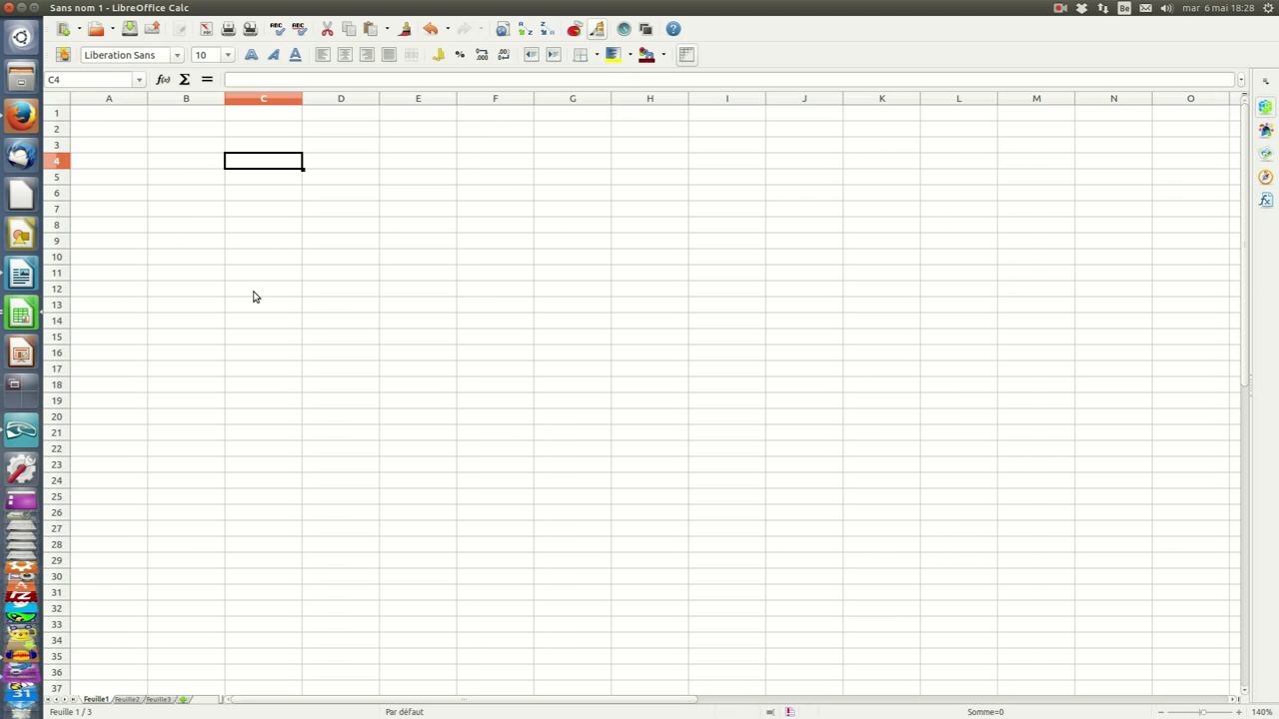
{"action": "left_click", "coordinate": [188, 198]}
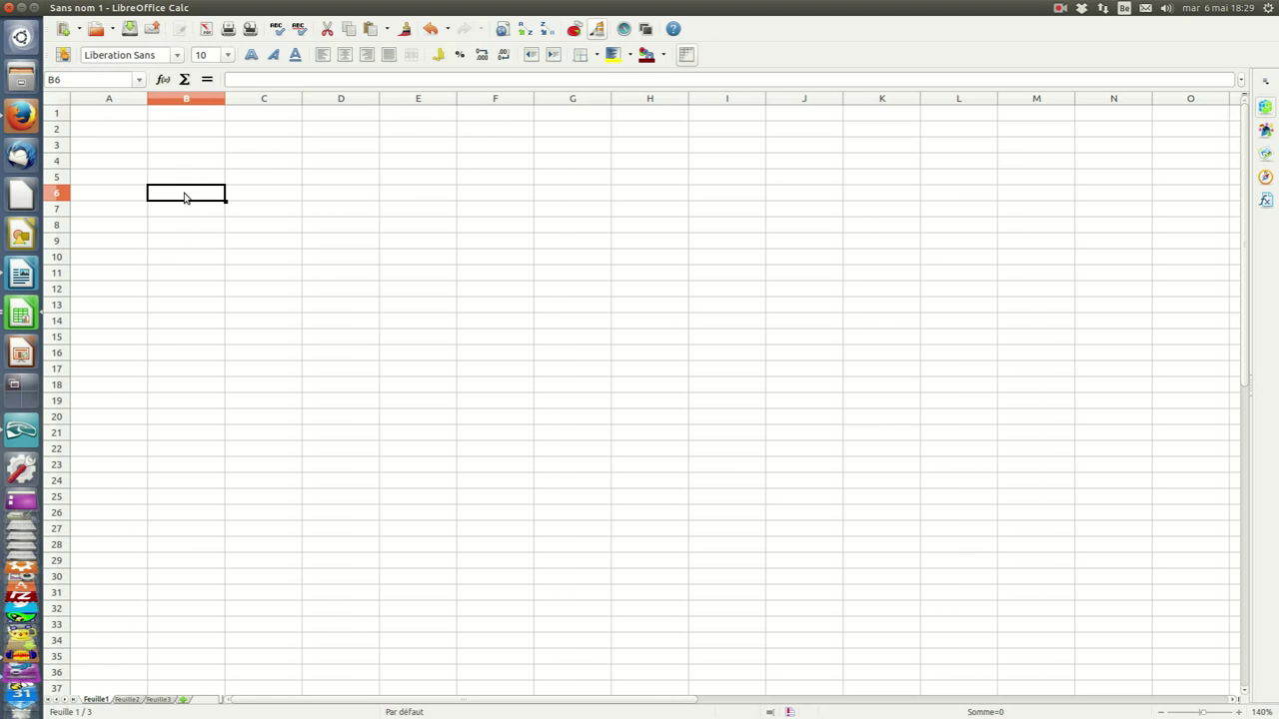
{"action": "left_click_drag", "start_coordinate": [184, 198], "coordinate": [414, 312]}
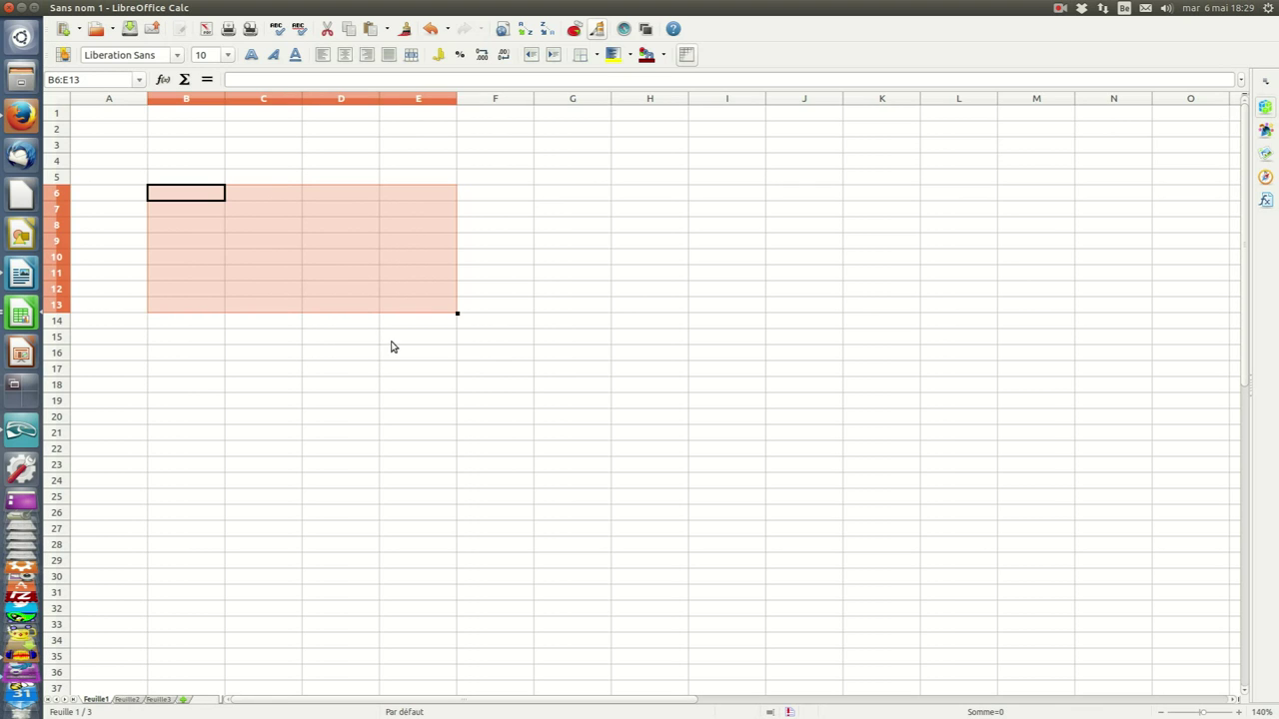
{"action": "left_click", "coordinate": [192, 165]}
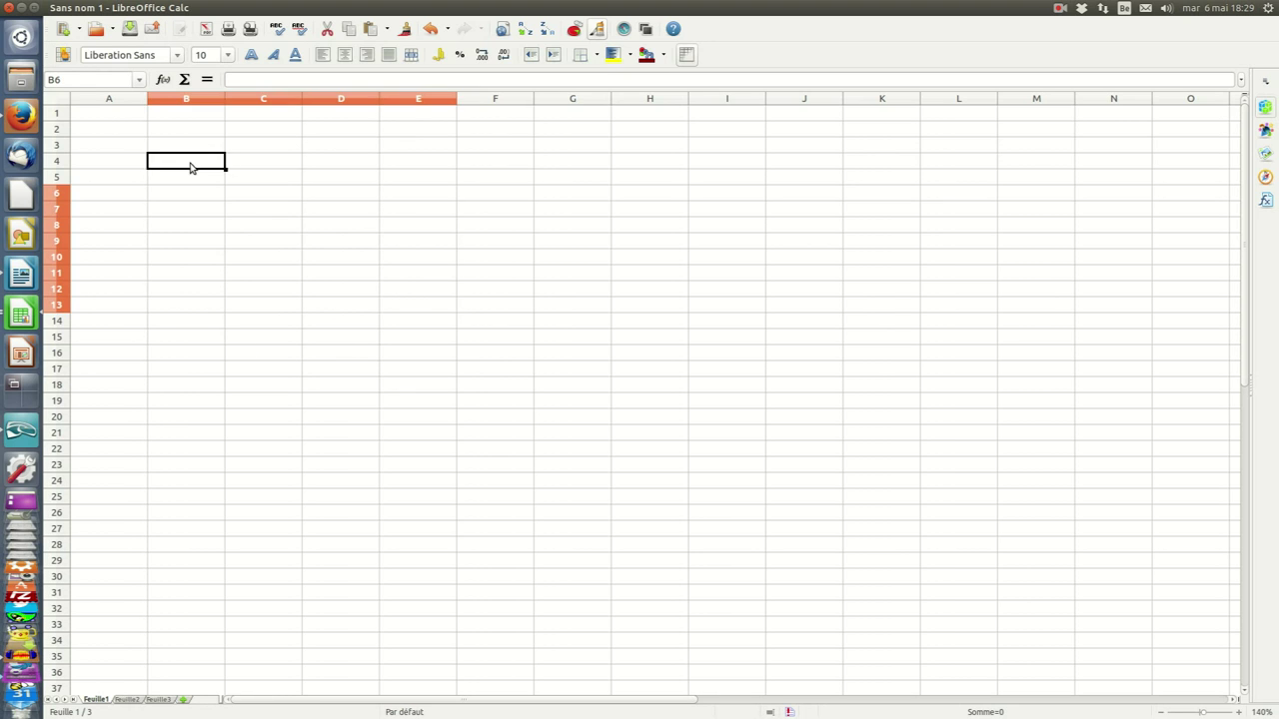
{"action": "left_click", "coordinate": [108, 118]}
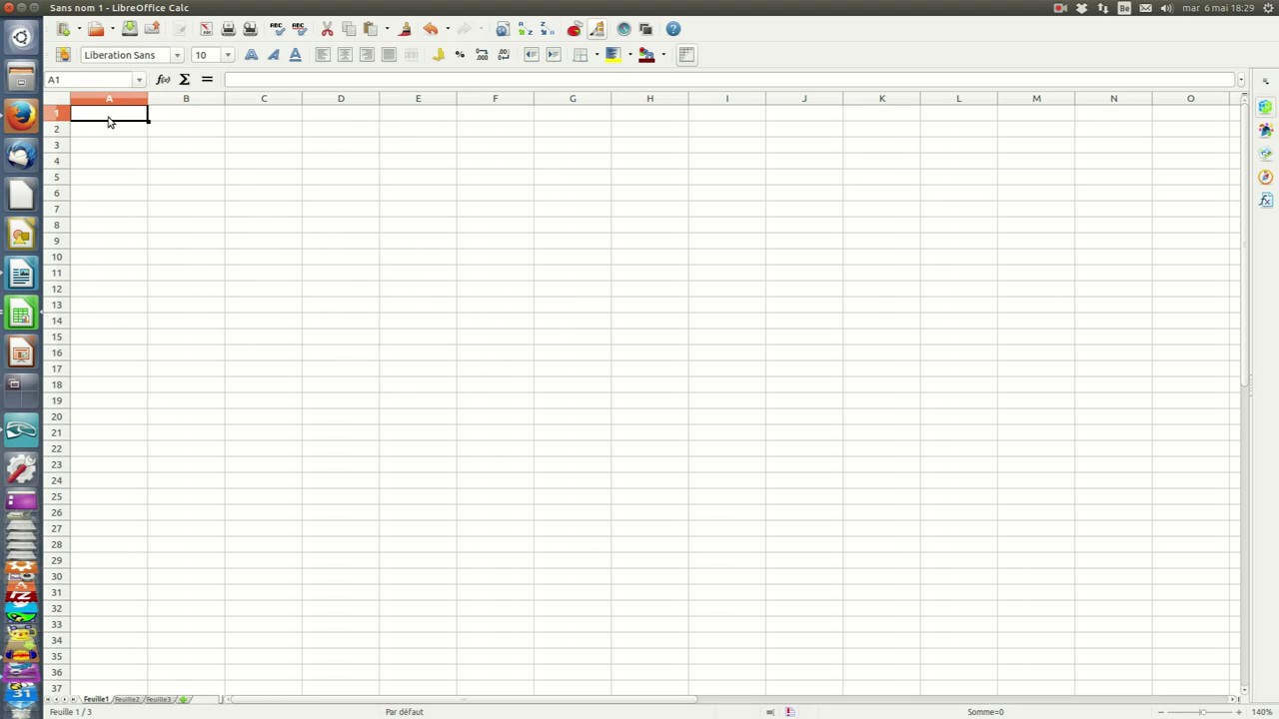
Enter the text "Toto" in cell B3 and the number 32 in cell B4
{"action": "left_click", "coordinate": [197, 152]}
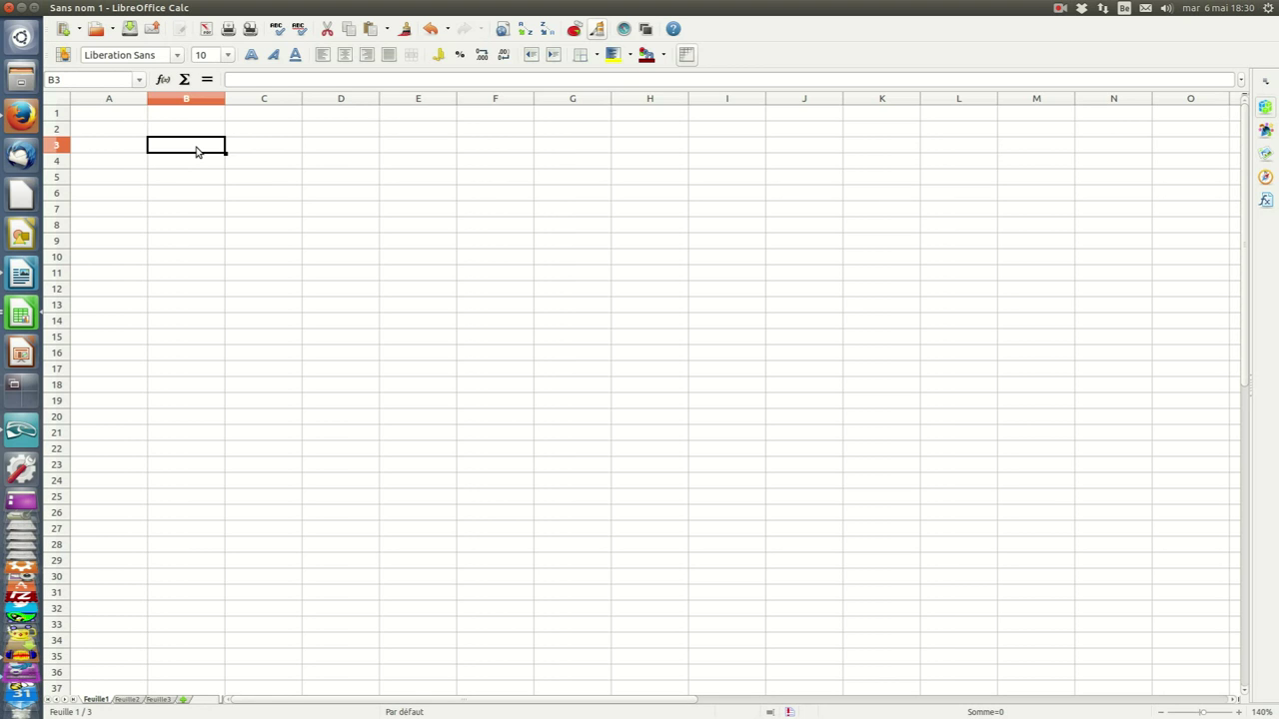
{"action": "type", "text": "Toto"}
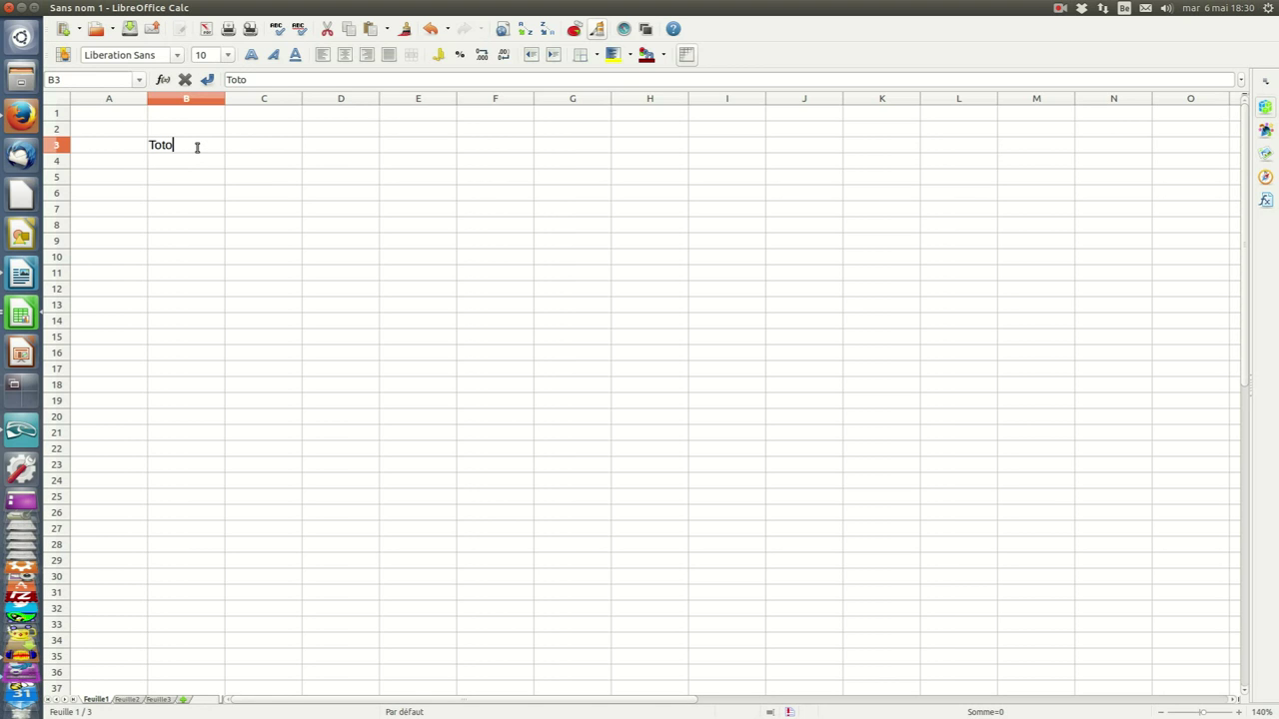
{"action": "key", "text": "Return"}
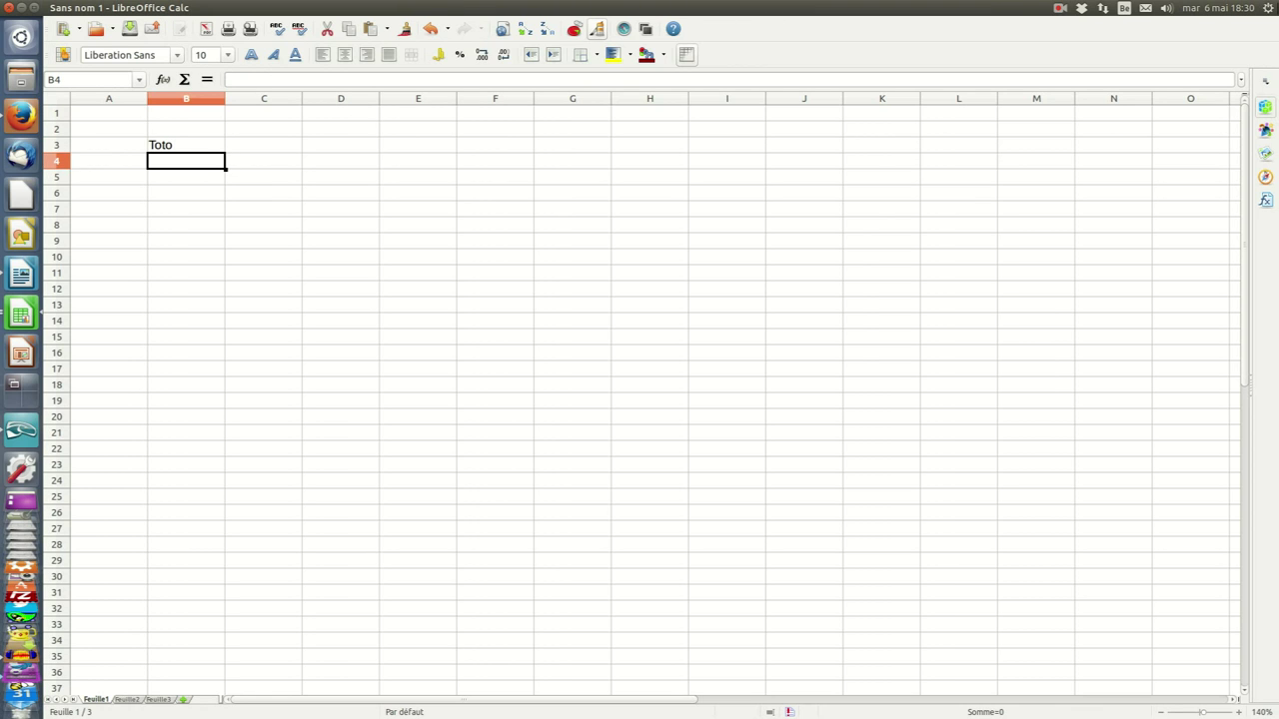
{"action": "type", "text": "32"}
{"action": "key", "text": "Return"}
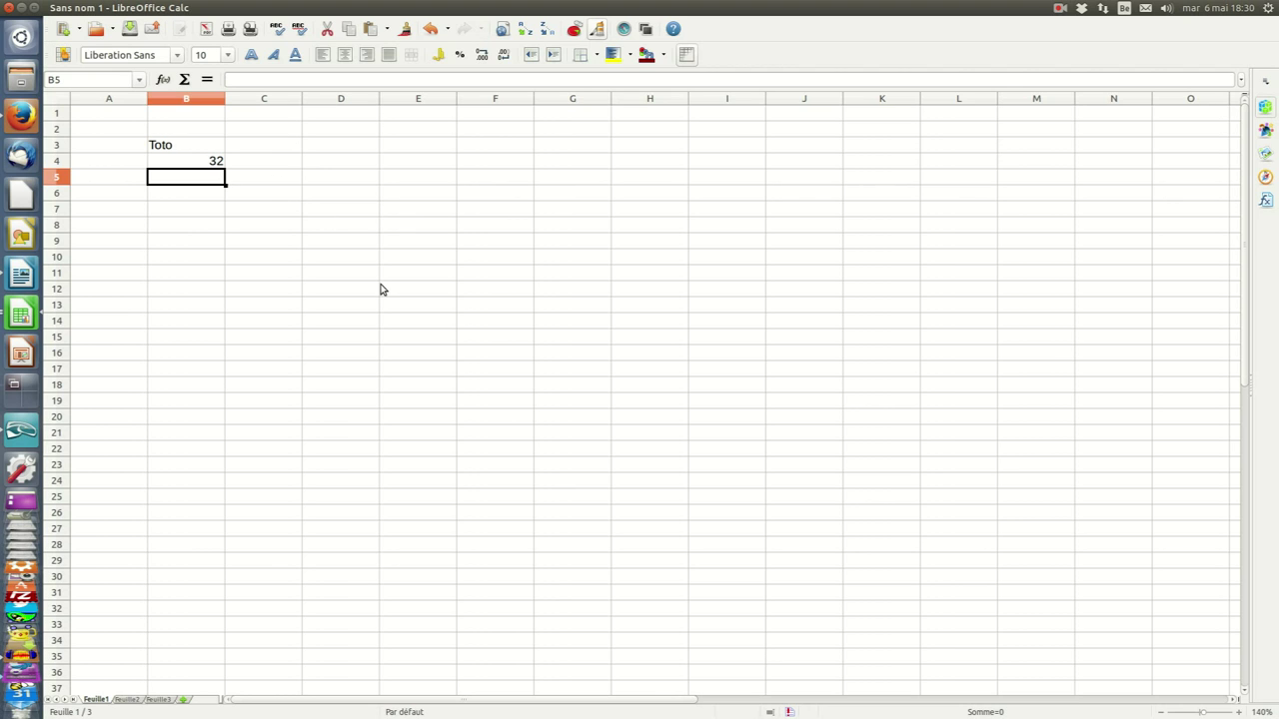
Enter the sentence "Vercingétorix est un gaulois" in cell B6
{"action": "left_click", "coordinate": [193, 198]}
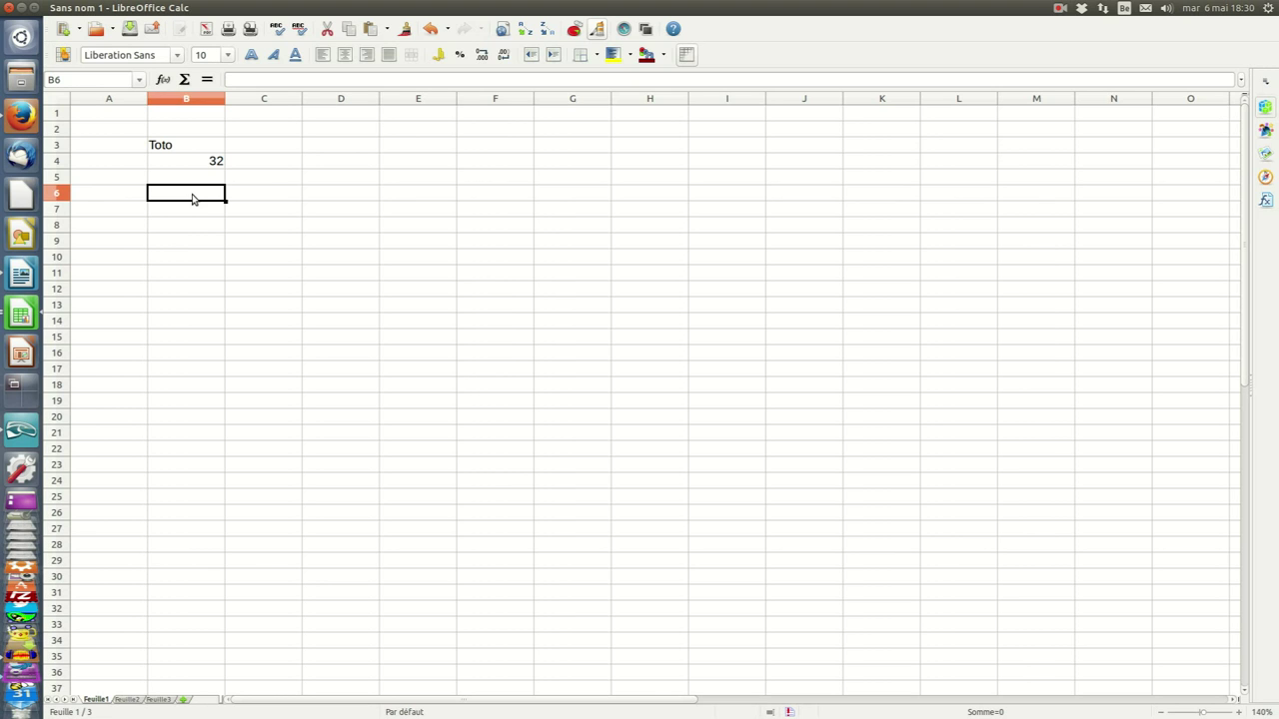
{"action": "type", "text": "Verc"}
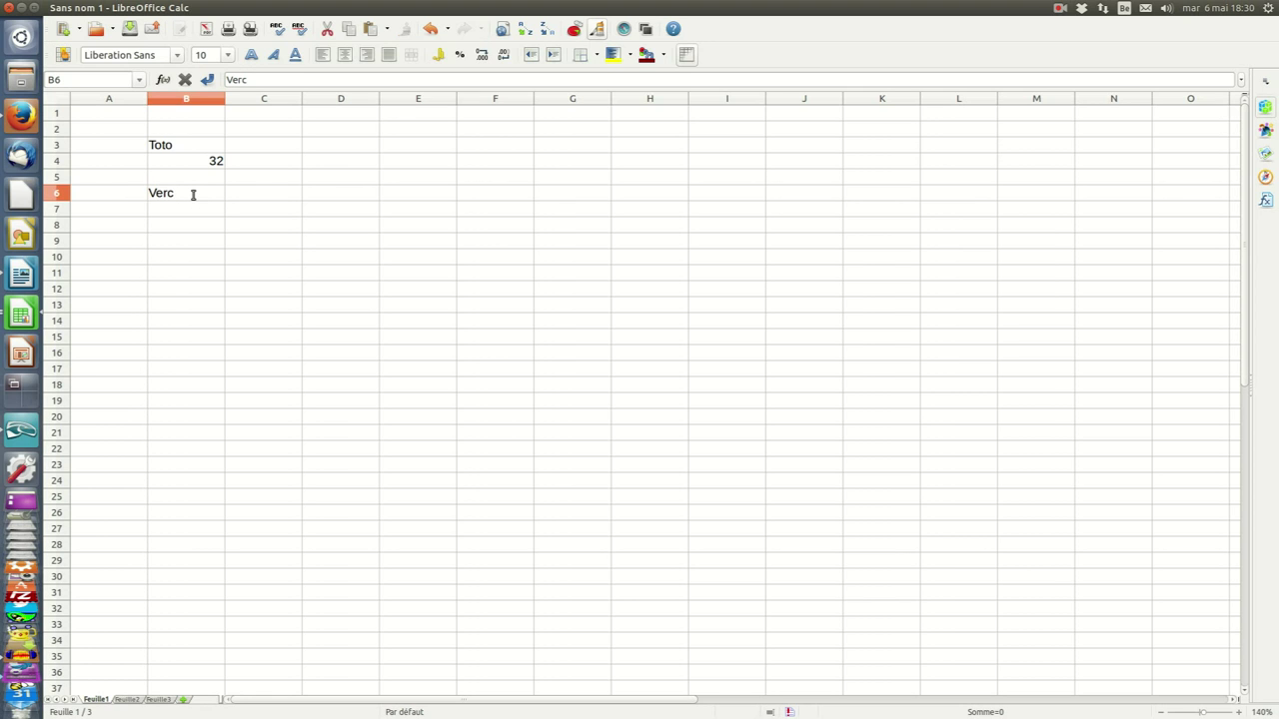
{"action": "type", "text": "ingétorix est un gaulois"}
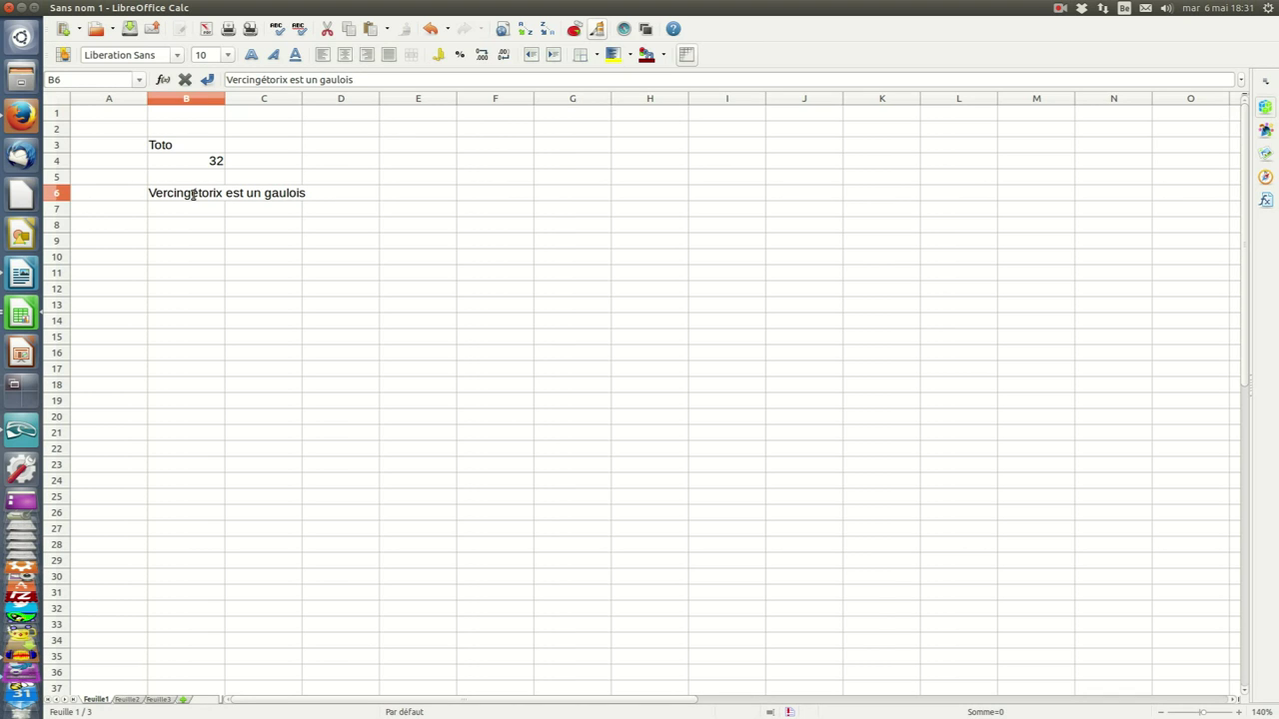
{"action": "key", "text": "Return"}
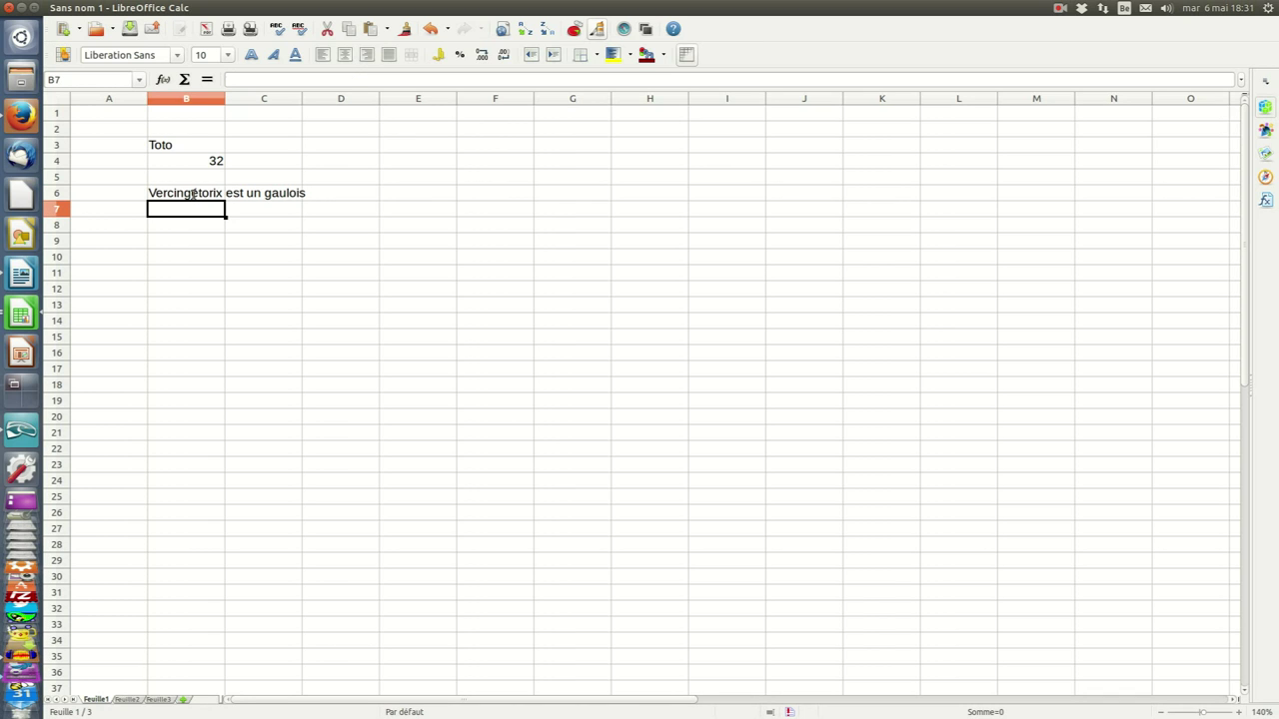
Widen column B manually until the sentence in B6 fits, and narrow it again to roughly the width of "Vercingétorix"
{"action": "left_click", "coordinate": [193, 196]}
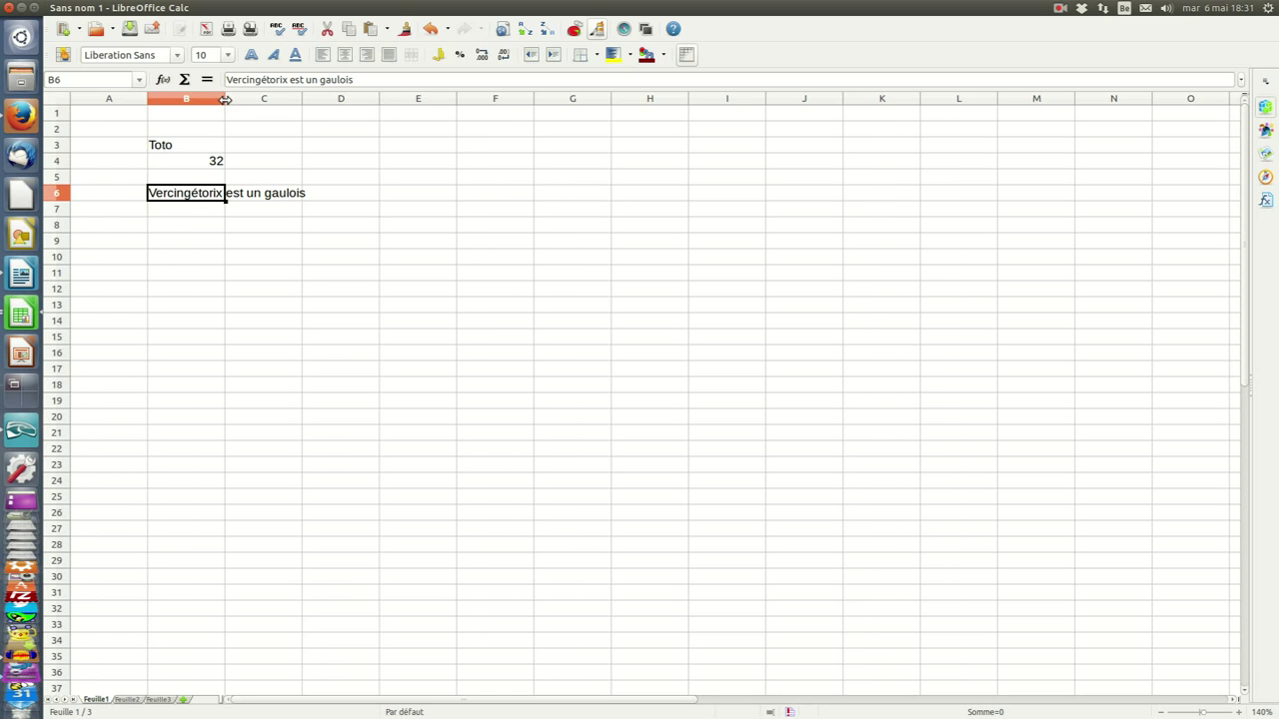
{"action": "left_click_drag", "start_coordinate": [225, 99], "coordinate": [313, 98]}
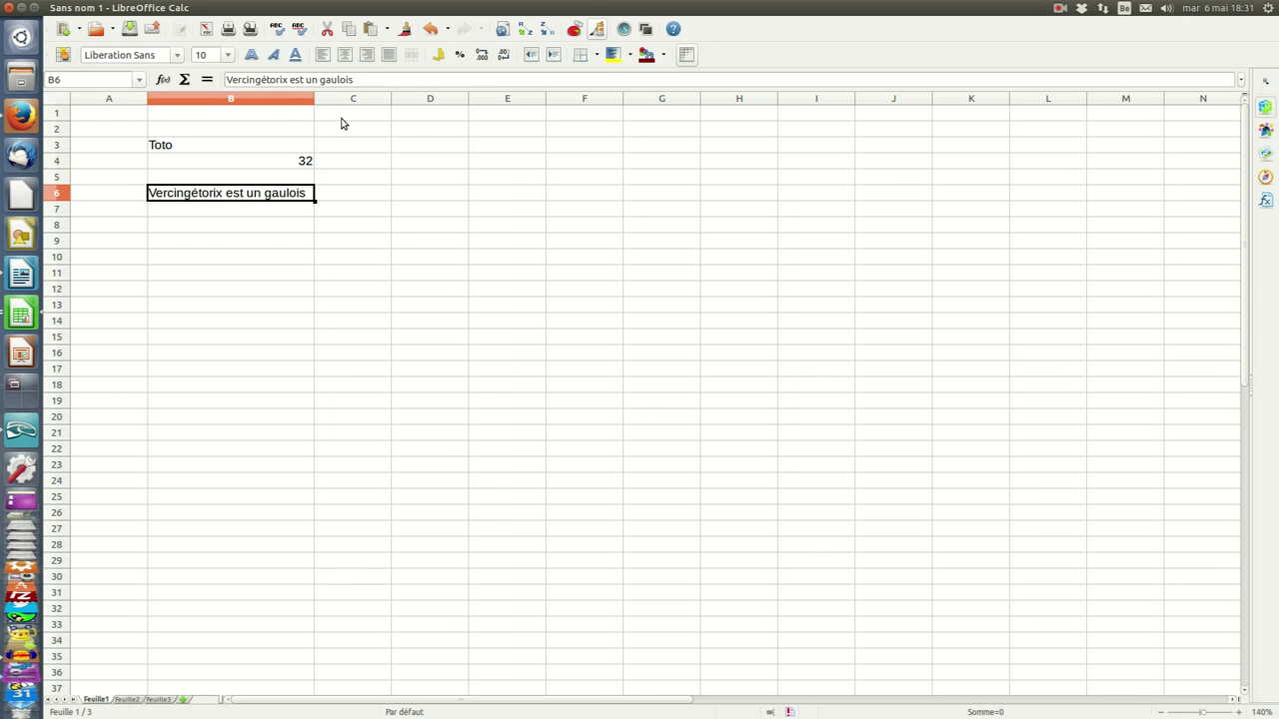
{"action": "left_click_drag", "start_coordinate": [314, 98], "coordinate": [220, 98]}
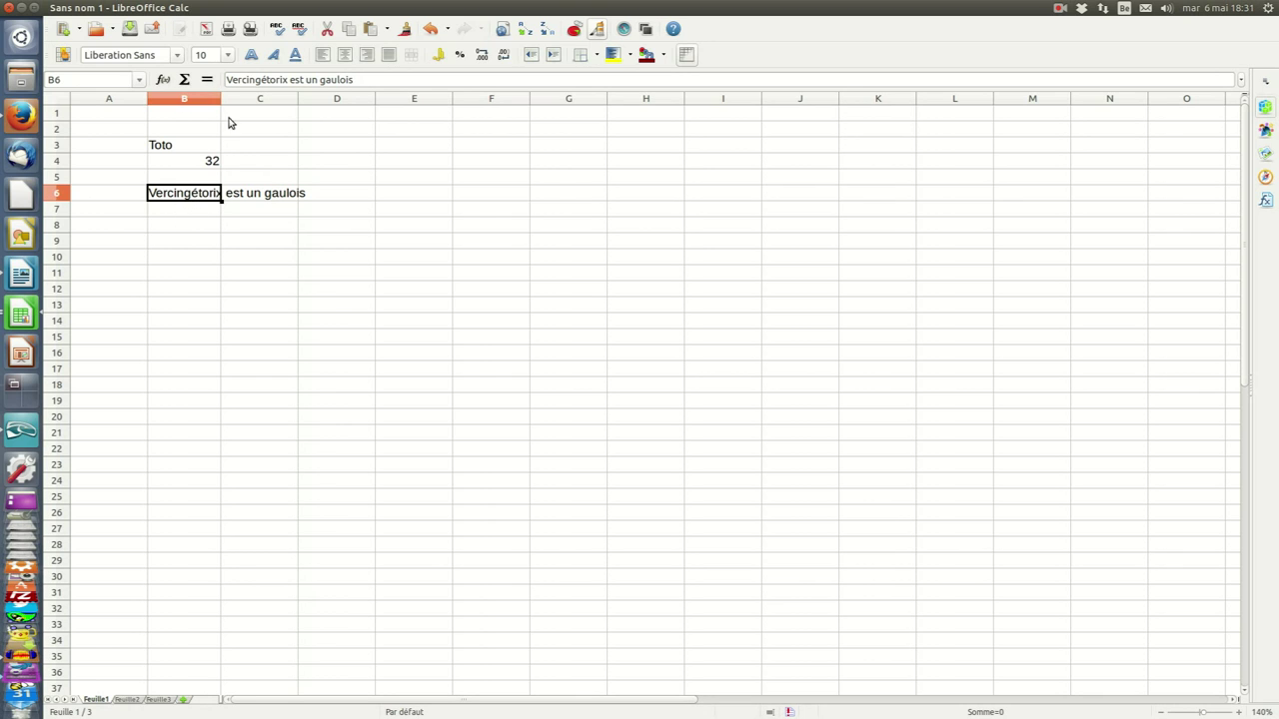
Select the neighbouring cell C6 and automatically fit the width of column B to its longest content
{"action": "left_click", "coordinate": [262, 197]}
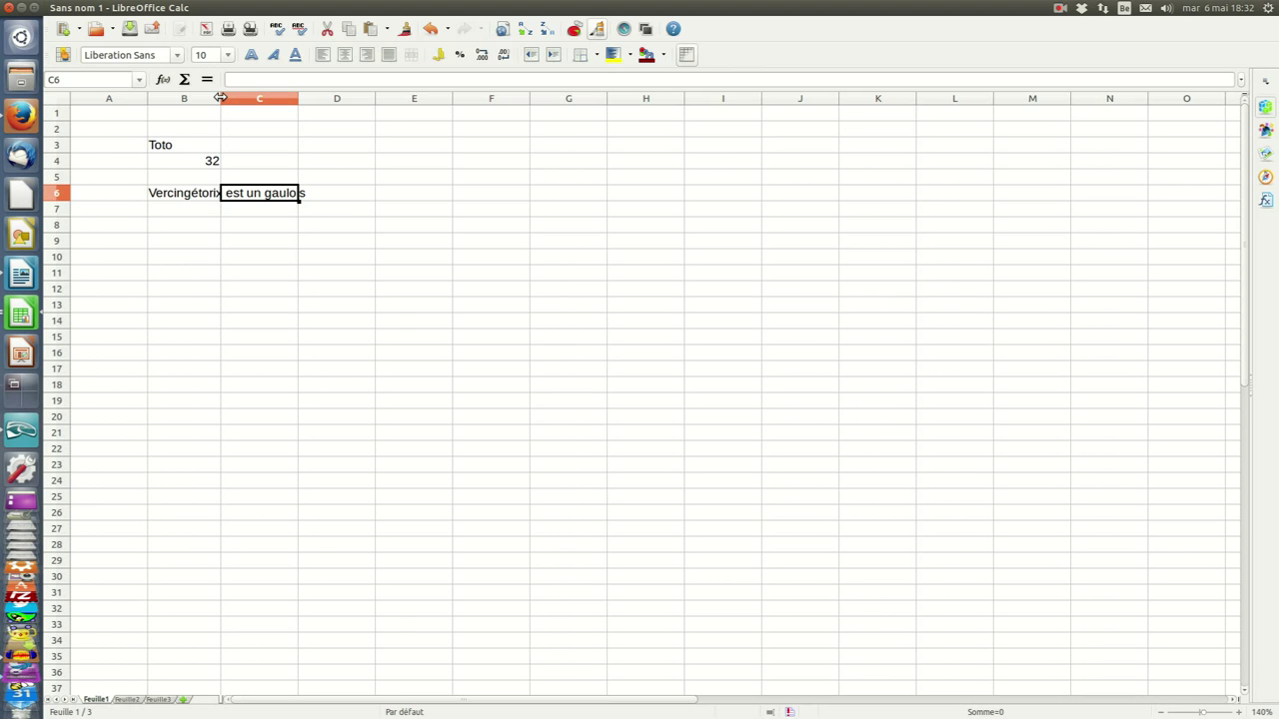
{"action": "double_click", "coordinate": [220, 97]}
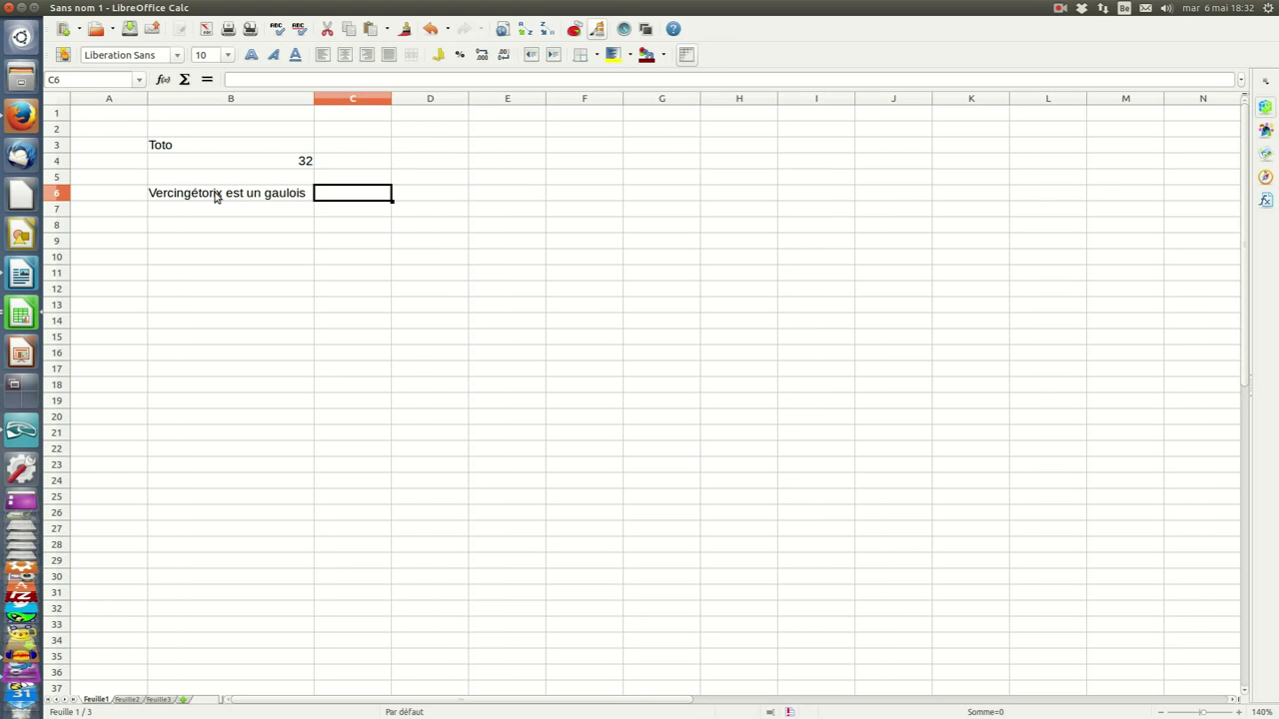
Copy cell B3 containing "Toto" and look through the editing commands without choosing one
{"action": "left_click", "coordinate": [170, 147]}
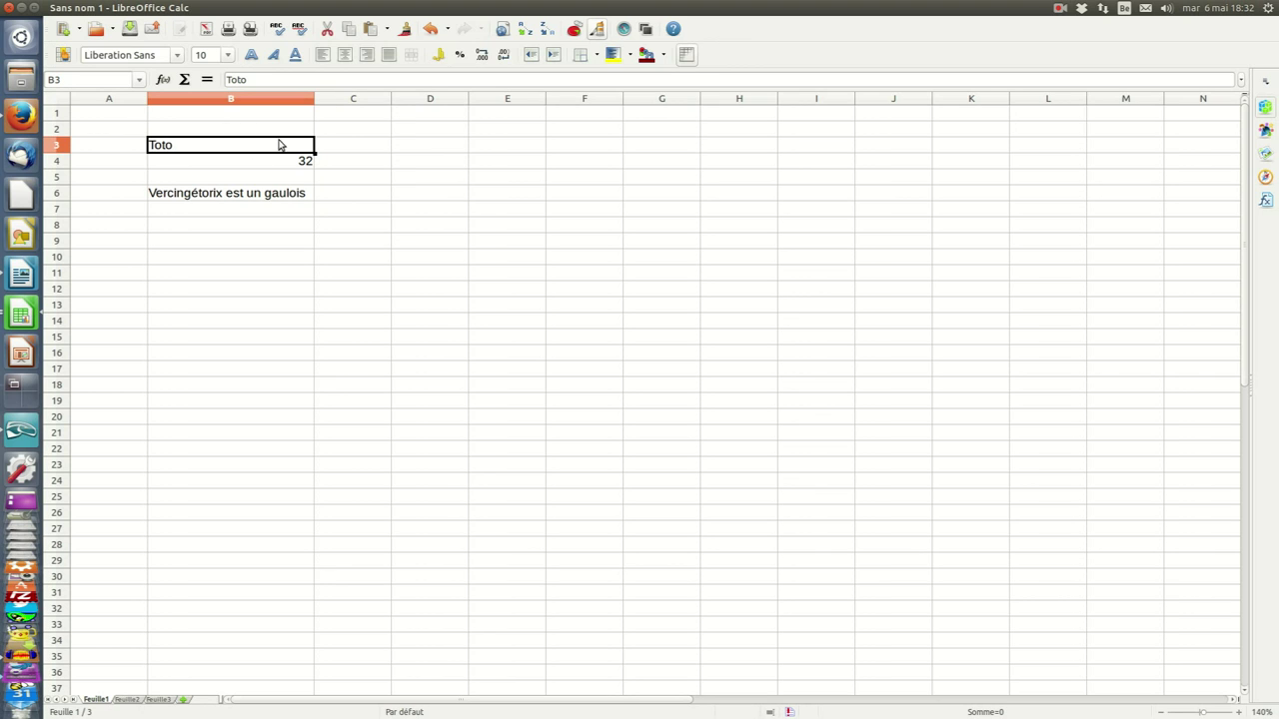
{"action": "right_click", "coordinate": [174, 146]}
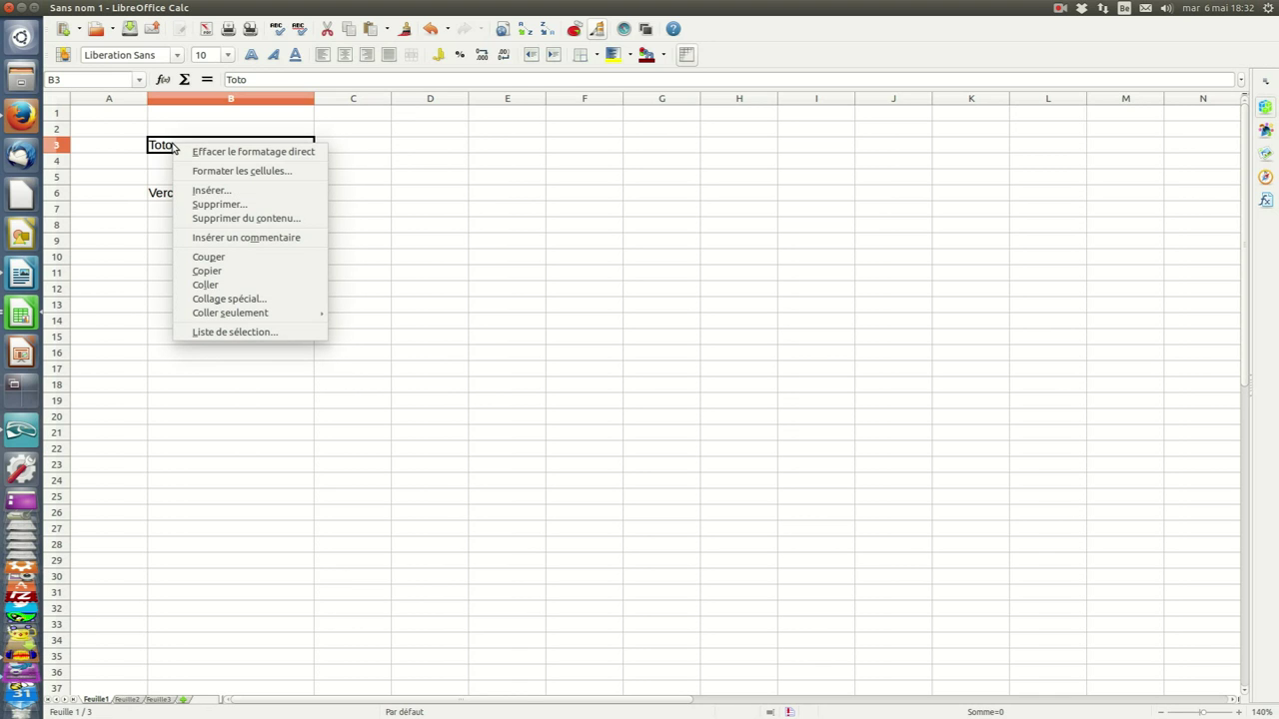
{"action": "left_click", "coordinate": [216, 272]}
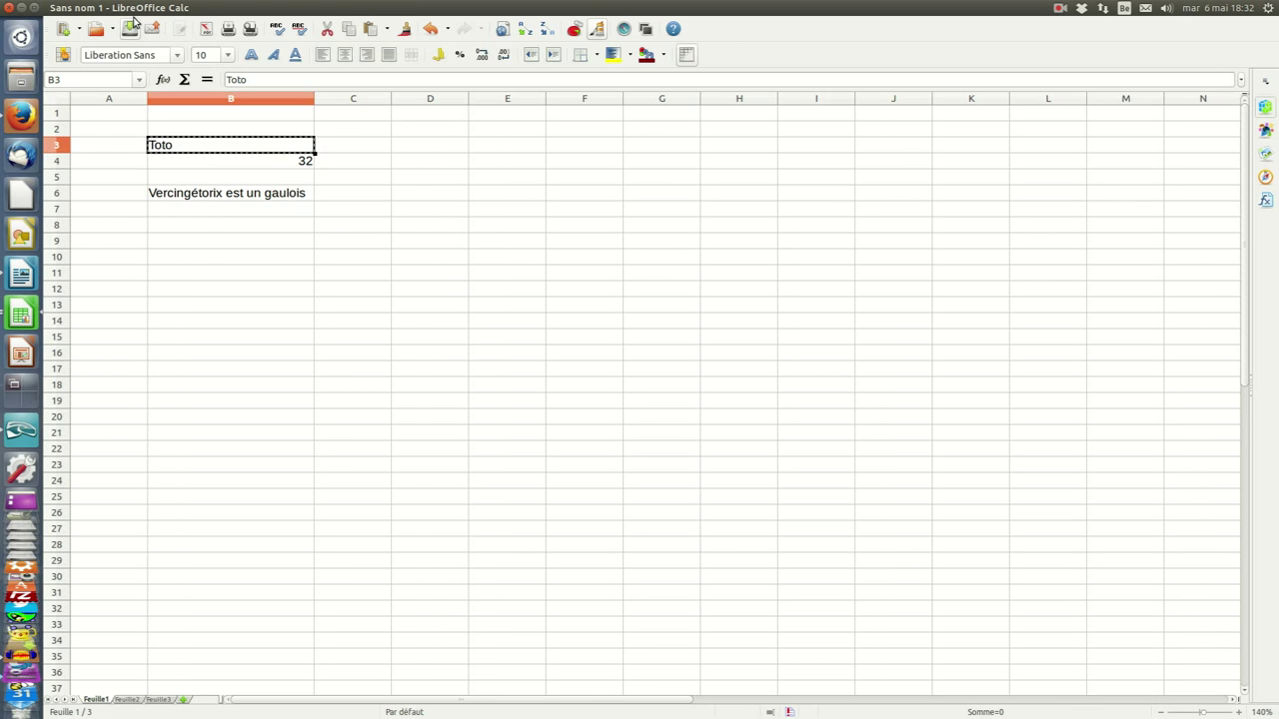
{"action": "left_click", "coordinate": [112, 11]}
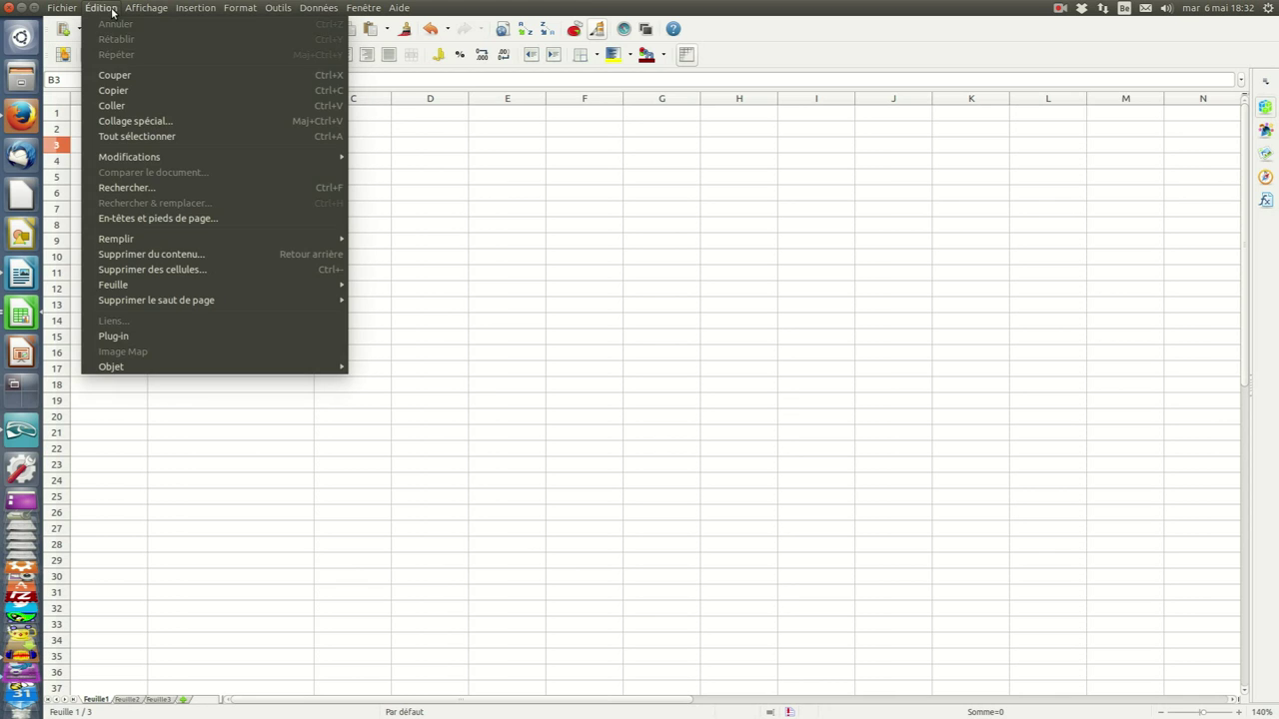
{"action": "left_click", "coordinate": [394, 140]}
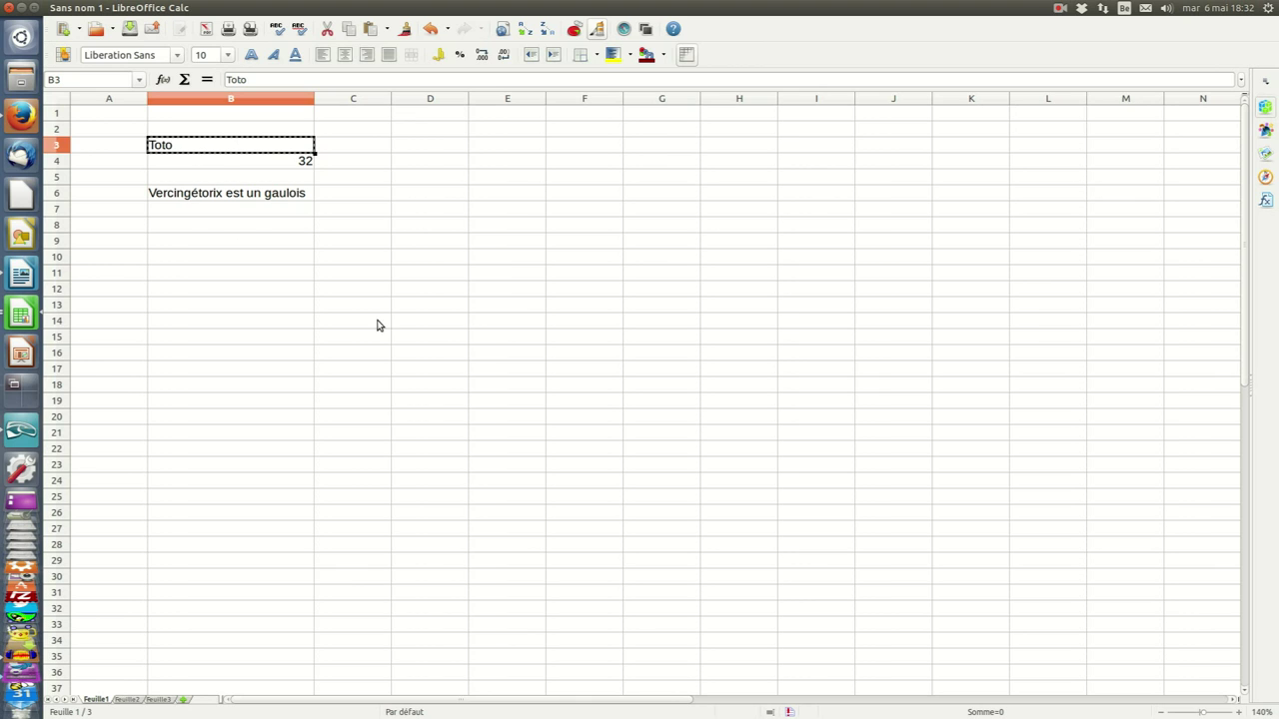
Paste the copied "Toto" into cell D8 and again into cell B11
{"action": "left_click", "coordinate": [409, 230]}
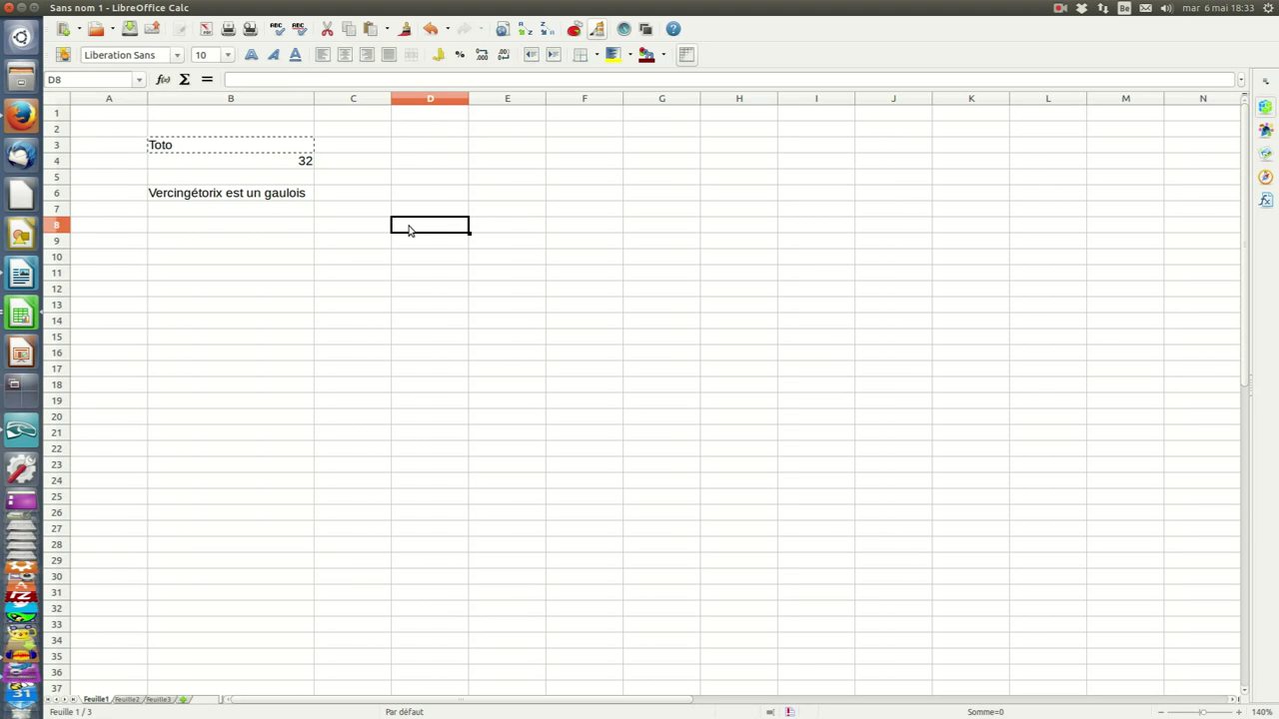
{"action": "right_click", "coordinate": [408, 230]}
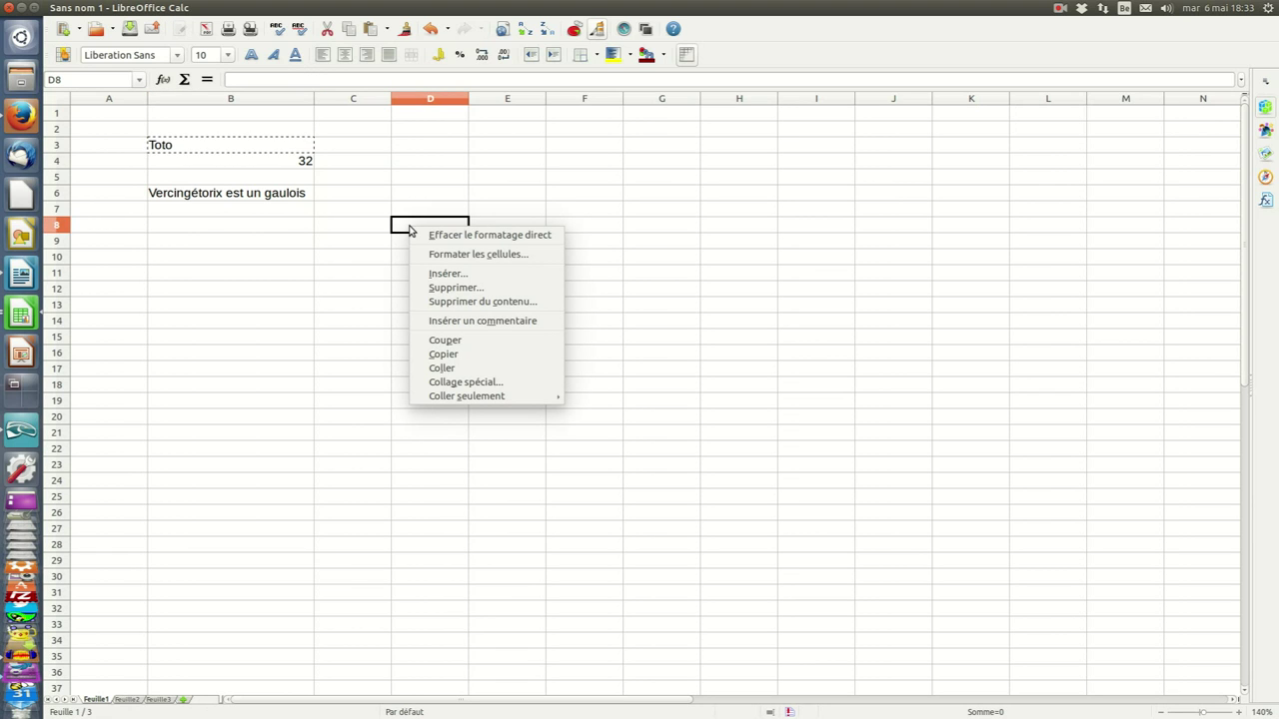
{"action": "left_click", "coordinate": [442, 369]}
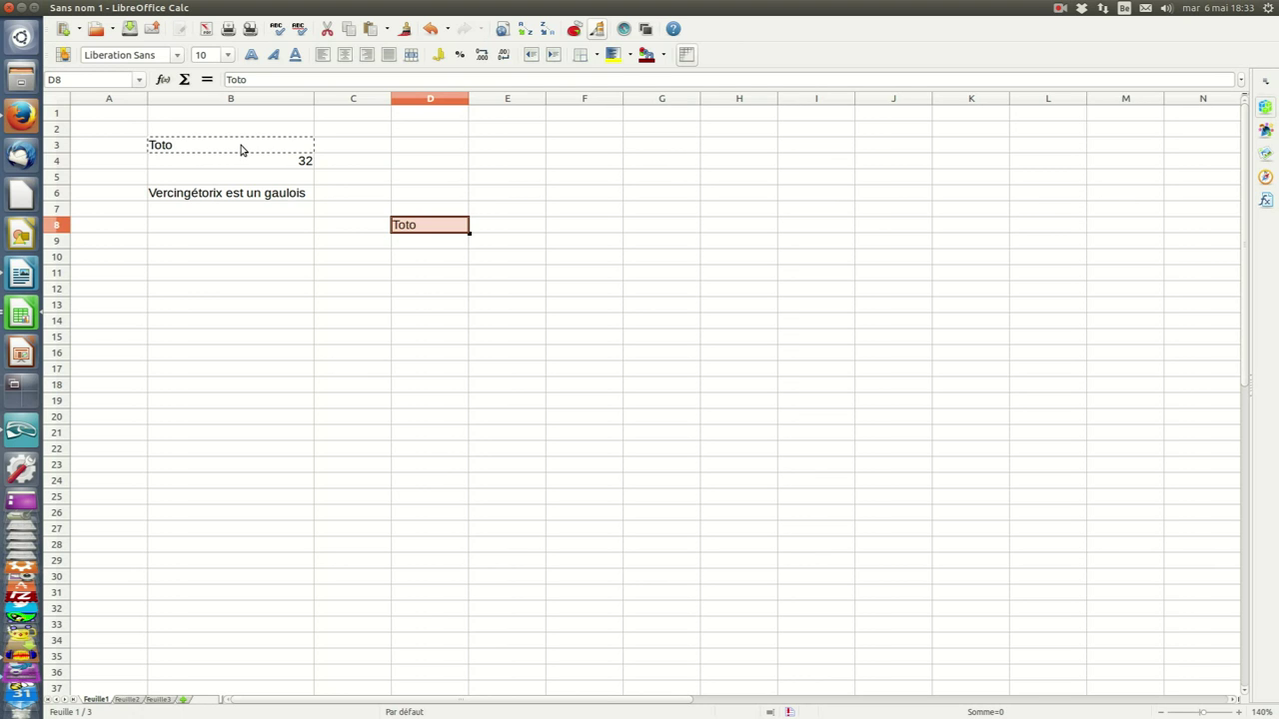
{"action": "left_click", "coordinate": [238, 275]}
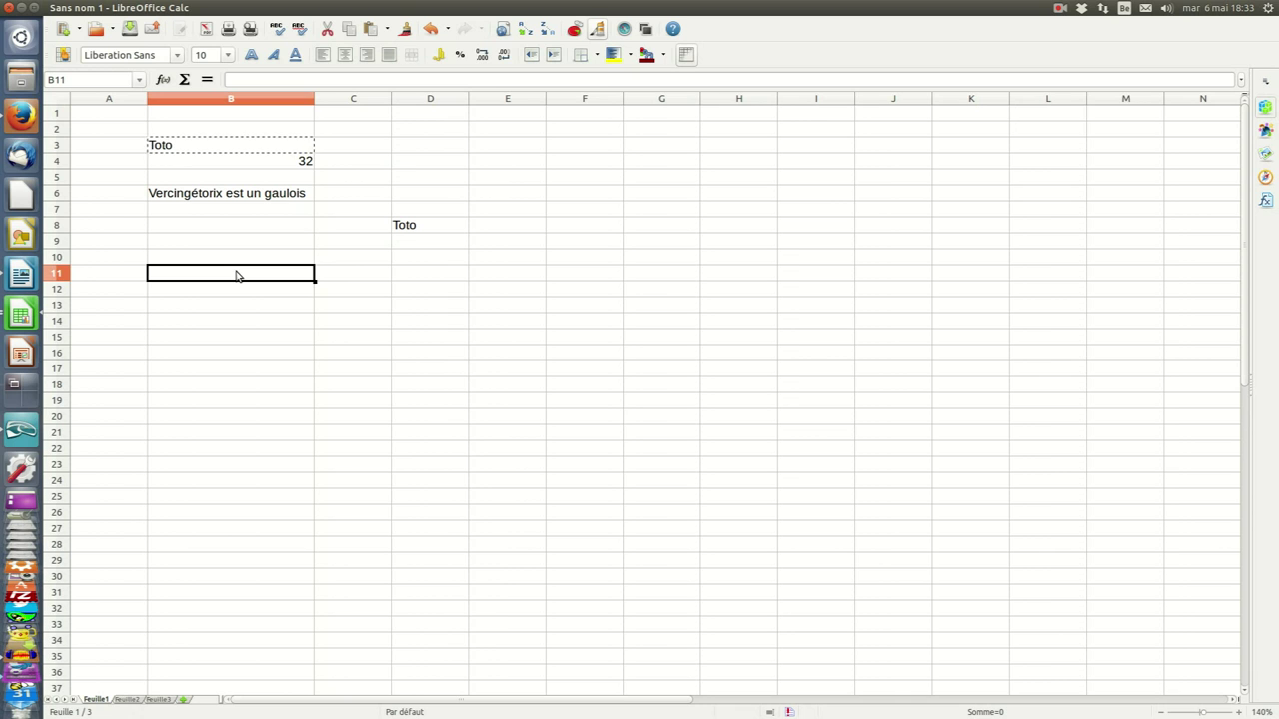
{"action": "right_click", "coordinate": [237, 276]}
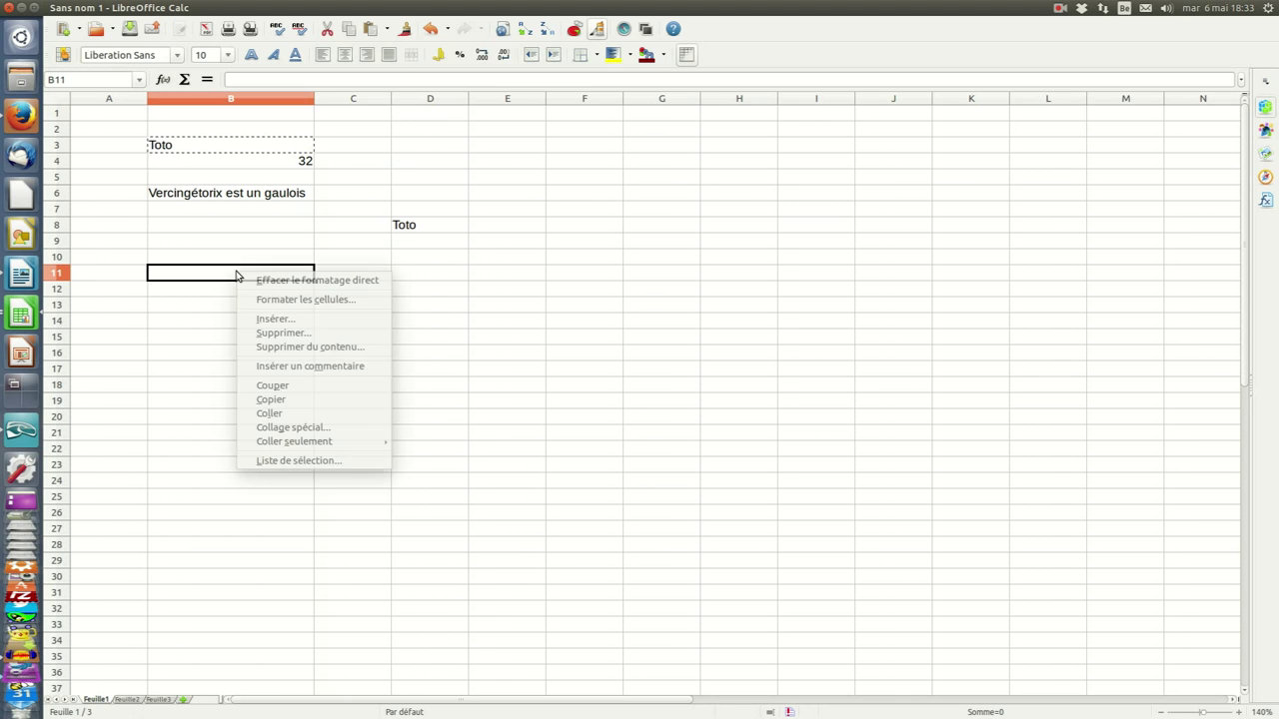
{"action": "left_click", "coordinate": [270, 414]}
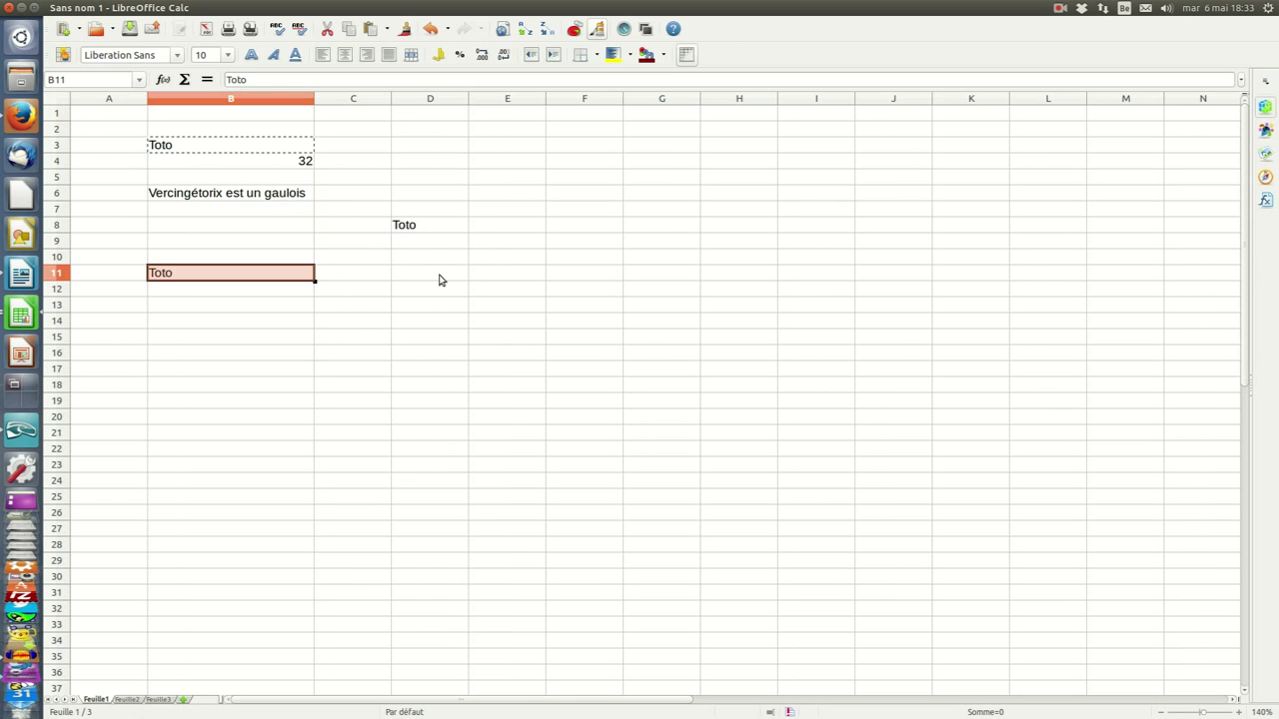
Fill the range E7:G13 by pasting the copied "Toto" into all of its cells
{"action": "left_click", "coordinate": [510, 213]}
{"action": "left_click_drag", "start_coordinate": [510, 213], "coordinate": [659, 312]}
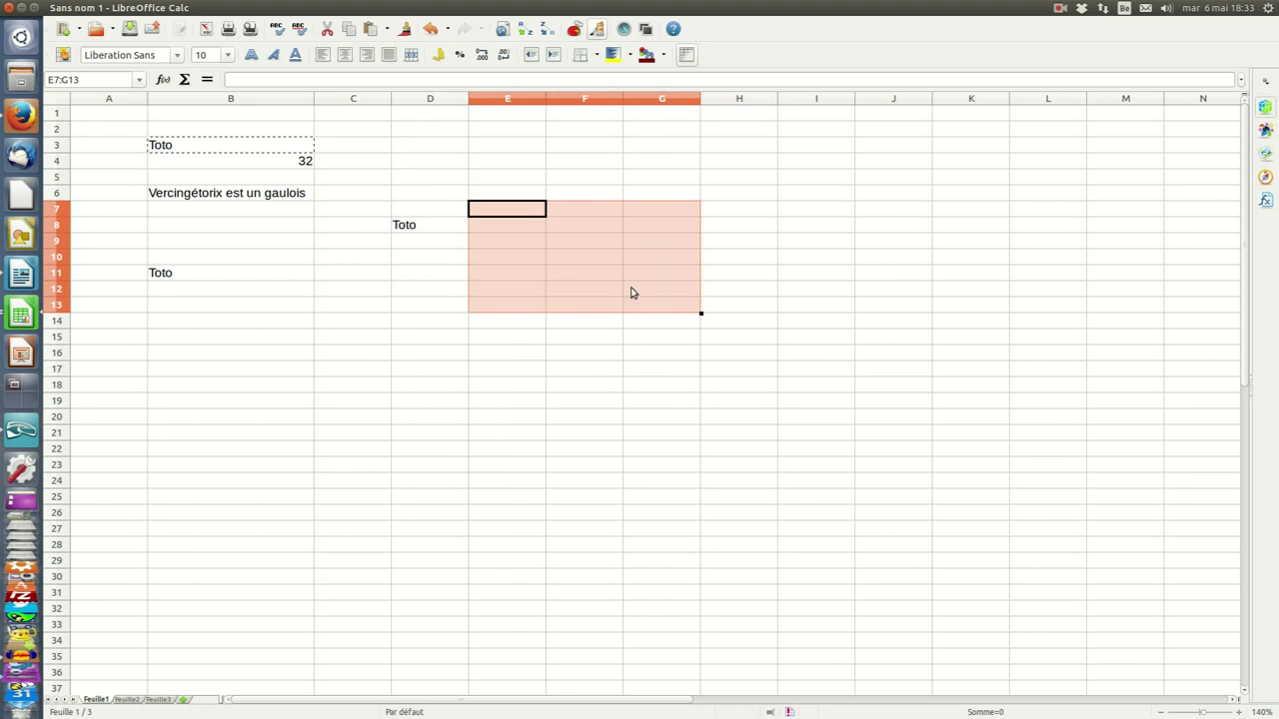
{"action": "right_click", "coordinate": [532, 211]}
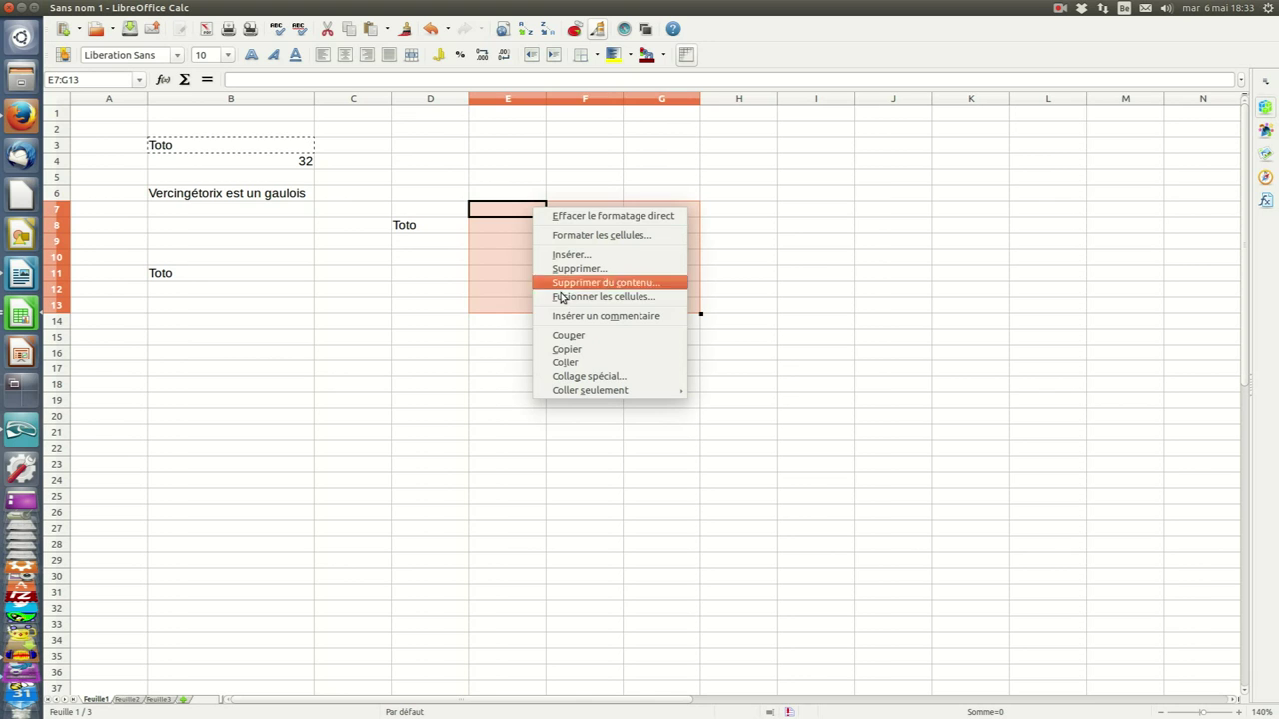
{"action": "left_click", "coordinate": [573, 366]}
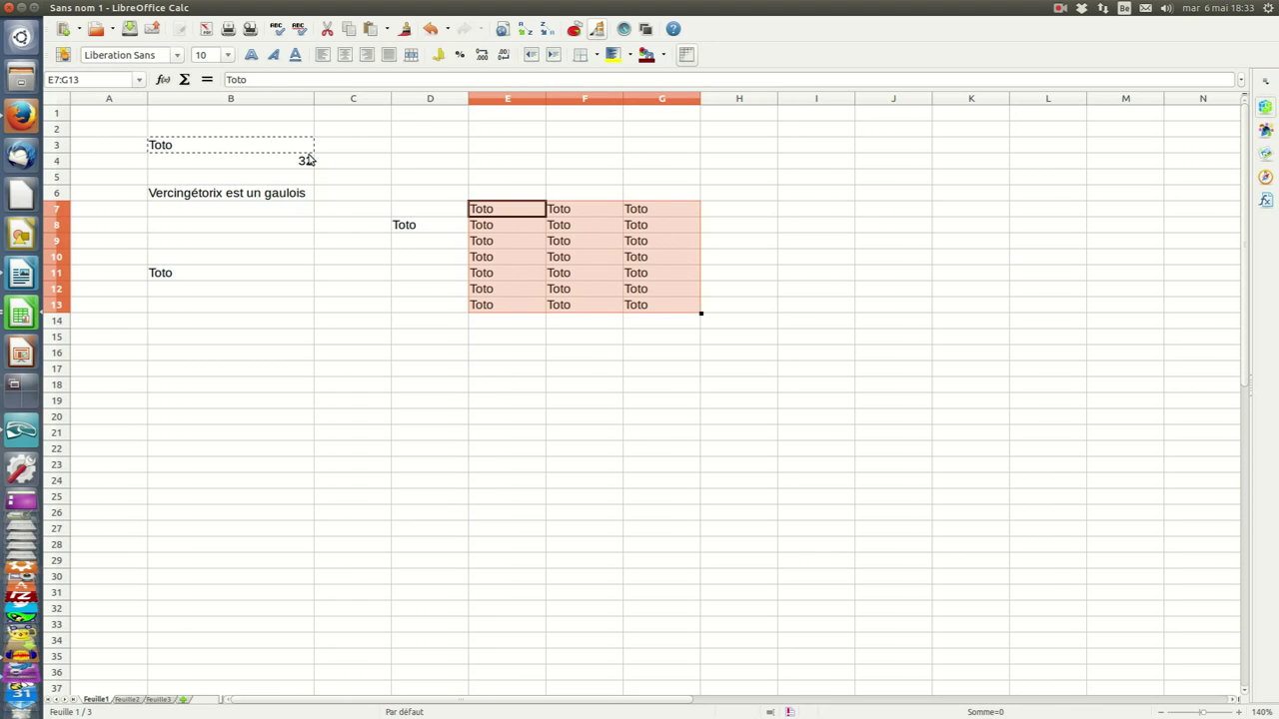
Select the range A1:H15 and delete all of its contents
{"action": "left_click", "coordinate": [117, 120]}
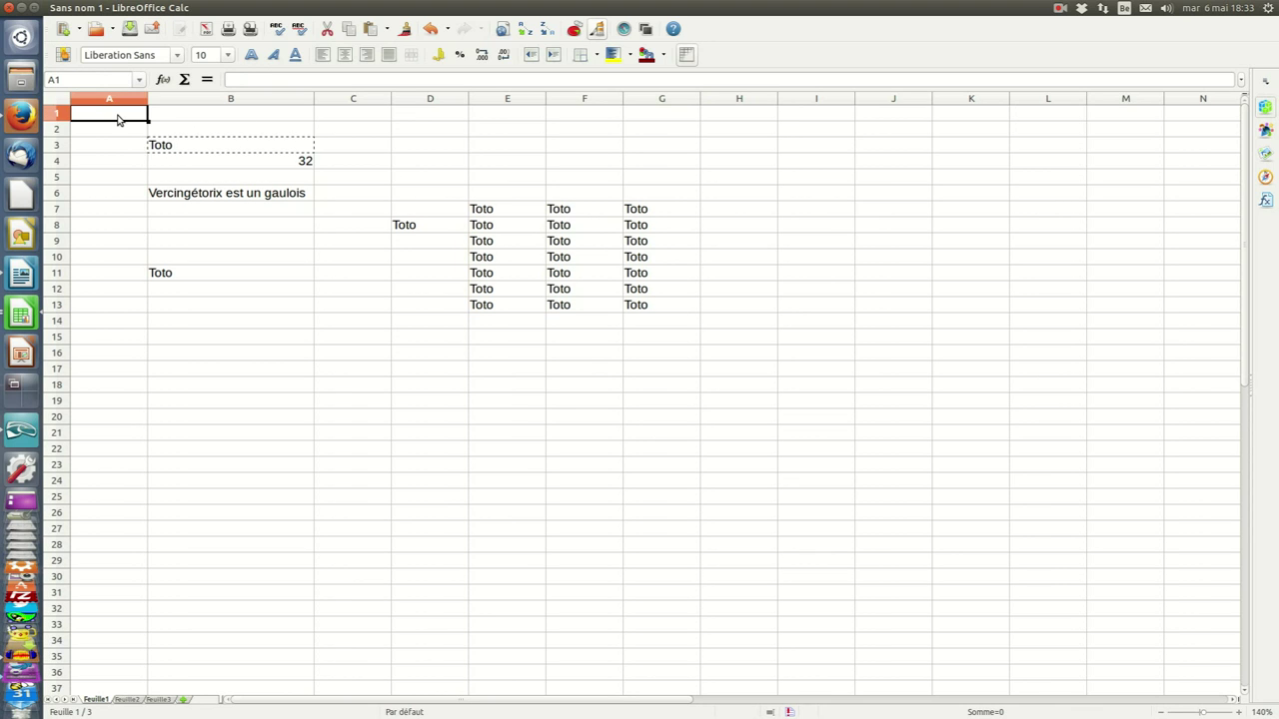
{"action": "left_click", "coordinate": [715, 343], "text": "shift"}
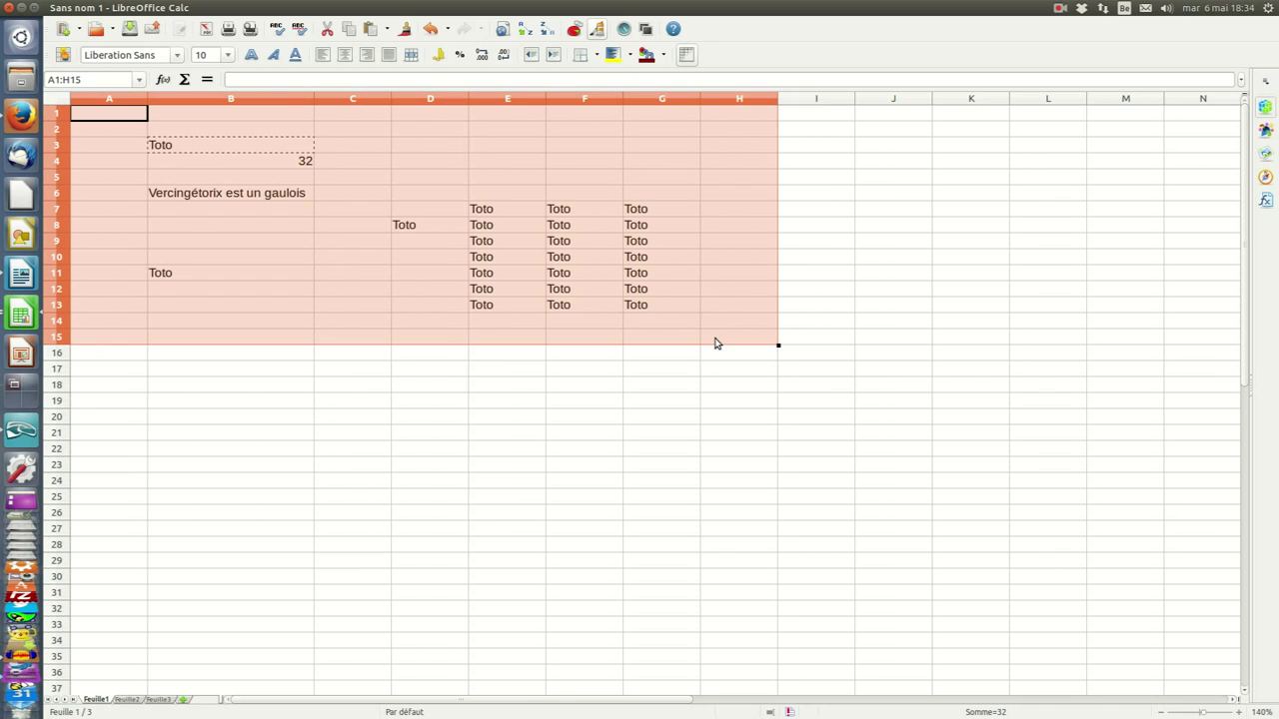
{"action": "key", "text": "Delete"}
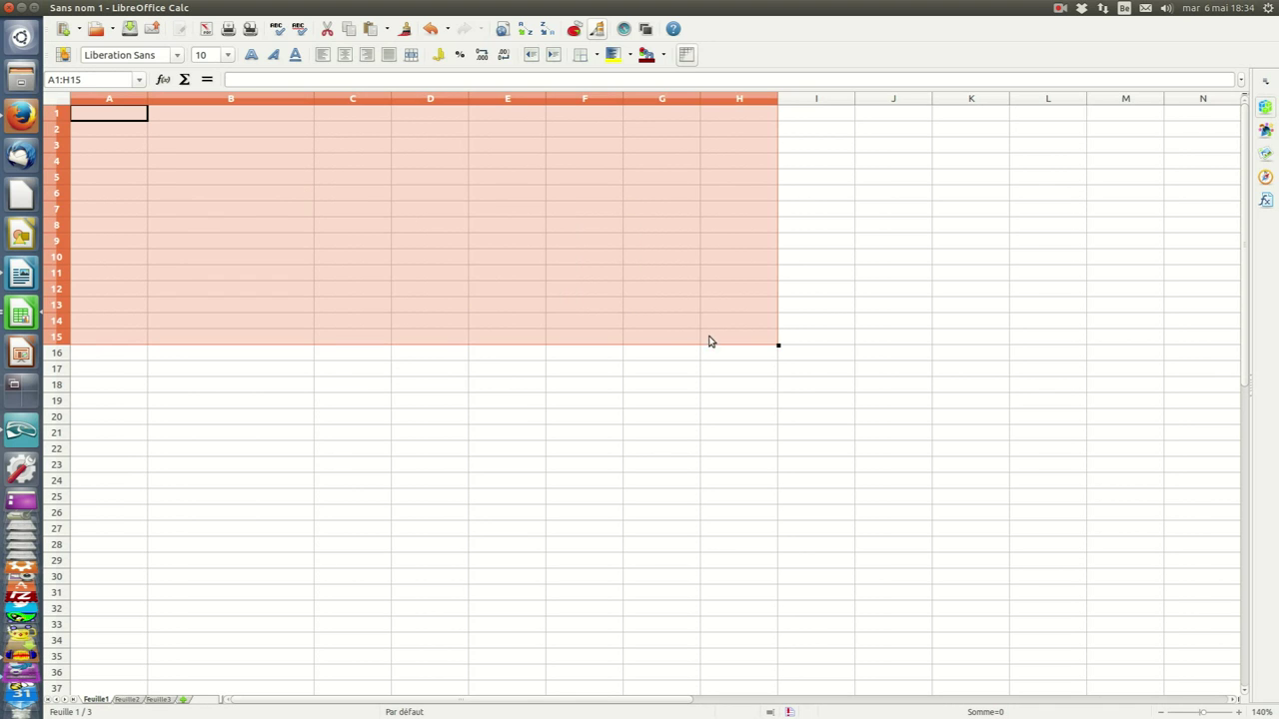
Narrow the empty column B manually and reset it to its automatic optimal width
{"action": "left_click", "coordinate": [335, 257]}
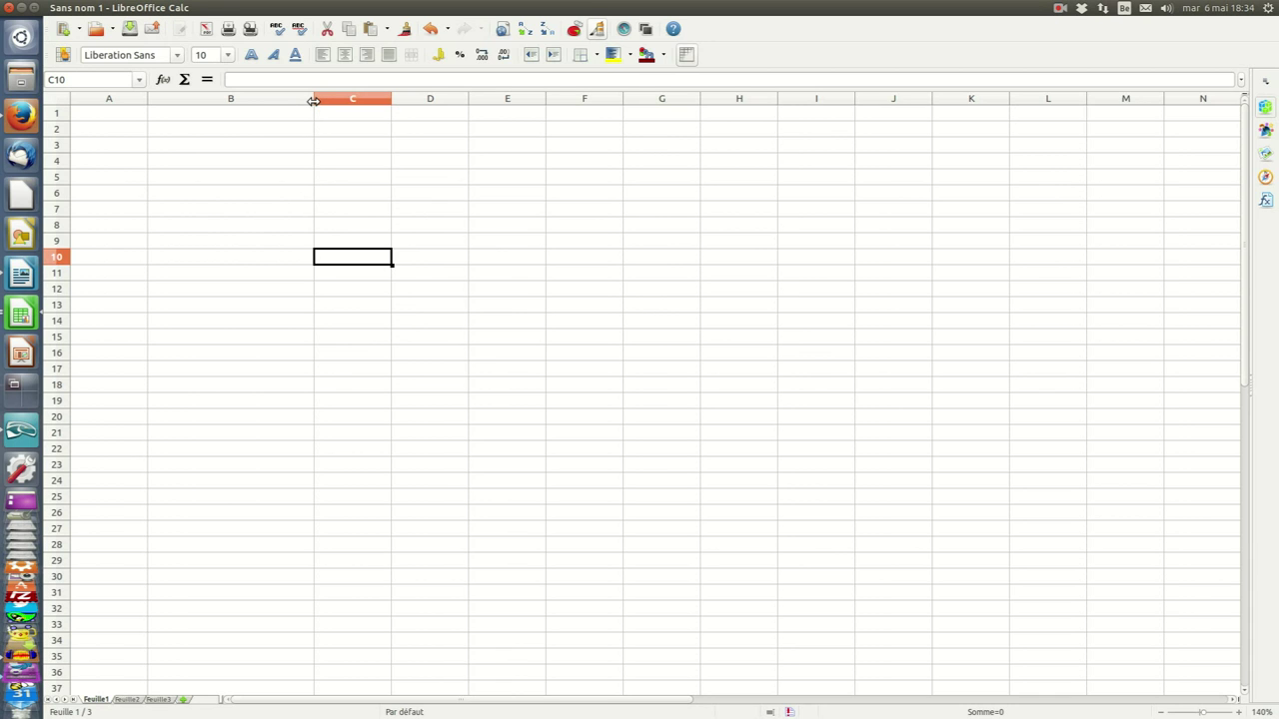
{"action": "left_click_drag", "start_coordinate": [314, 101], "coordinate": [275, 95]}
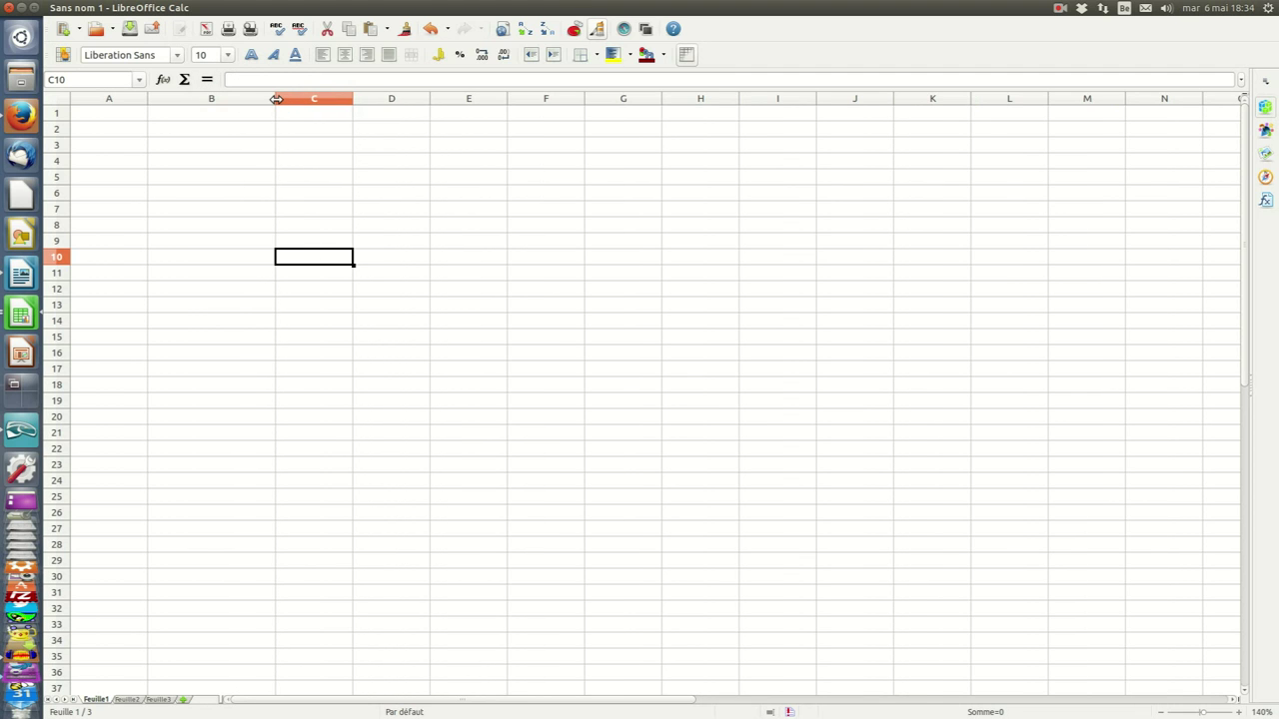
{"action": "double_click", "coordinate": [277, 99]}
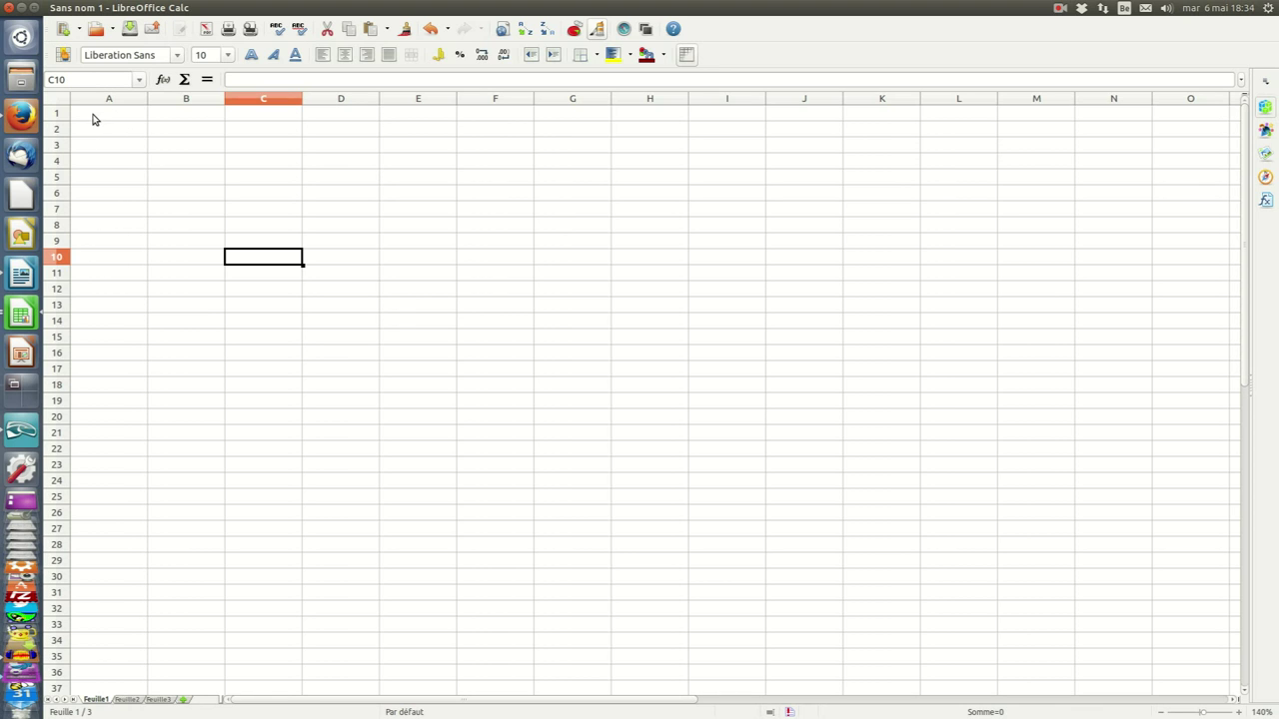
Enter the day headings "Lundi" in B1 and "Mardi" in C1
{"action": "left_click", "coordinate": [184, 116]}
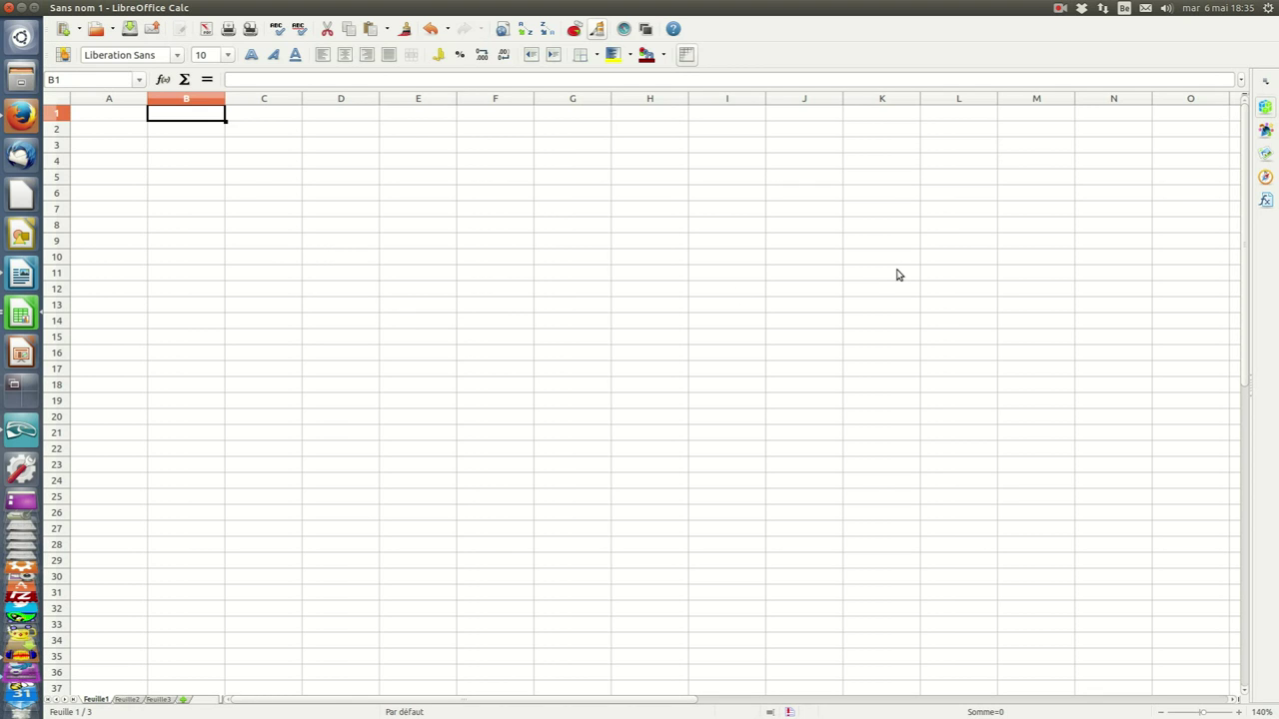
{"action": "type", "text": "Lundi"}
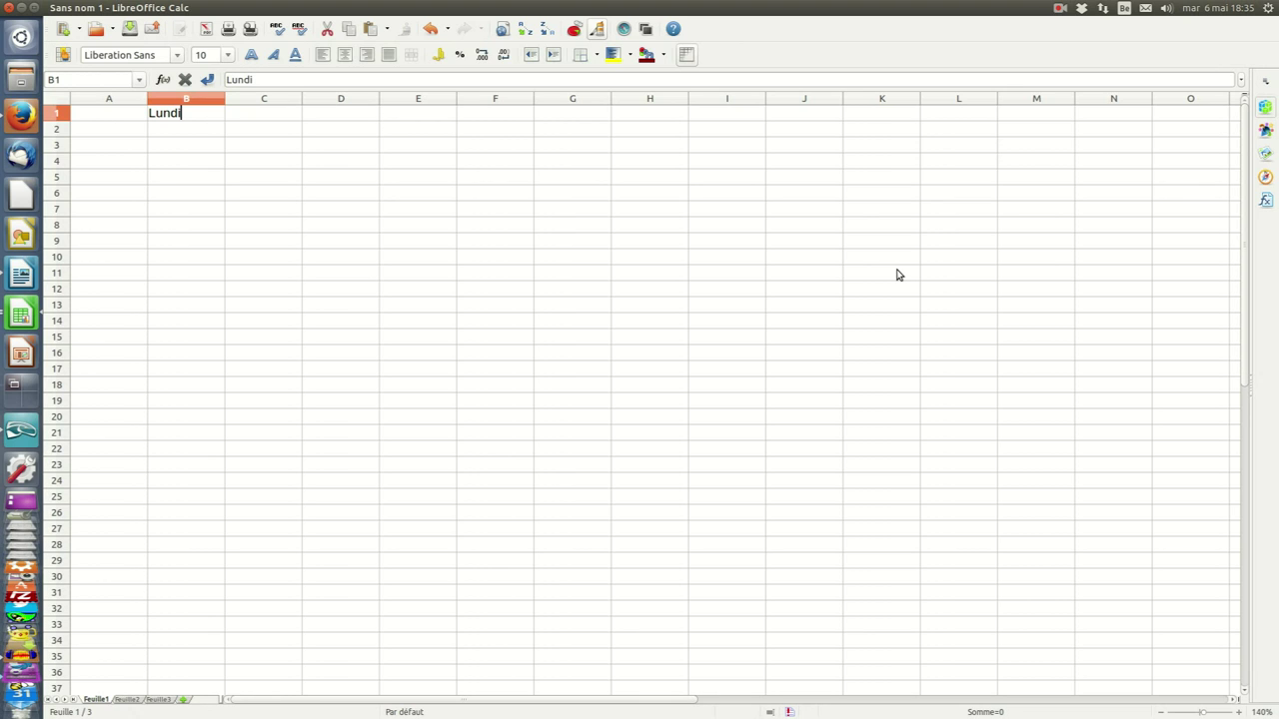
{"action": "left_click", "coordinate": [257, 116]}
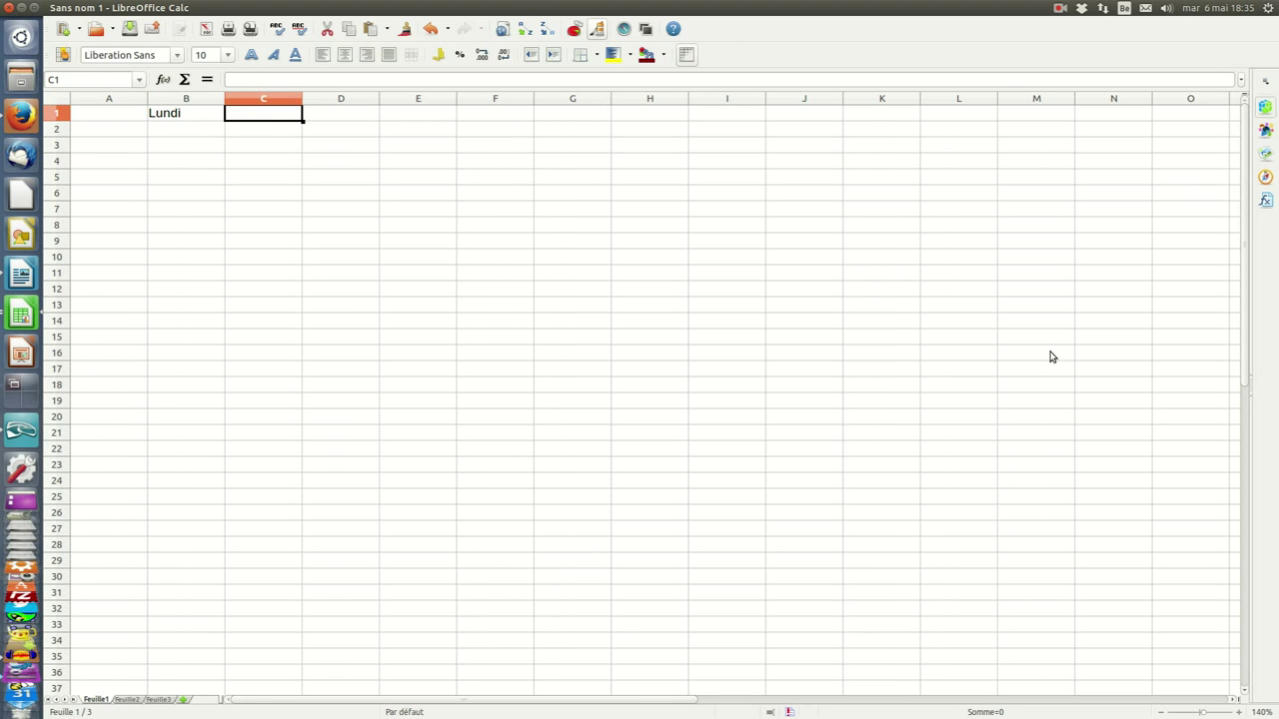
{"action": "type", "text": "Ma"}
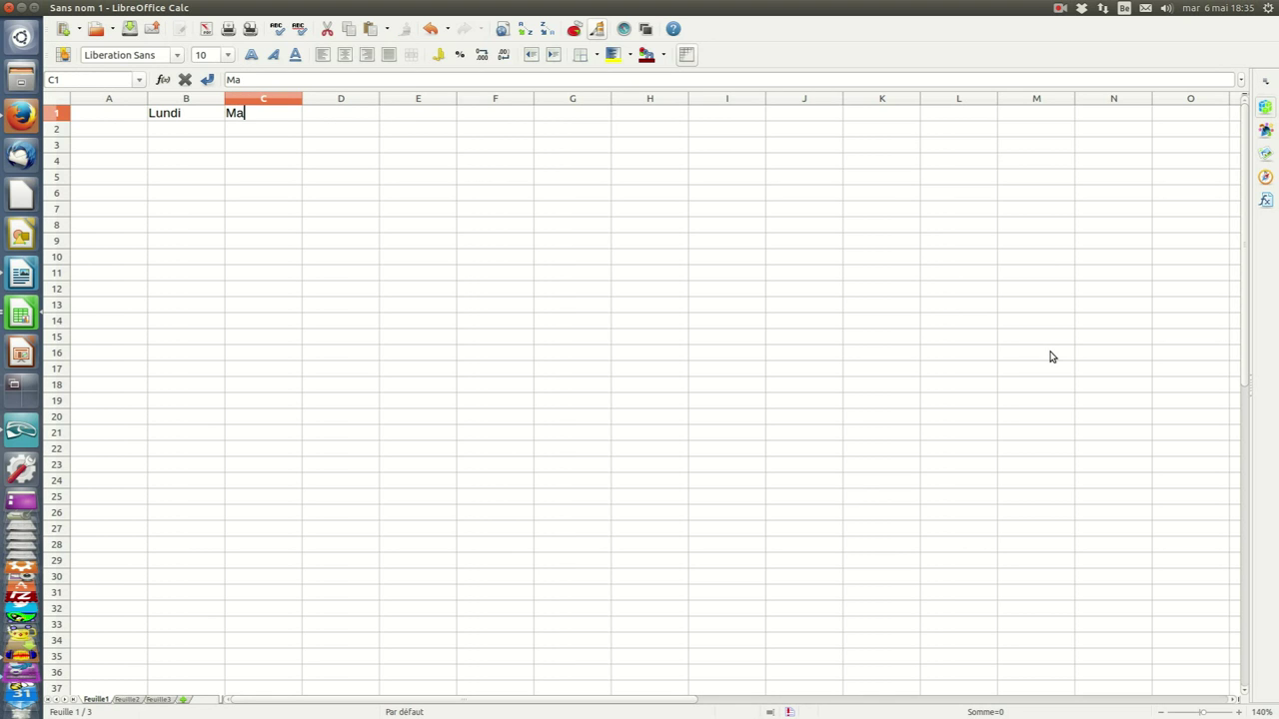
{"action": "type", "text": "rdi"}
{"action": "key", "text": "Tab"}
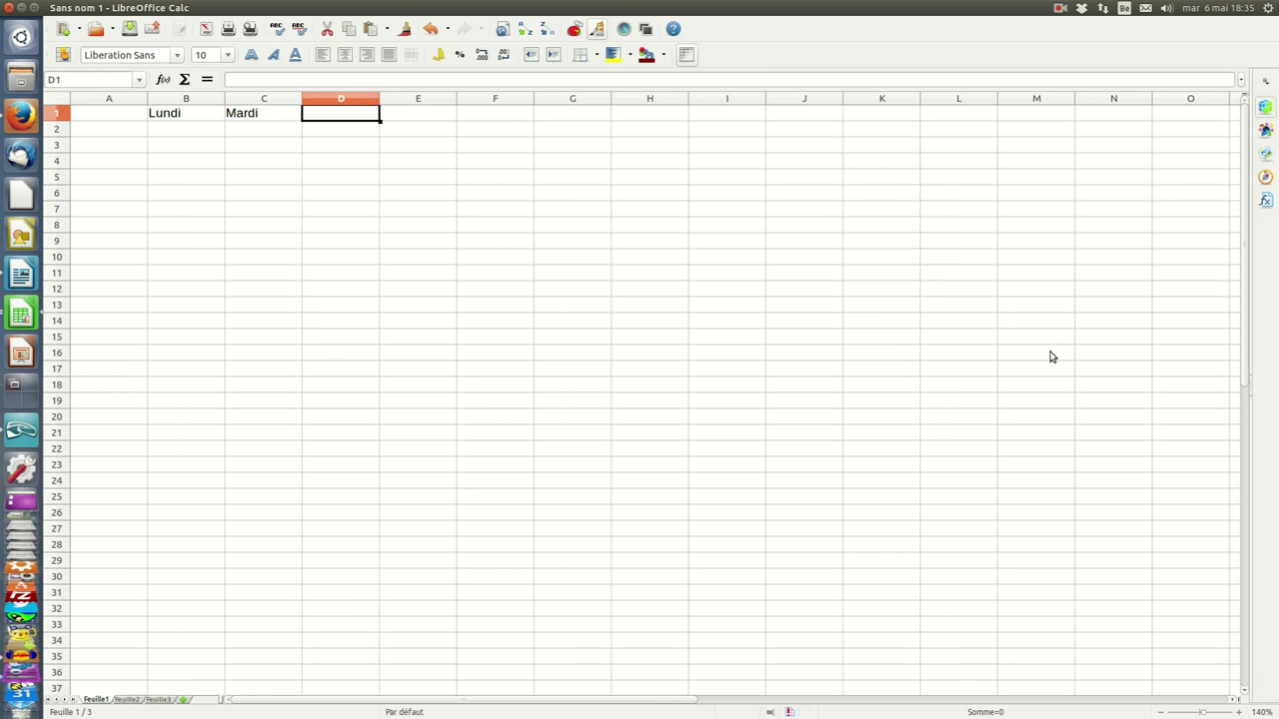
Complete the day headings in row 1 with "Mercredi" in D1, "Jeudi" in E1 and "Vendredi" in F1
{"action": "type", "text": "Me"}
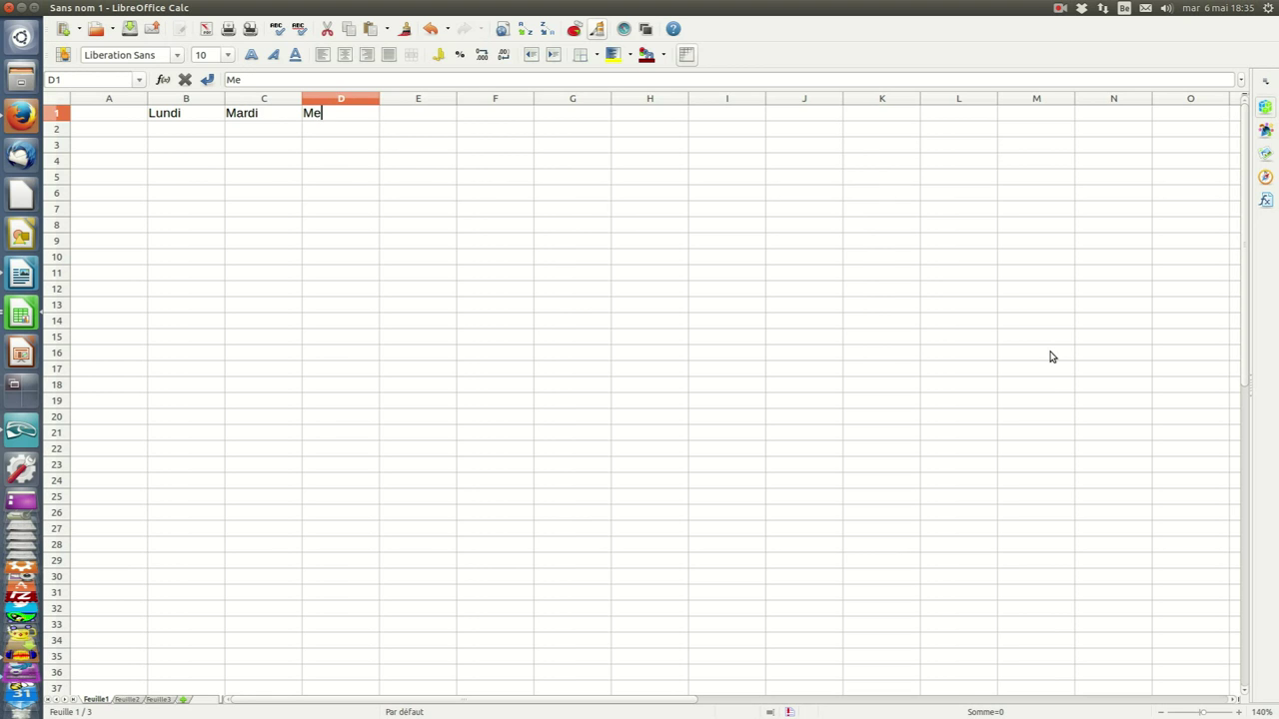
{"action": "type", "text": "rcredi"}
{"action": "key", "text": "Tab"}
{"action": "type", "text": "Jeudi"}
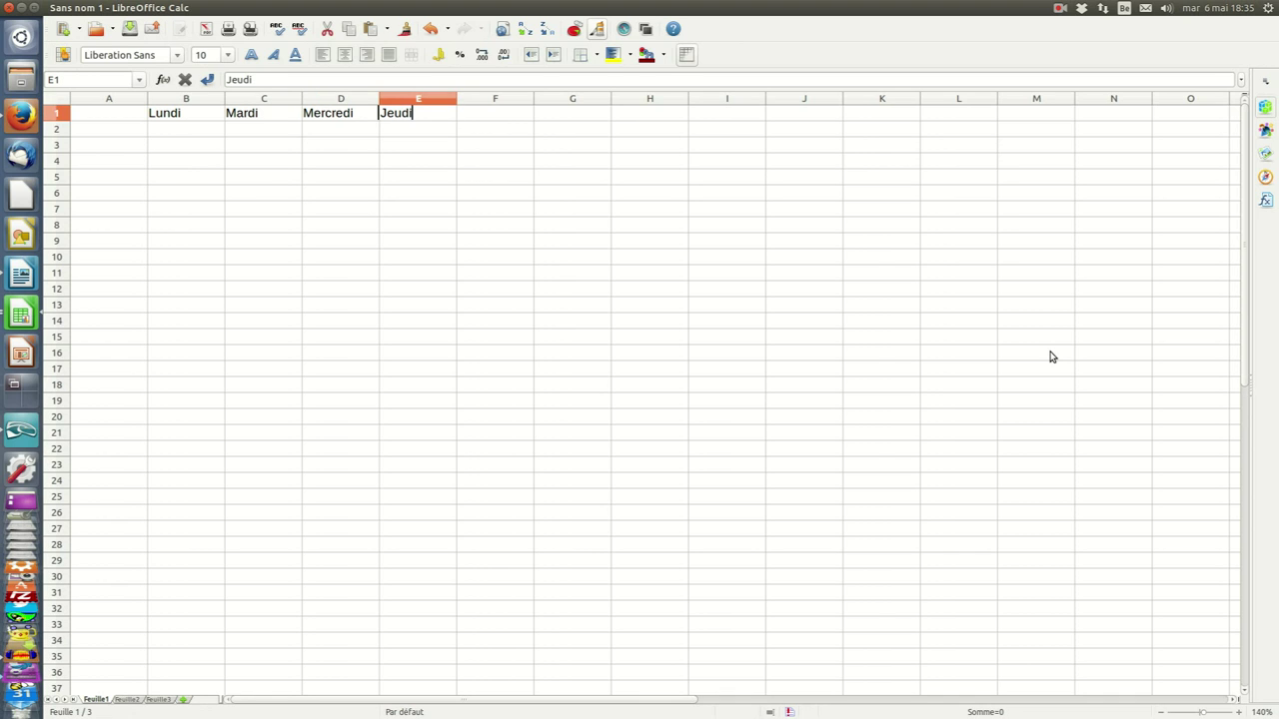
{"action": "key", "text": "Tab"}
{"action": "type", "text": "Vendredi"}
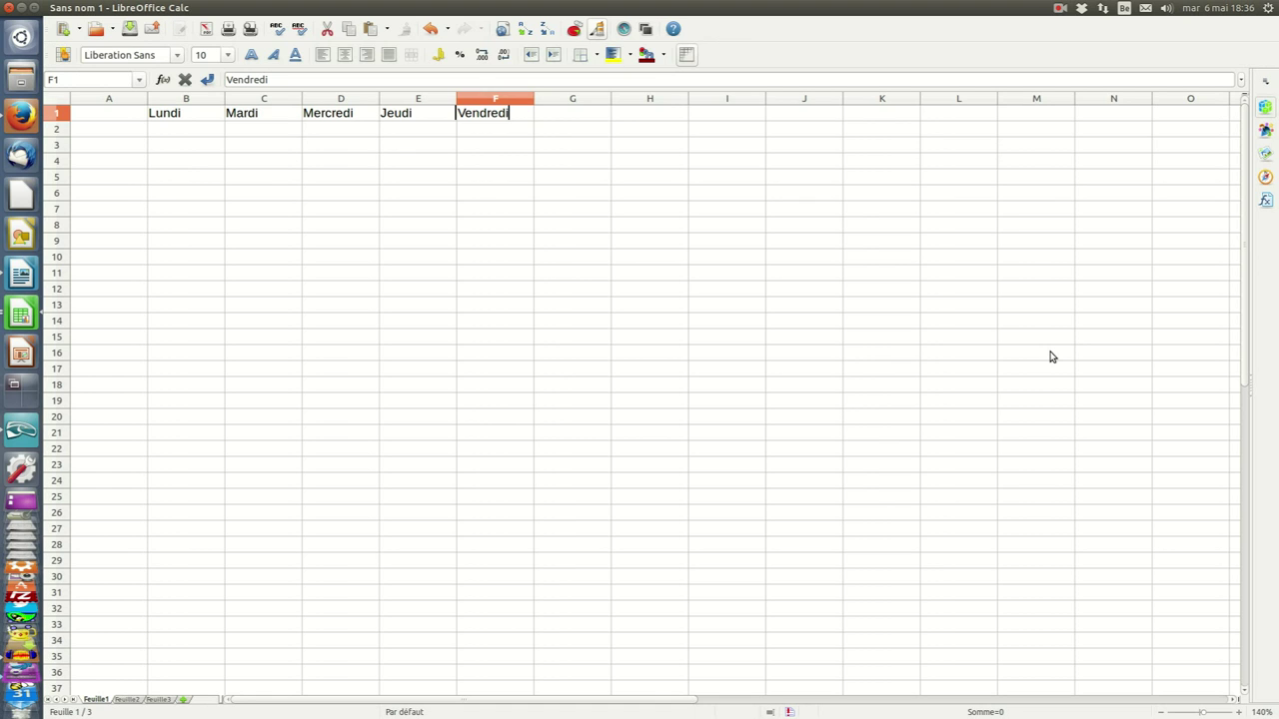
{"action": "key", "text": "Return"}
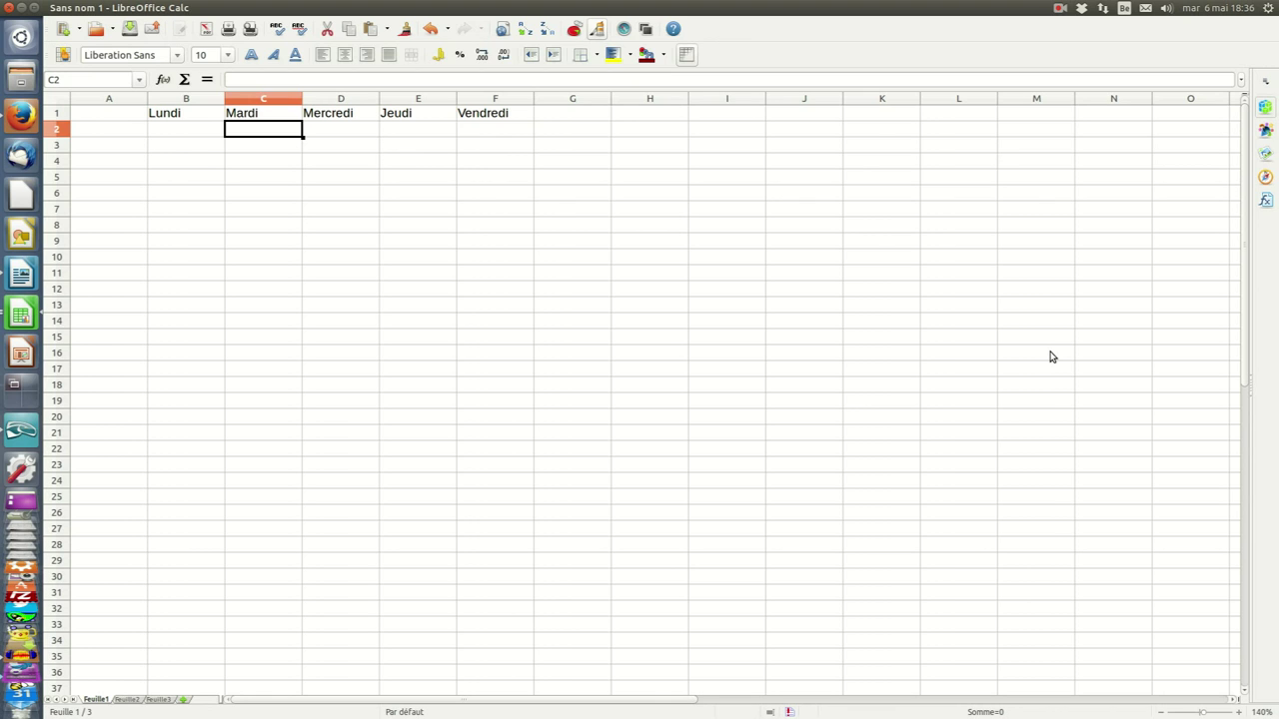
Start the column of times under the empty corner cell with "8h25" in A2 and "9h15" in A3
{"action": "key", "text": "Left"}
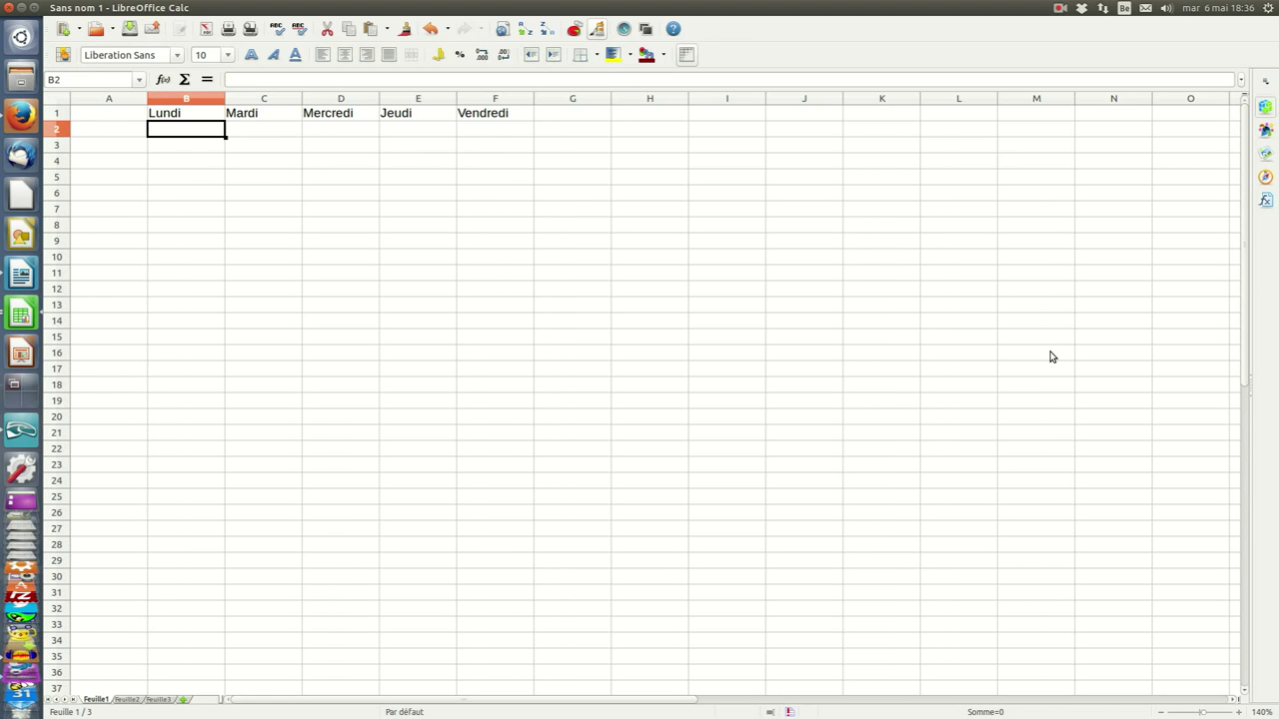
{"action": "key", "text": "Left"}
{"action": "key", "text": "Down"}
{"action": "key", "text": "Down"}
{"action": "key", "text": "Up"}
{"action": "key", "text": "Up"}
{"action": "key", "text": "Right"}
{"action": "key", "text": "Left"}
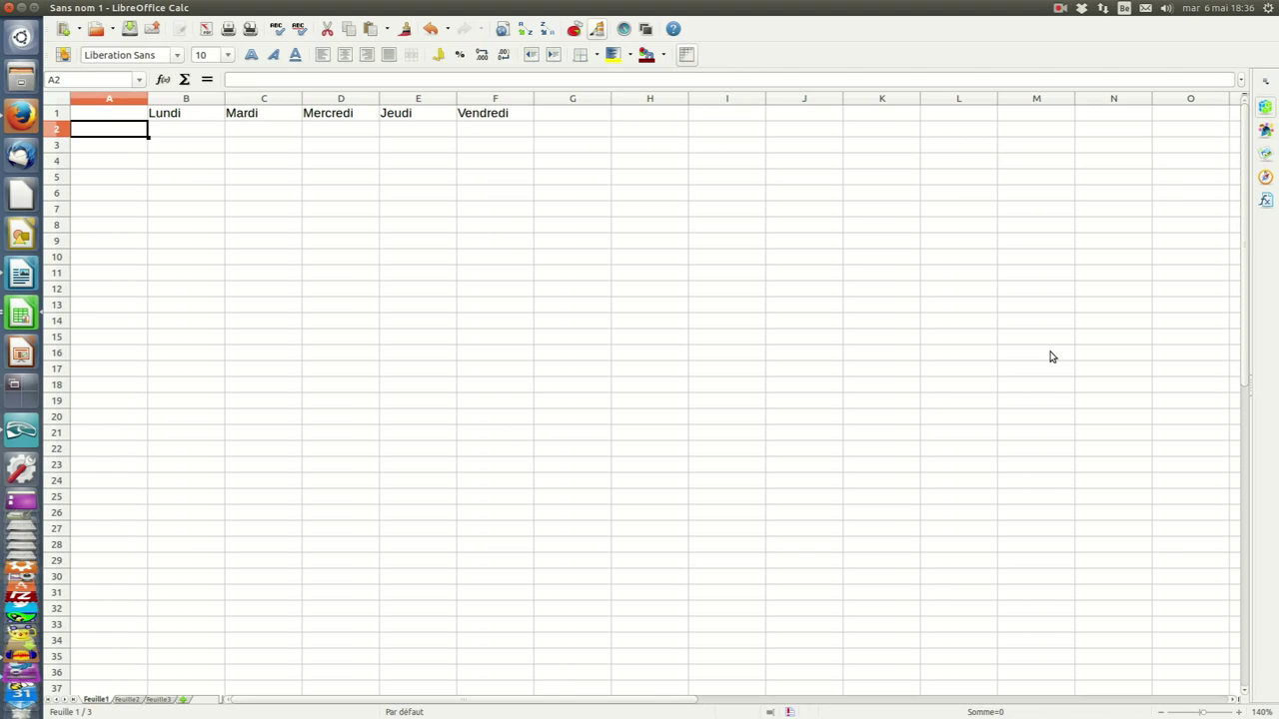
{"action": "type", "text": "8h25"}
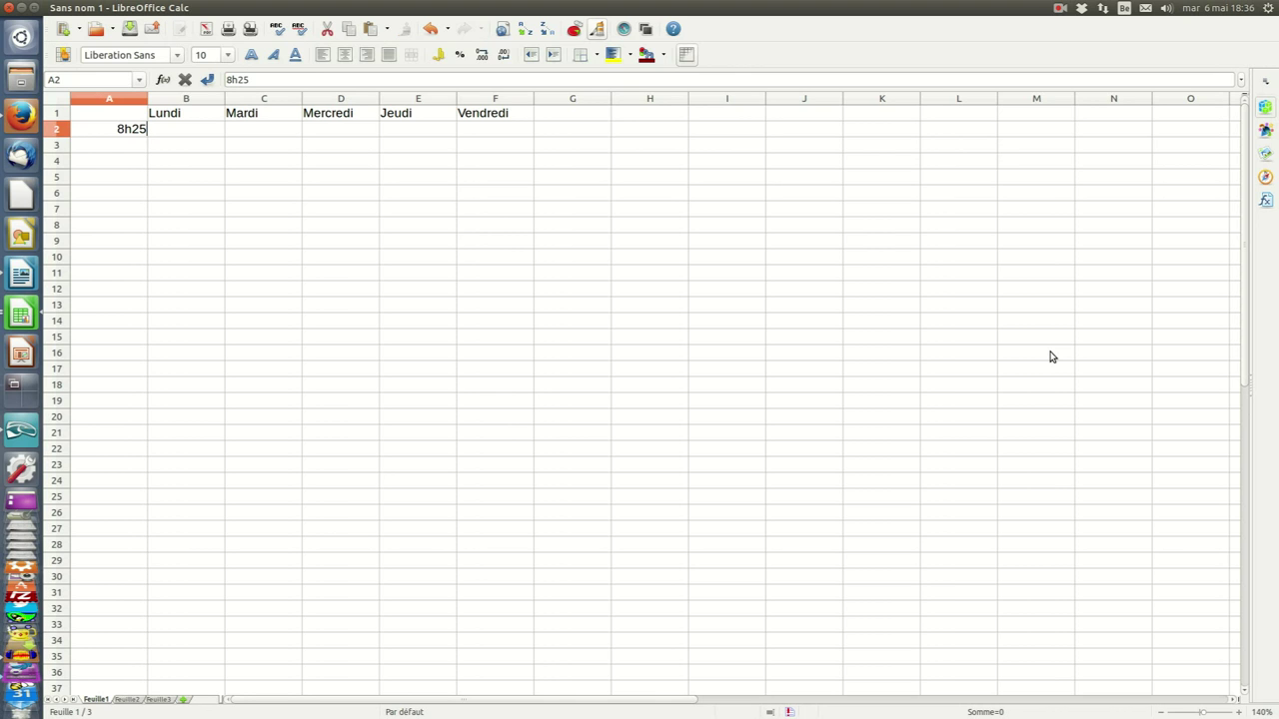
{"action": "key", "text": "Return"}
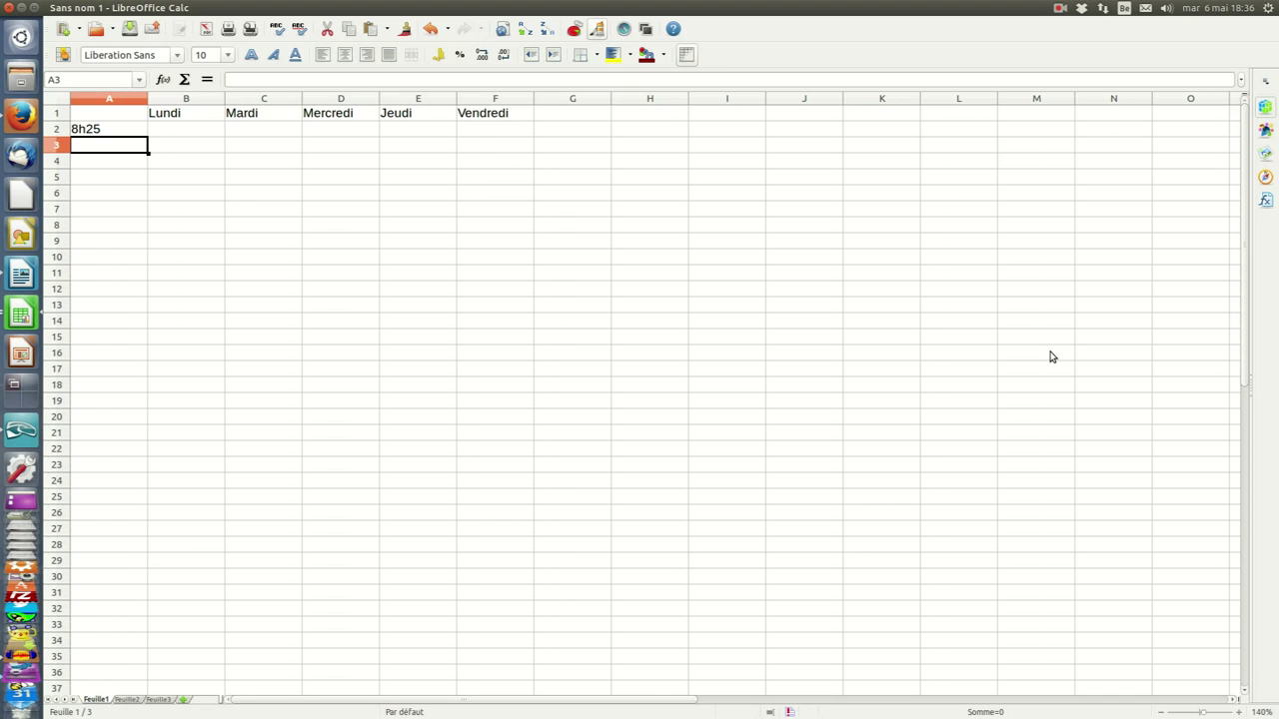
{"action": "type", "text": "9h15"}
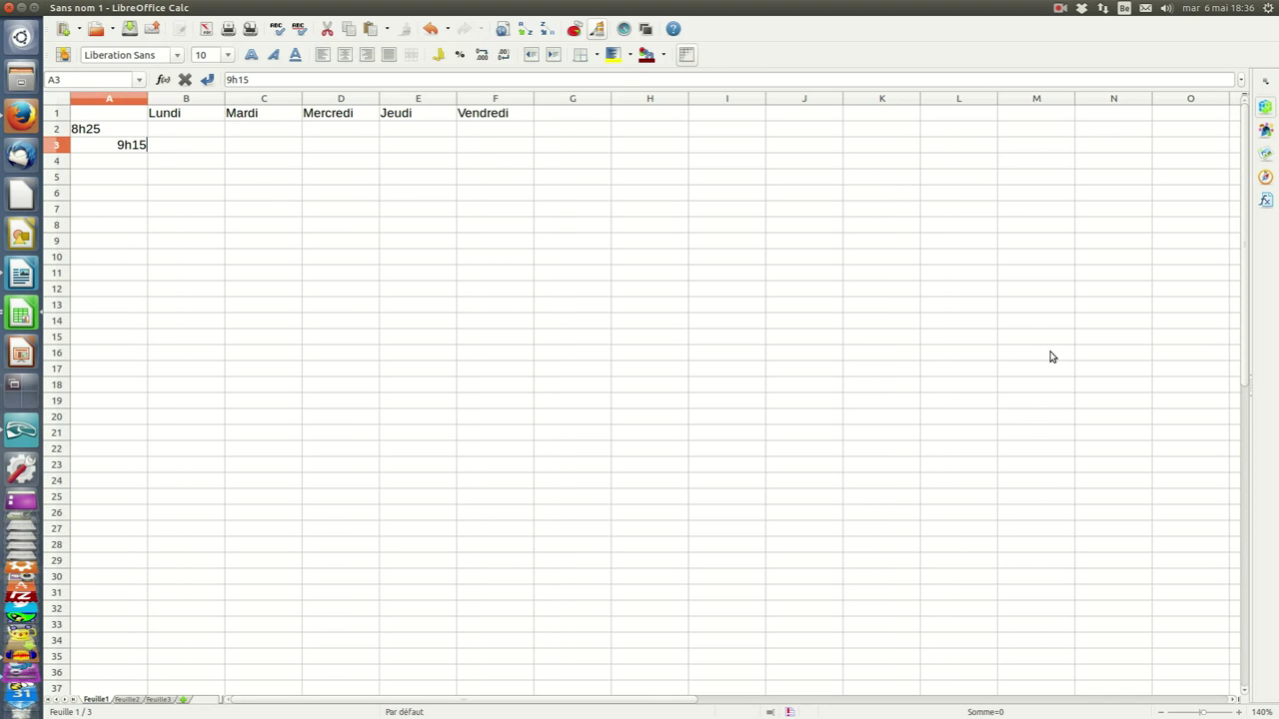
{"action": "key", "text": "Return"}
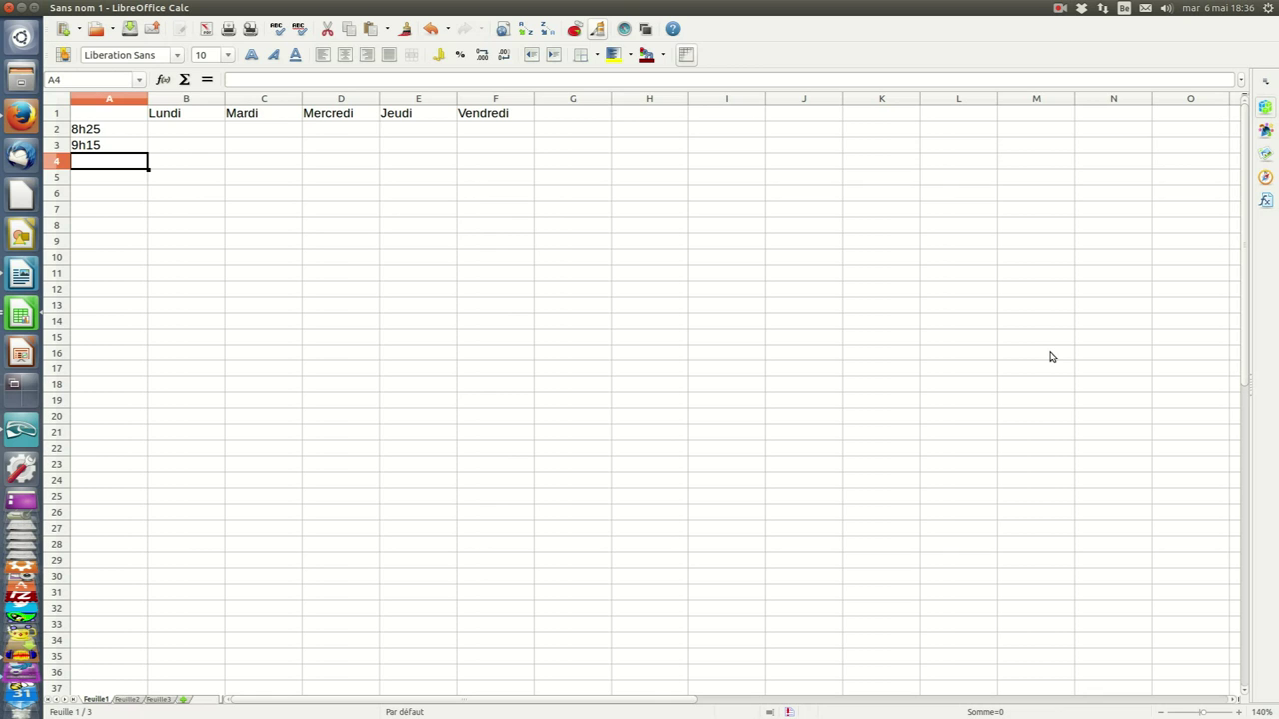
Continue the column of times with "10h20" in A4 and "11h10" in A5
{"action": "type", "text": "10"}
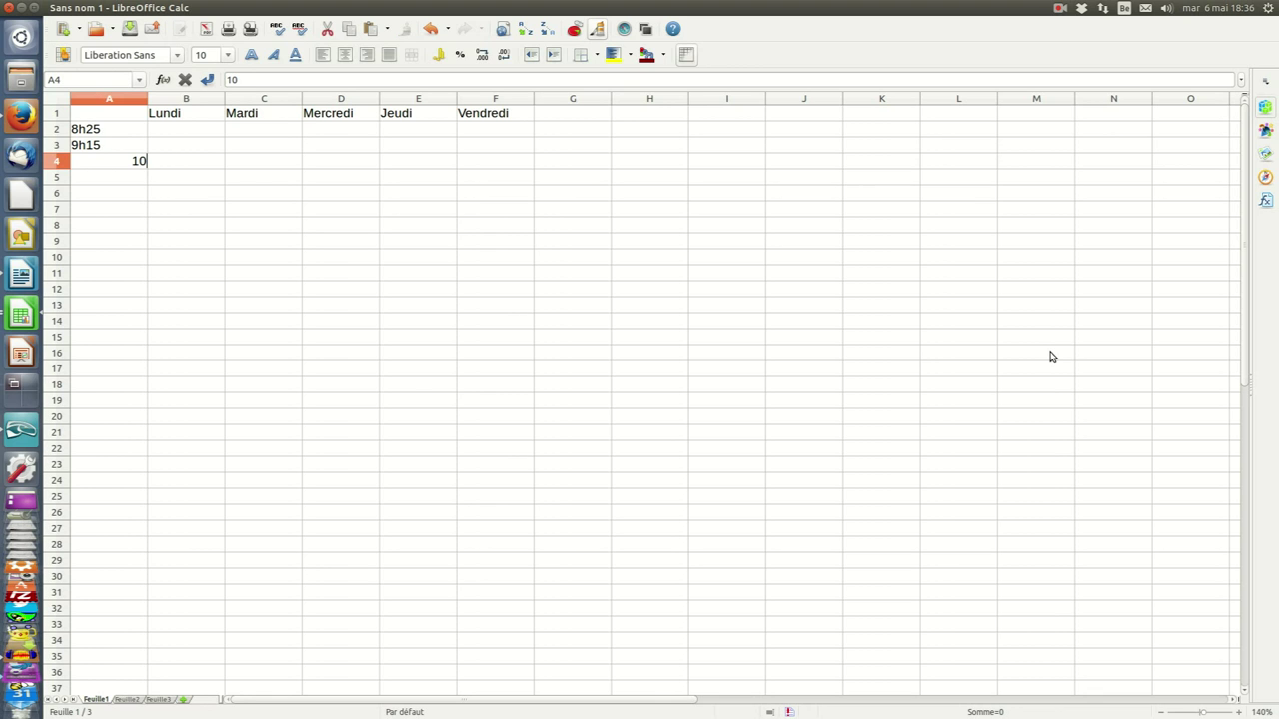
{"action": "type", "text": "h20"}
{"action": "key", "text": "Return"}
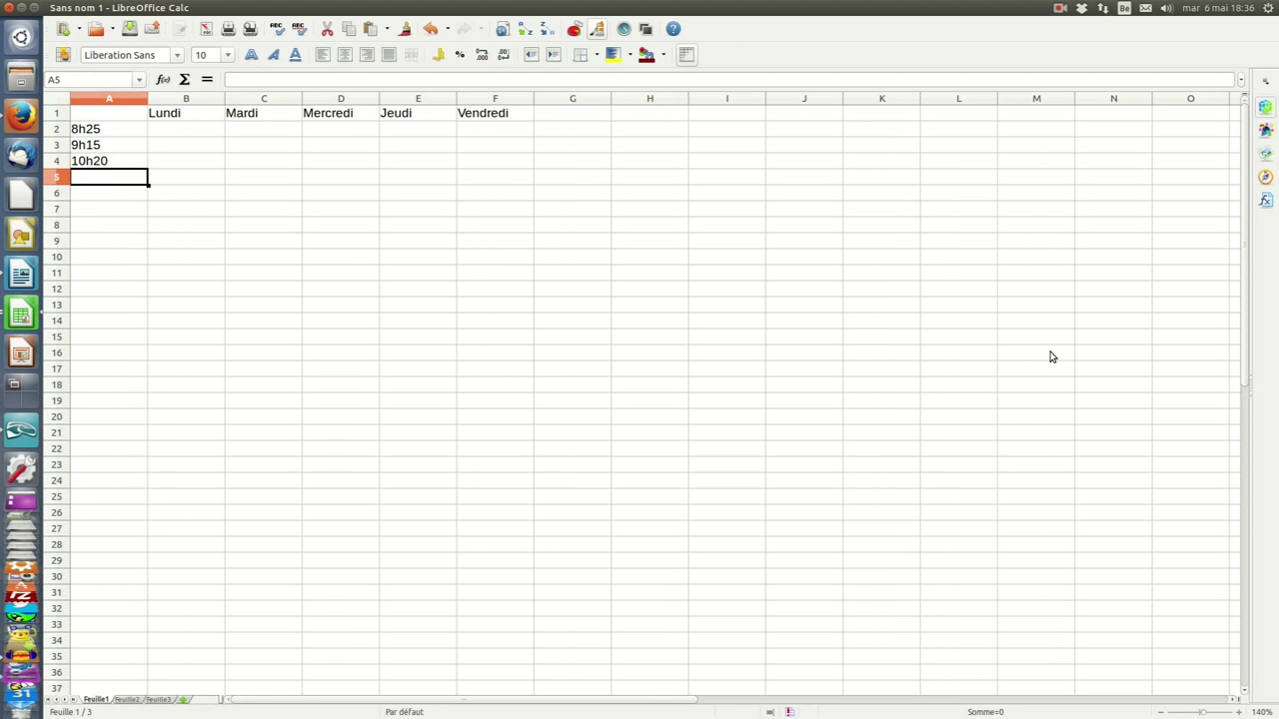
{"action": "type", "text": "11h"}
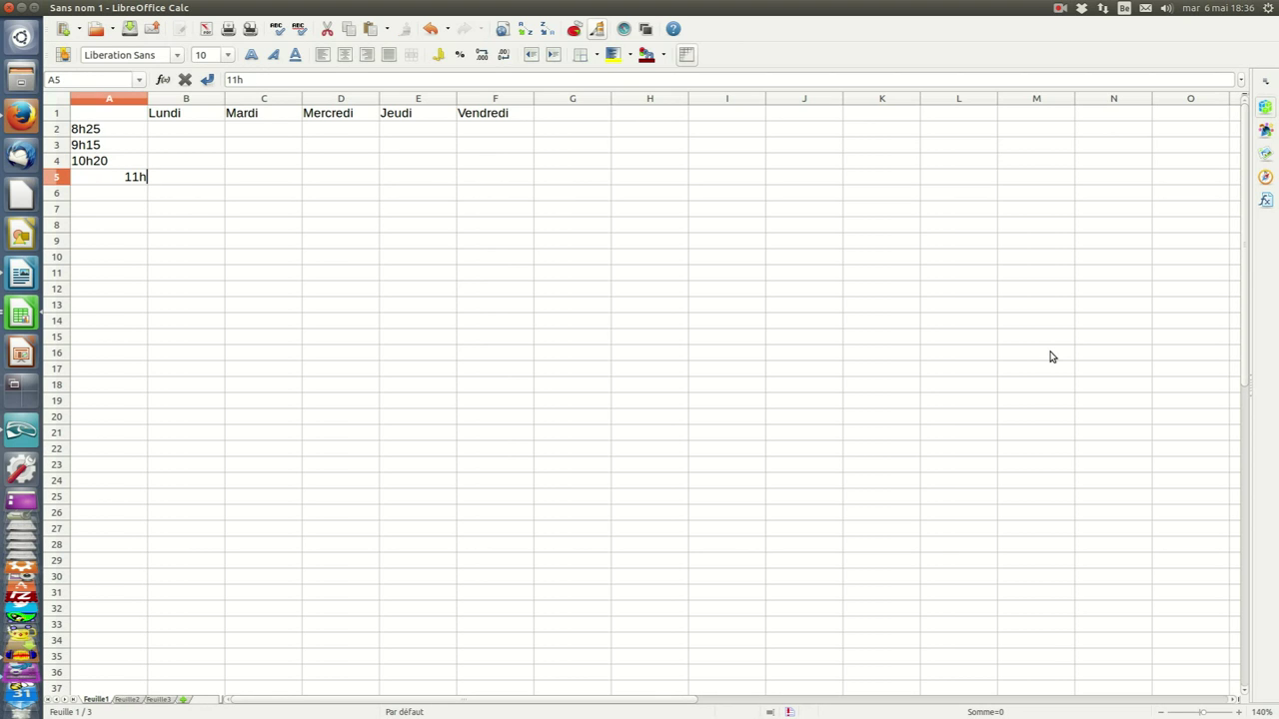
{"action": "type", "text": "10"}
{"action": "key", "text": "Return"}
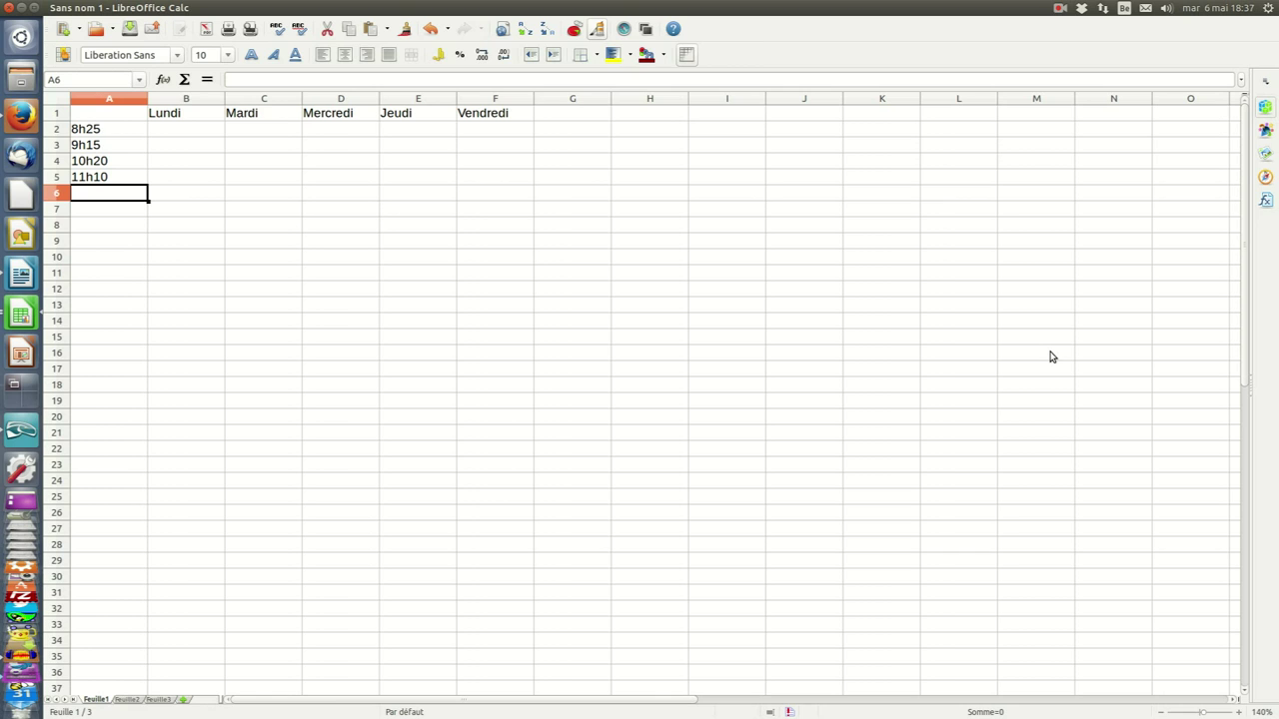
Add the midday times "12h00" in A6 and "12h50" in A7
{"action": "type", "text": "12"}
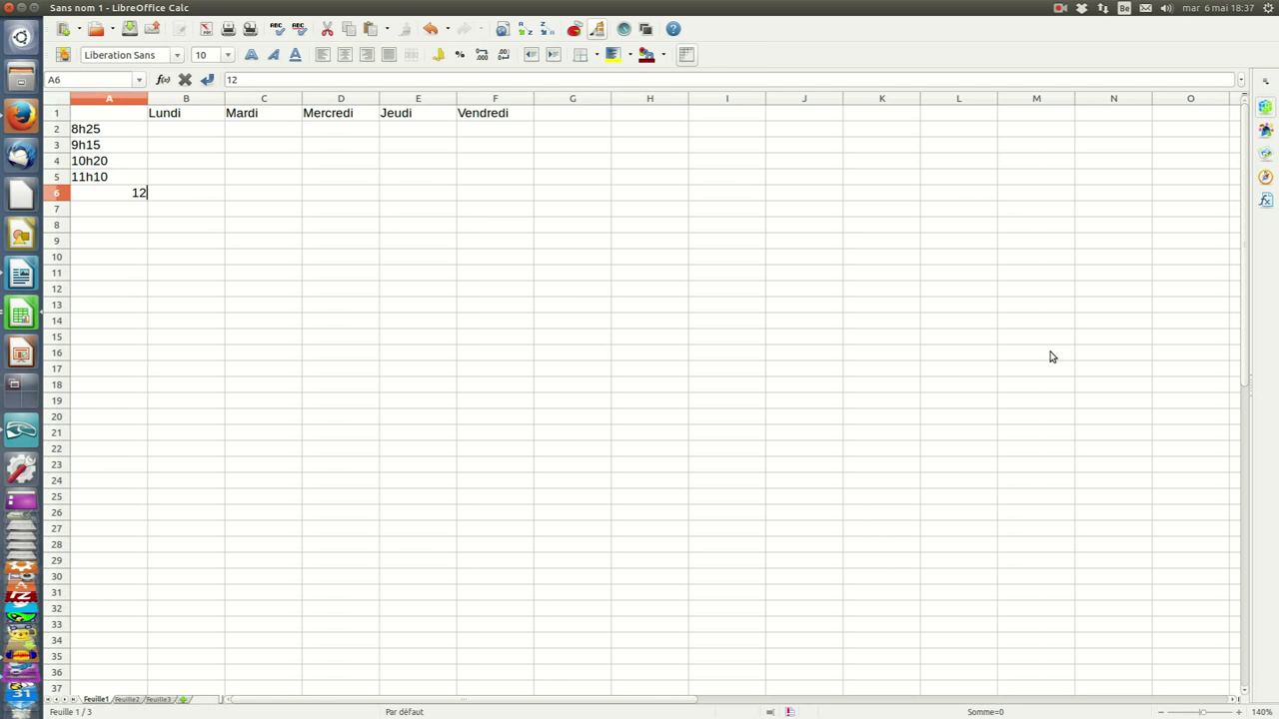
{"action": "type", "text": "h00"}
{"action": "key", "text": "Return"}
{"action": "type", "text": "12h50"}
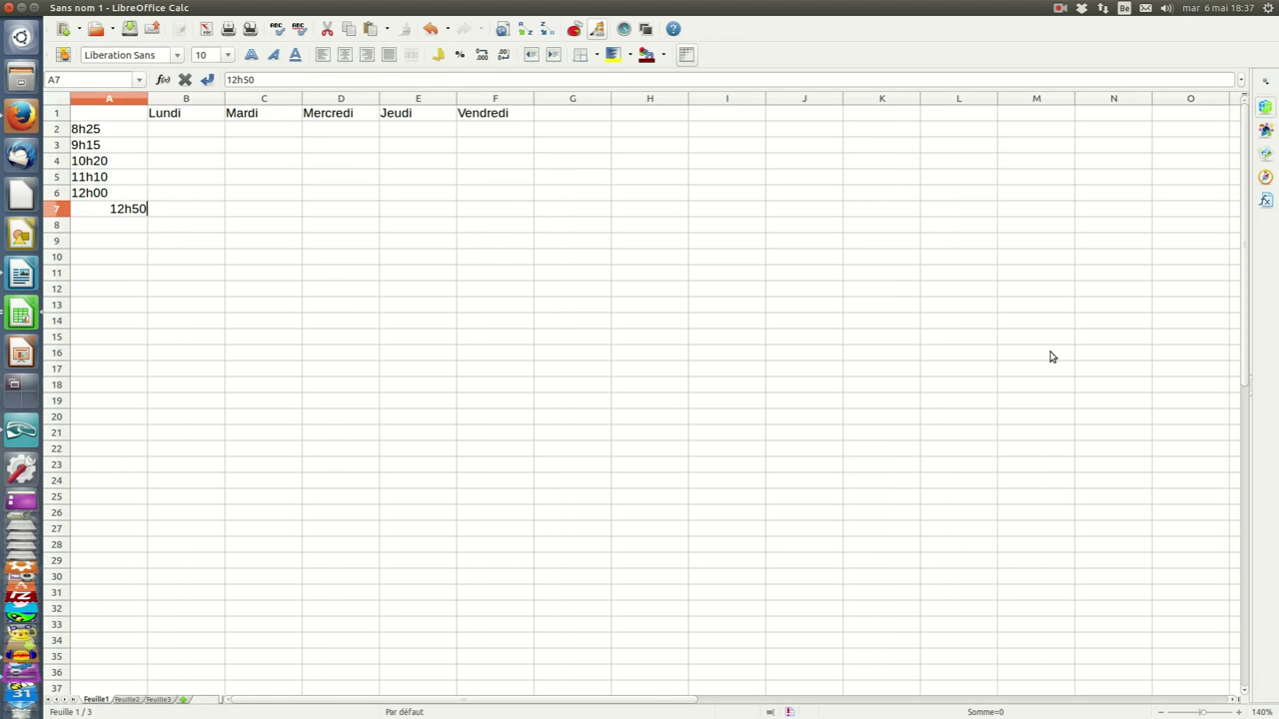
{"action": "key", "text": "Return"}
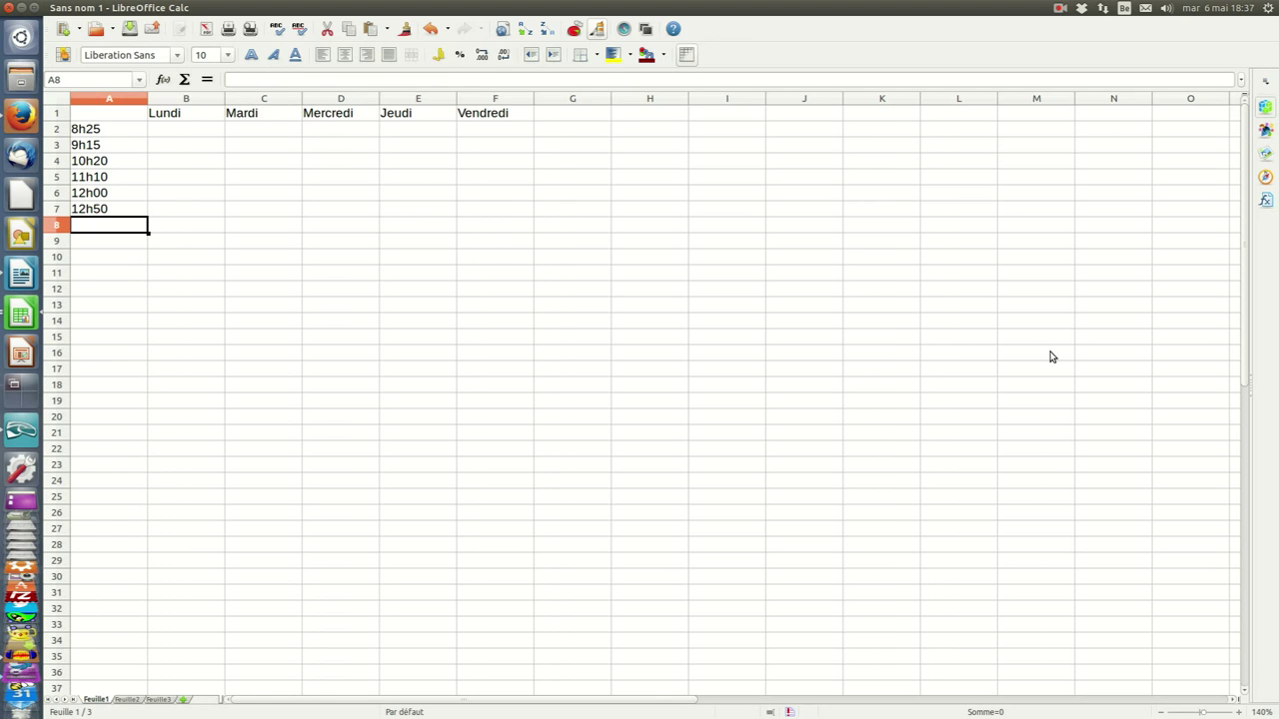
Add the afternoon times "13h40" in A8 and "14h20" in A9
{"action": "type", "text": "1"}
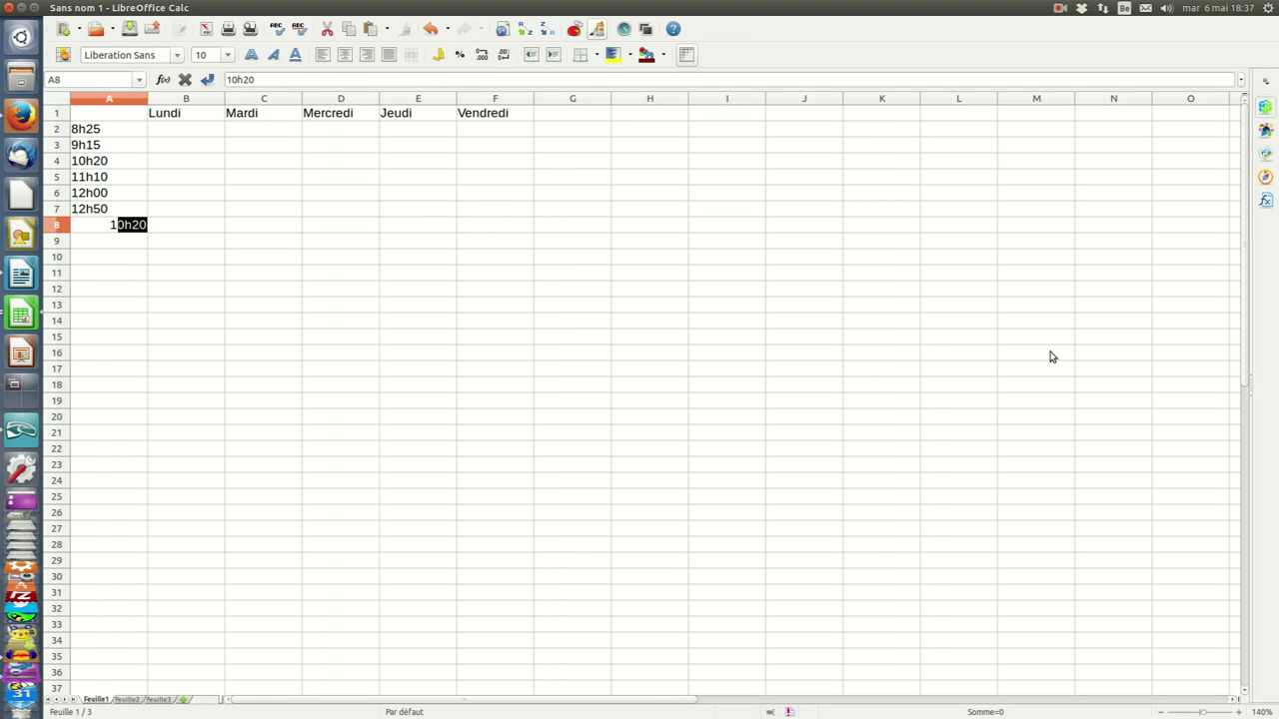
{"action": "type", "text": "3h40"}
{"action": "key", "text": "Return"}
{"action": "type", "text": "14h20"}
{"action": "key", "text": "Return"}
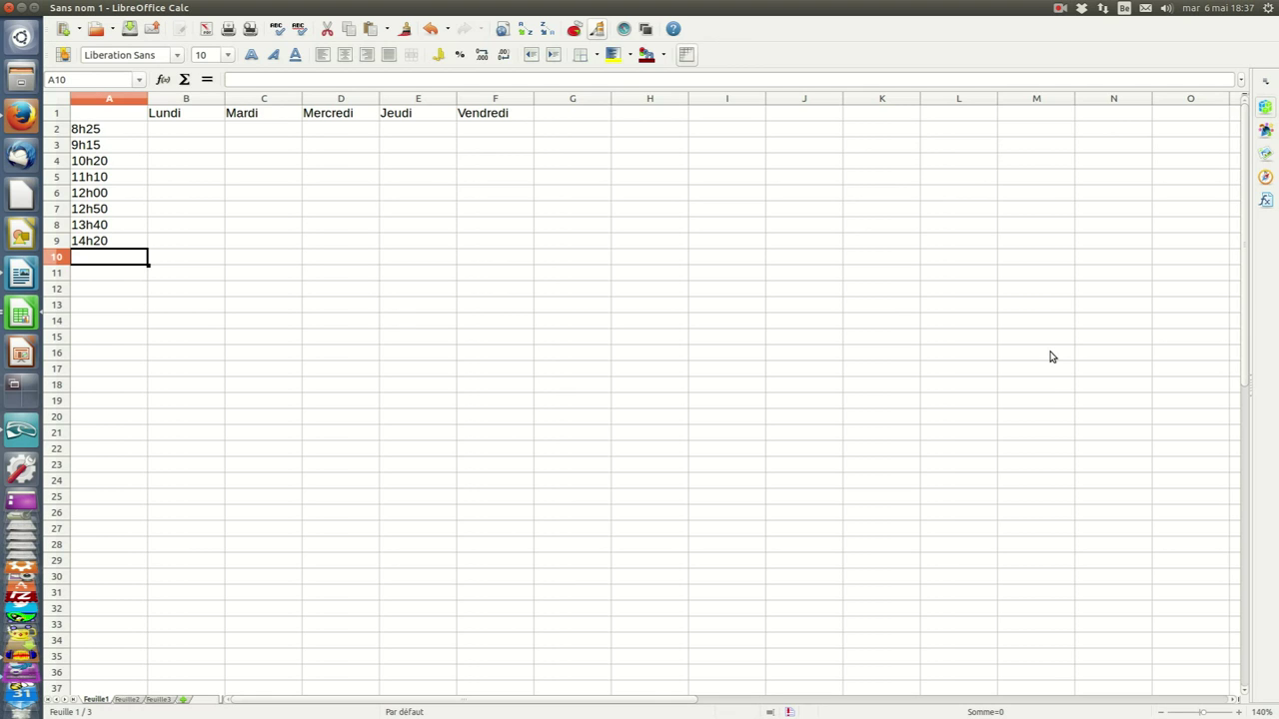
Correct the time in A9 to "14h30" by editing the cell's existing content
{"action": "key", "text": "Up"}
{"action": "key", "text": "F2"}
{"action": "key", "text": "Left"}
{"action": "key", "text": "BackSpace"}
{"action": "type", "text": "3"}
{"action": "key", "text": "Return"}
Complete the column of times with "14h45" in A10, "15h35" in A11 and "16h25" in A12
{"action": "type", "text": "14"}
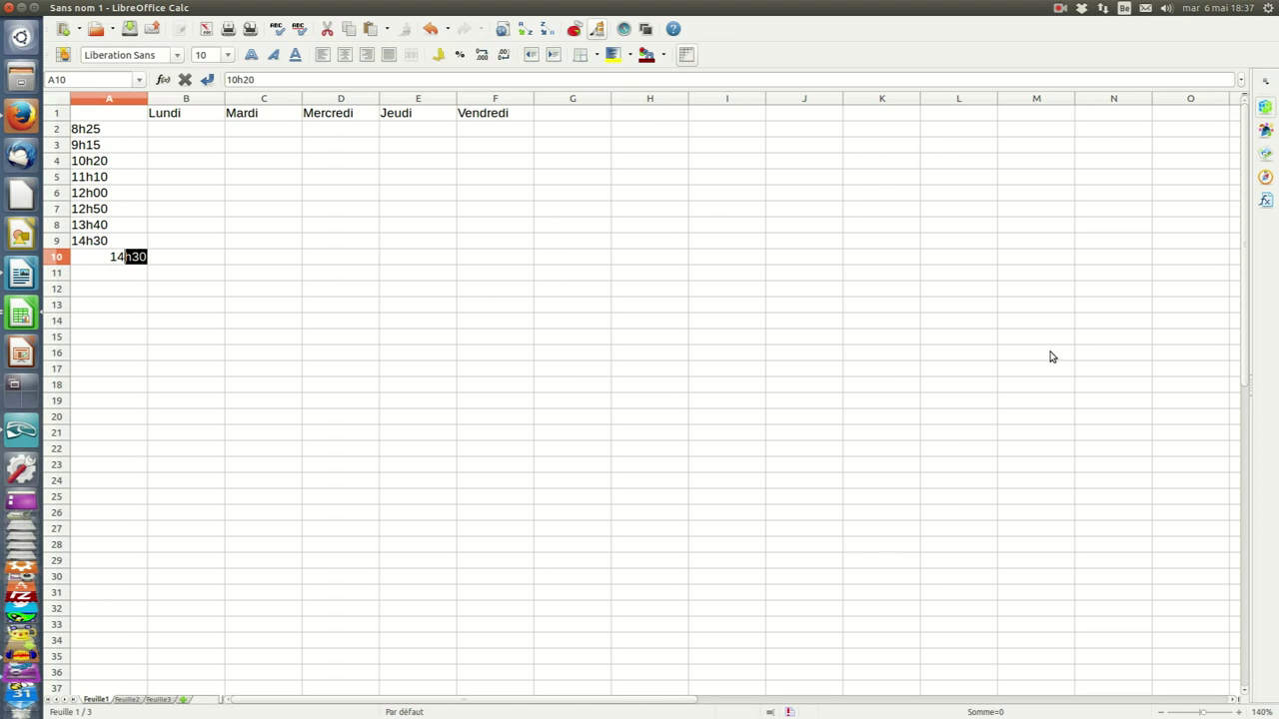
{"action": "type", "text": "h45"}
{"action": "key", "text": "Return"}
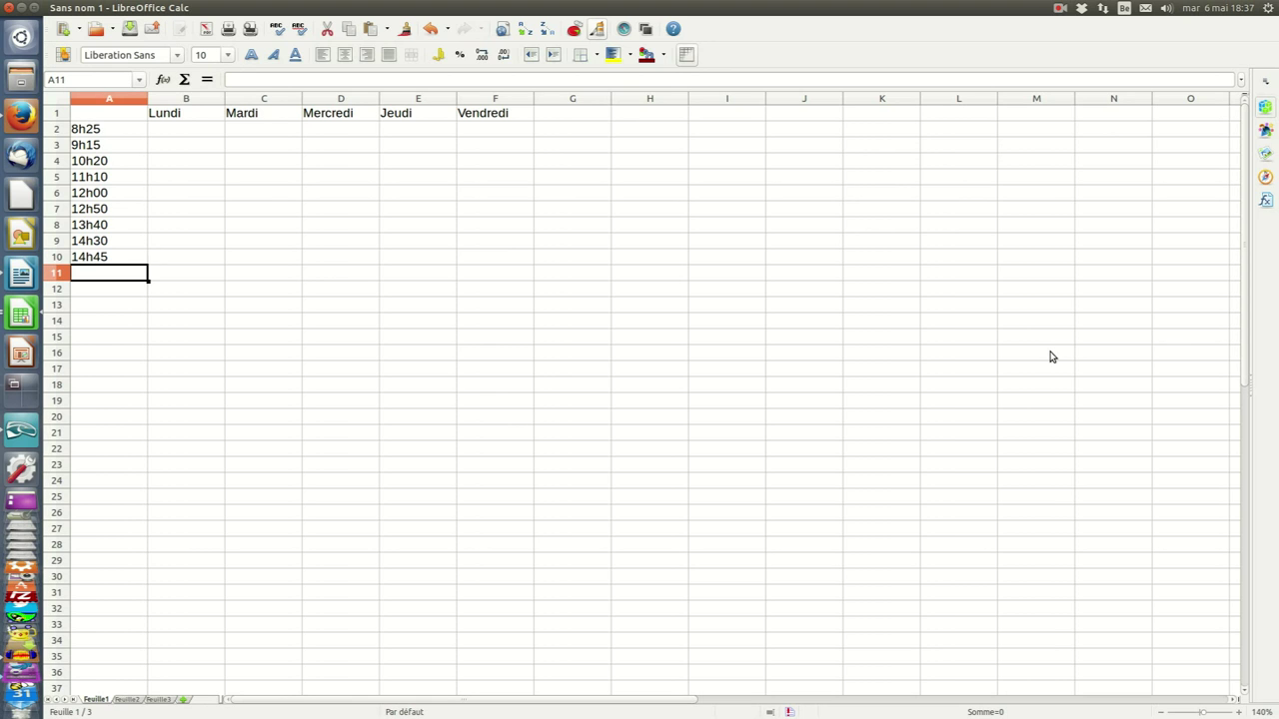
{"action": "type", "text": "15h"}
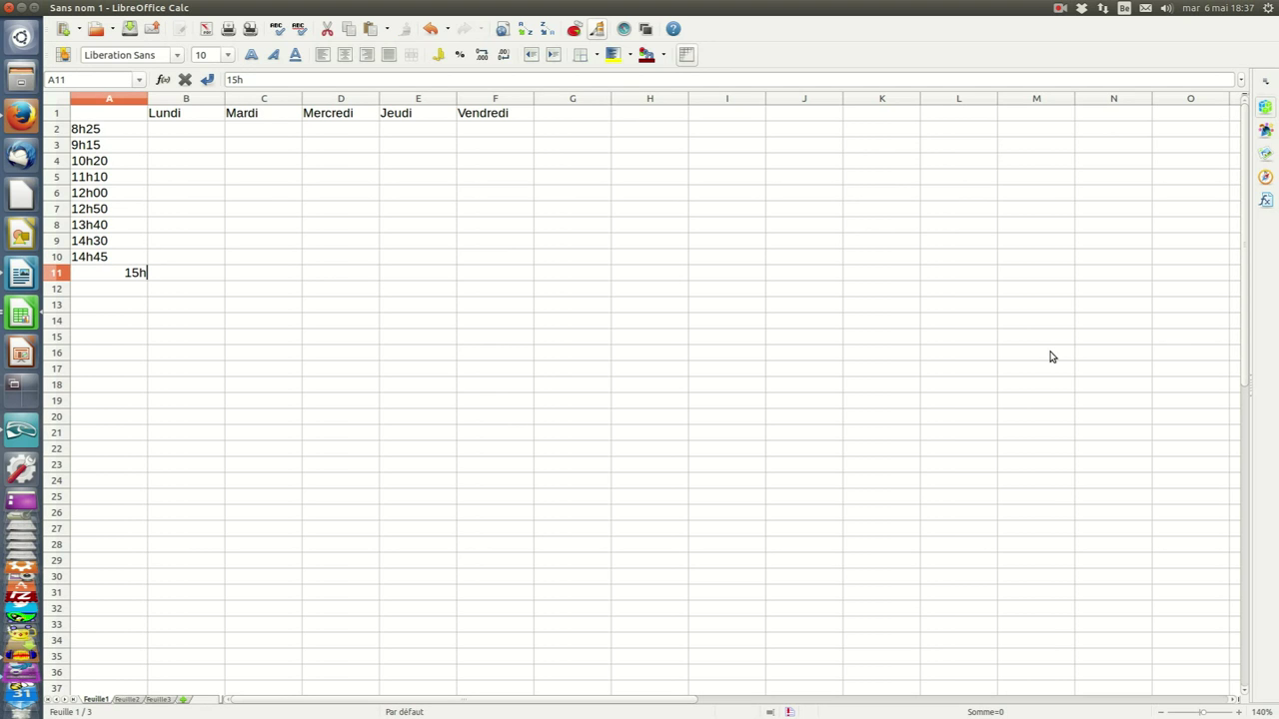
{"action": "type", "text": "35"}
{"action": "key", "text": "Return"}
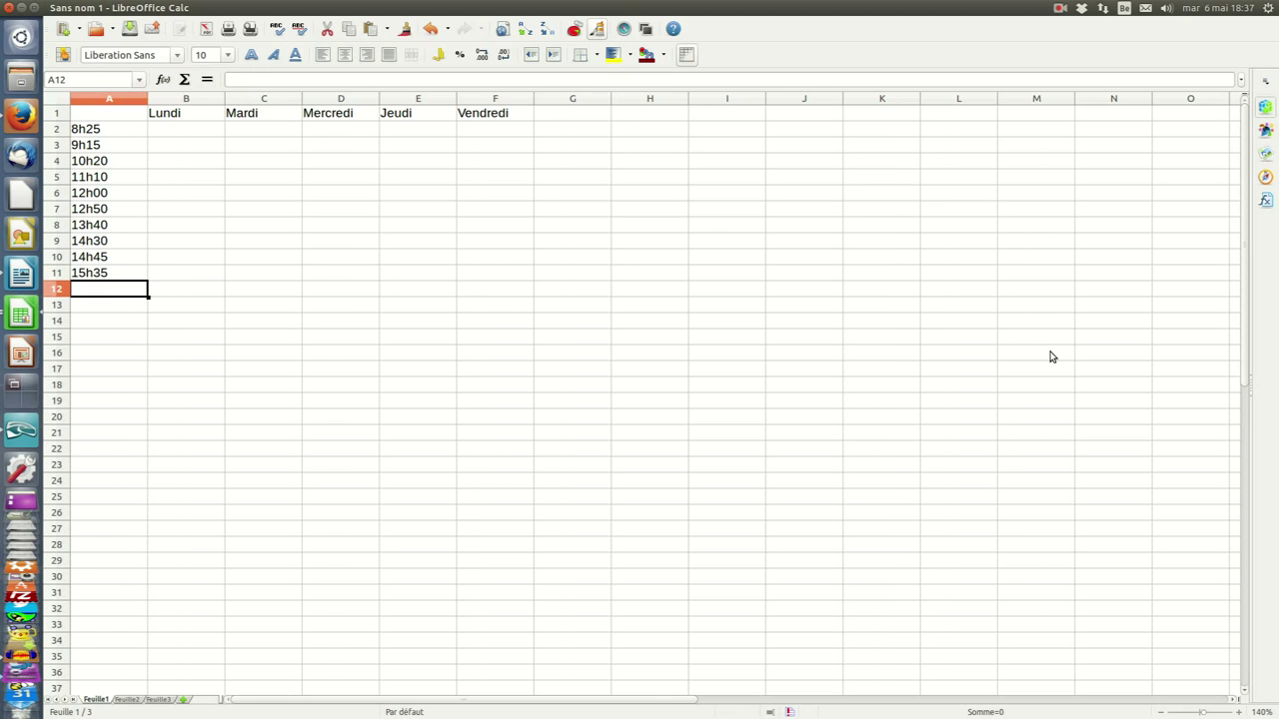
{"action": "type", "text": "16"}
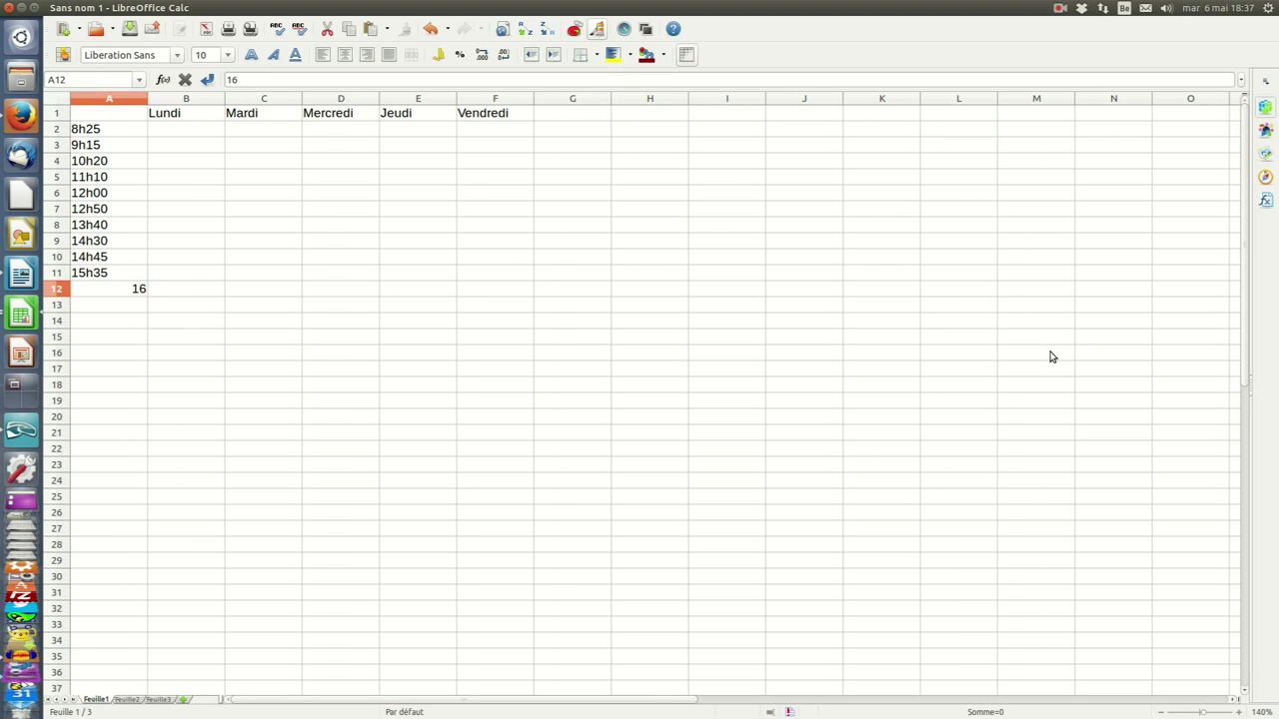
{"action": "type", "text": "h25"}
{"action": "key", "text": "Return"}
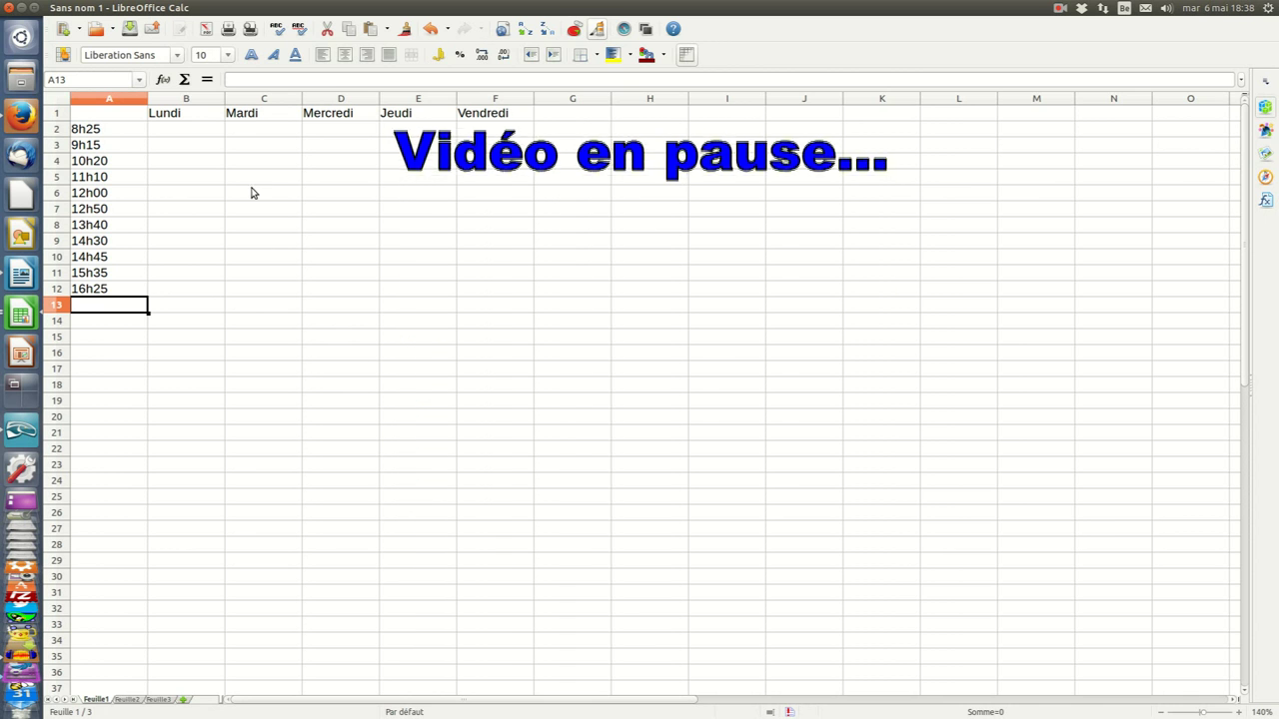
Enter the subject "Mathématiques" in B2 and widen column B so that the whole word fits
{"action": "left_click", "coordinate": [208, 136]}
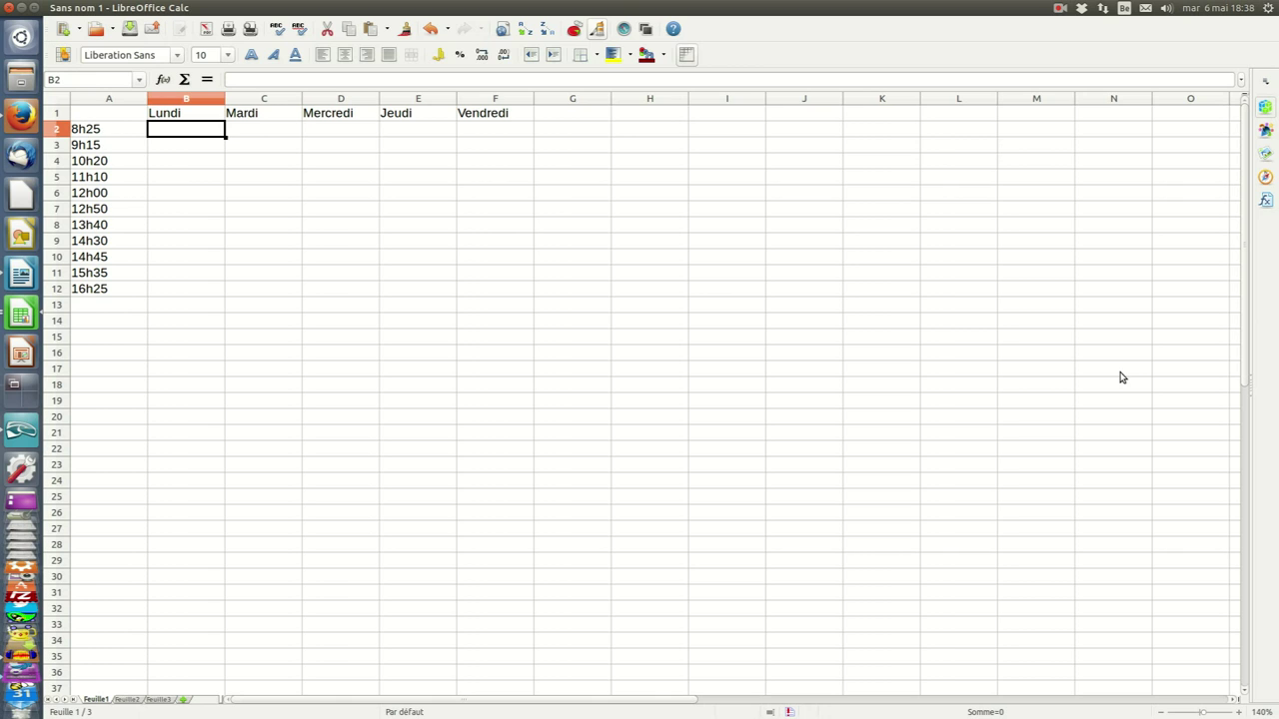
{"action": "type", "text": "M"}
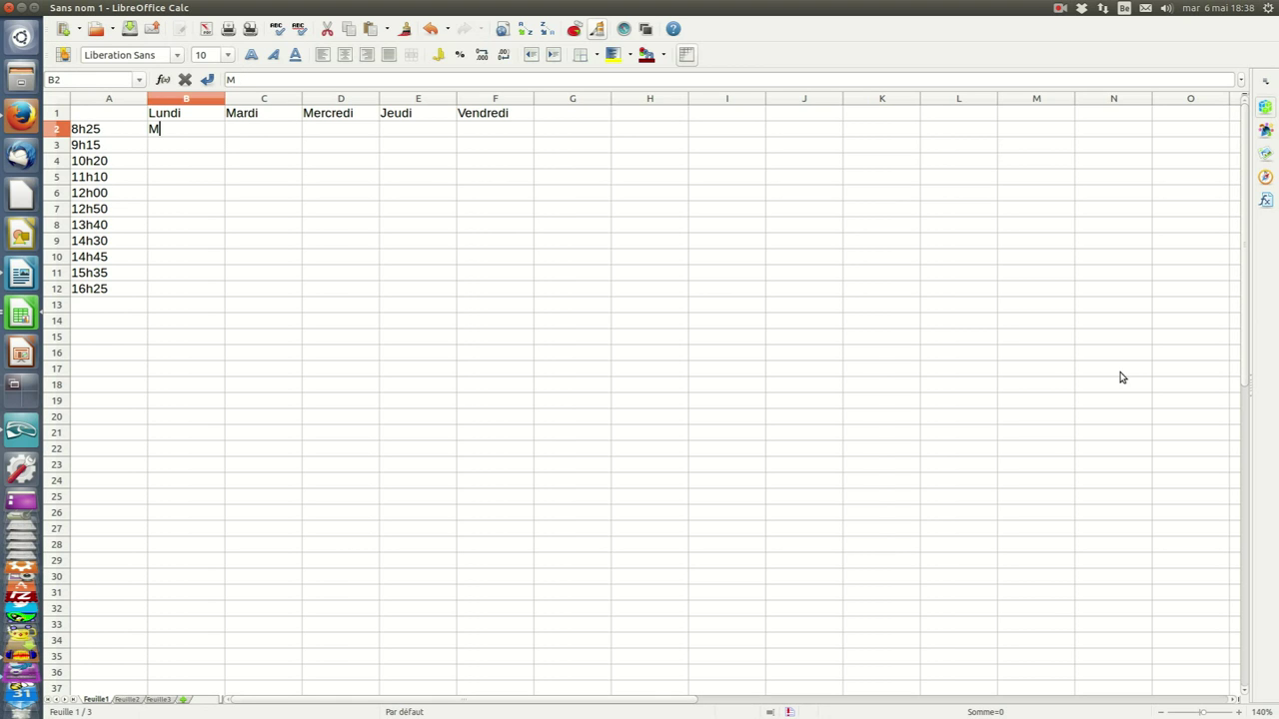
{"action": "type", "text": "athématiques"}
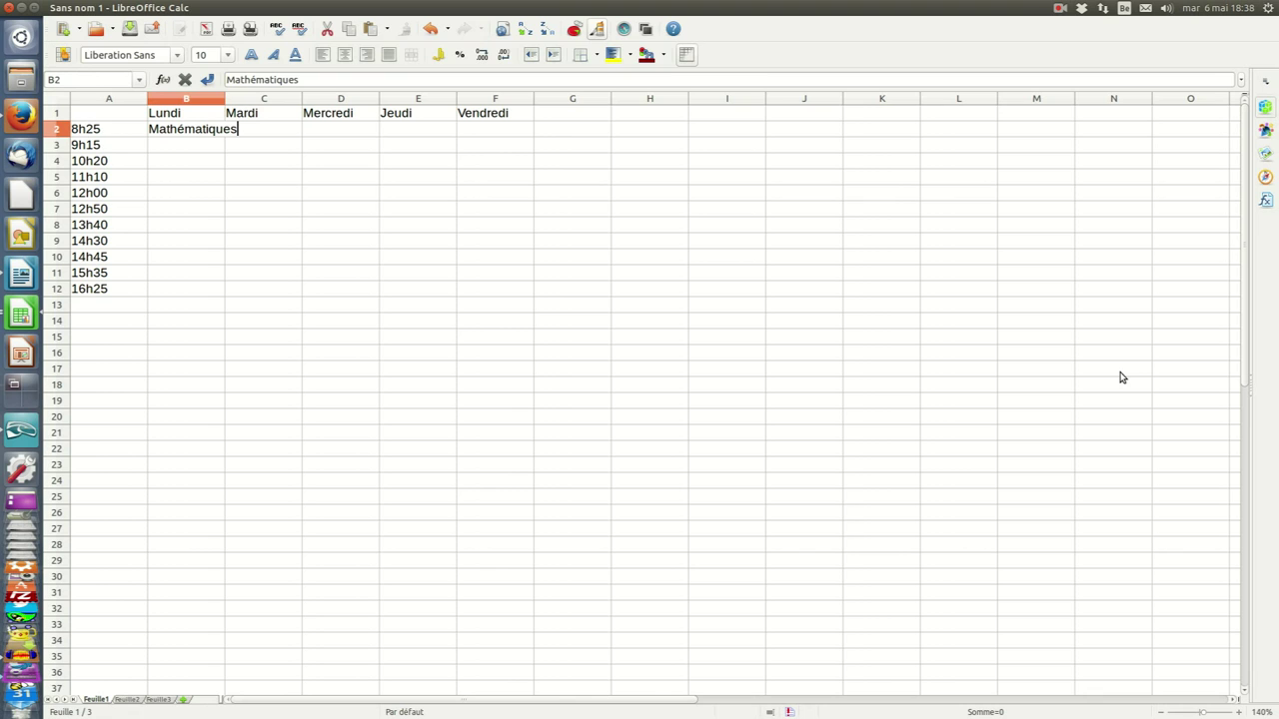
{"action": "key", "text": "Return"}
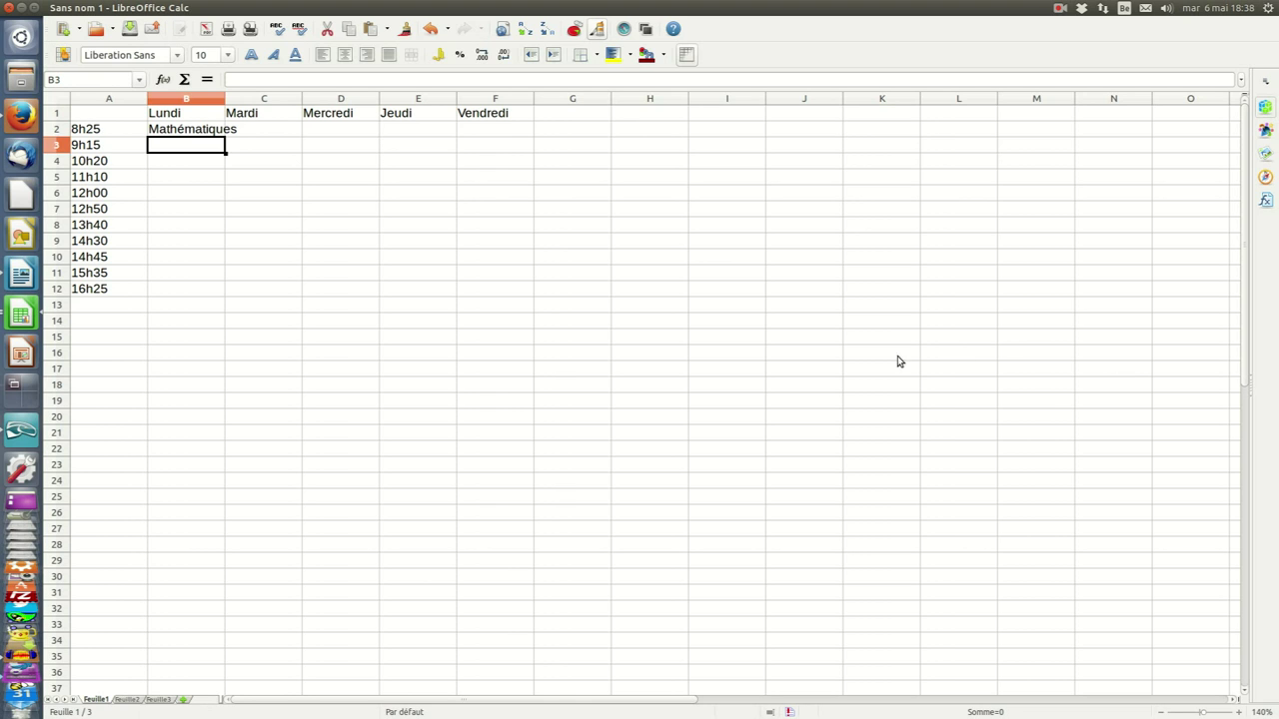
{"action": "left_click_drag", "start_coordinate": [227, 100], "coordinate": [244, 100]}
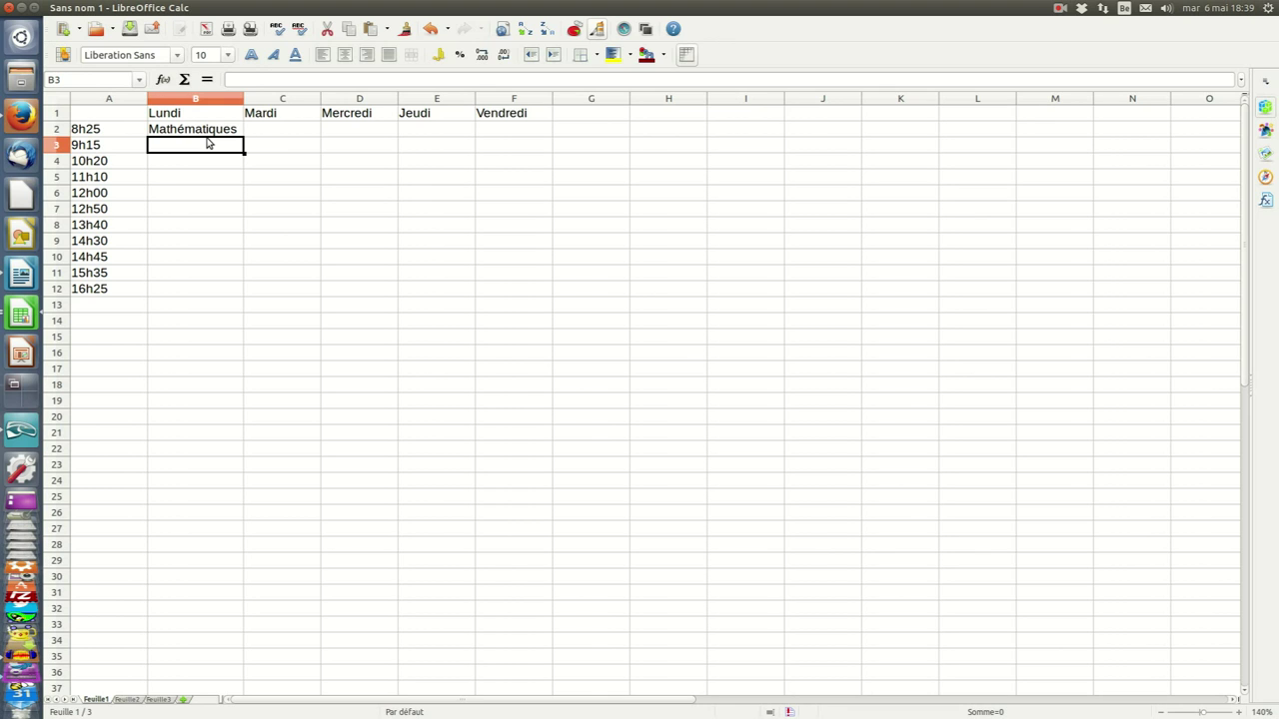
Continue the Monday subjects with "Français" in B3 and "Anglais" in both B4 and B5
{"action": "type", "text": "Français"}
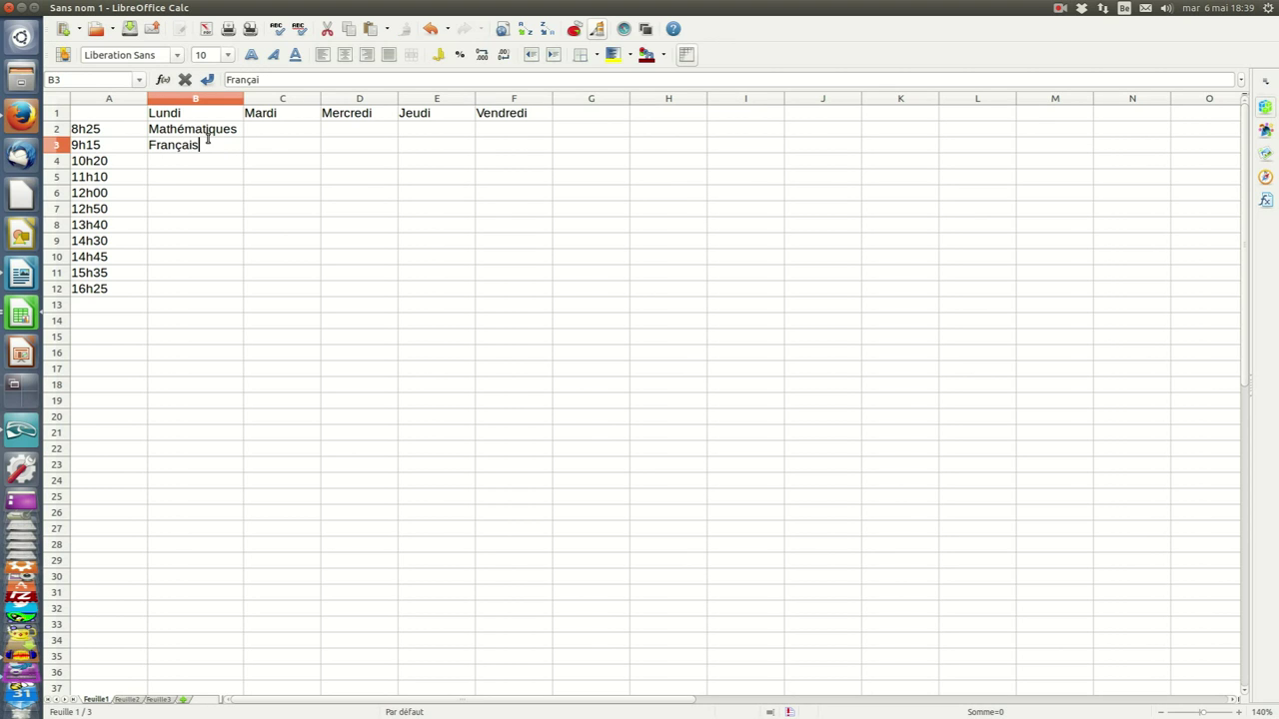
{"action": "key", "text": "Return"}
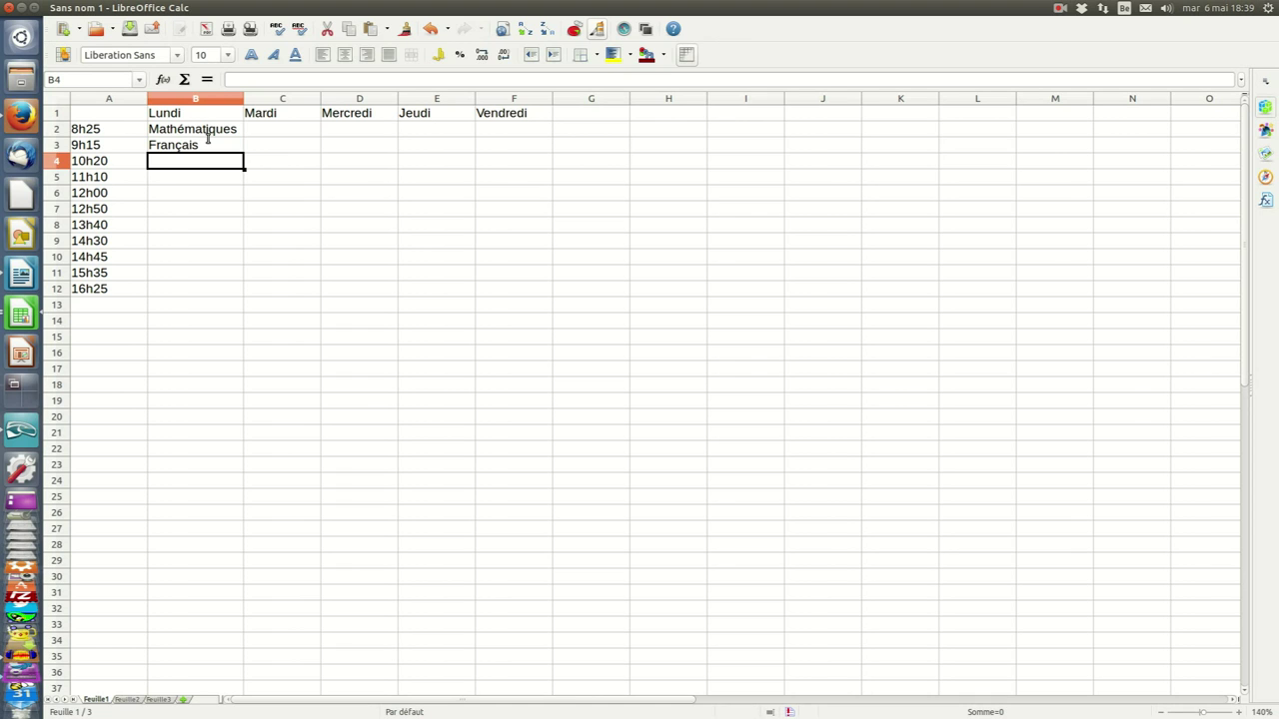
{"action": "type", "text": "Anglais"}
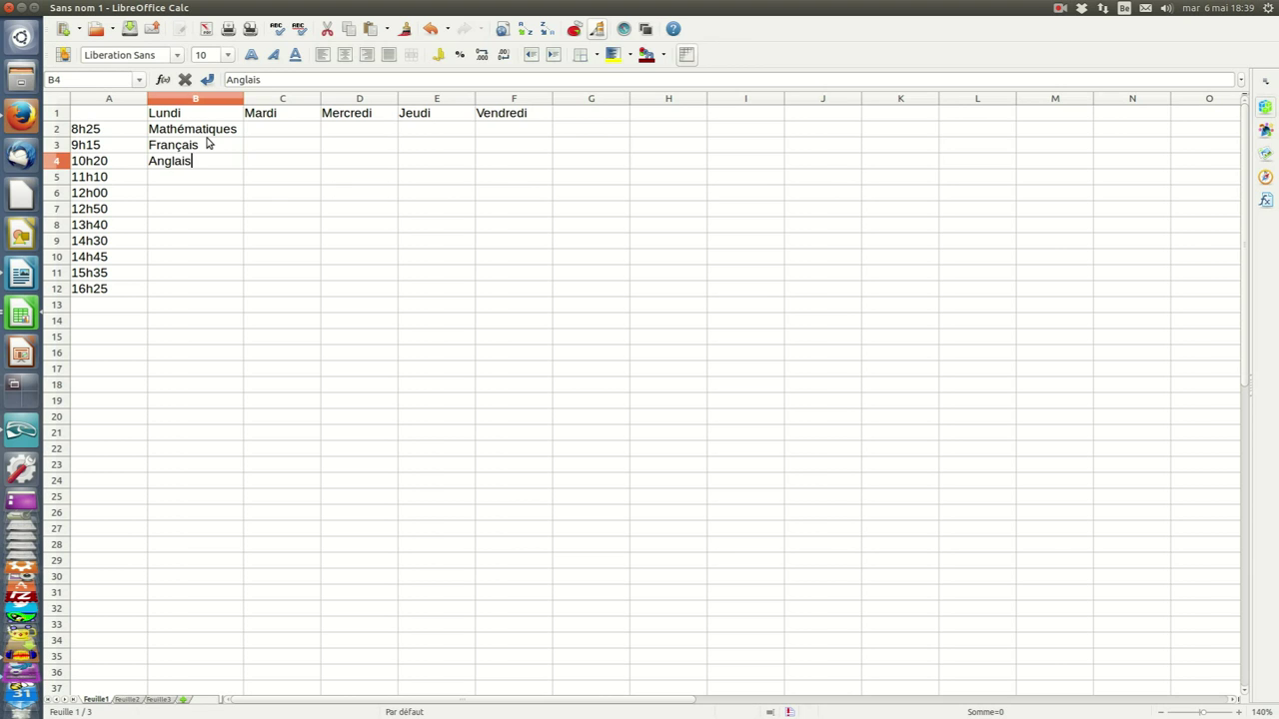
{"action": "key", "text": "Return"}
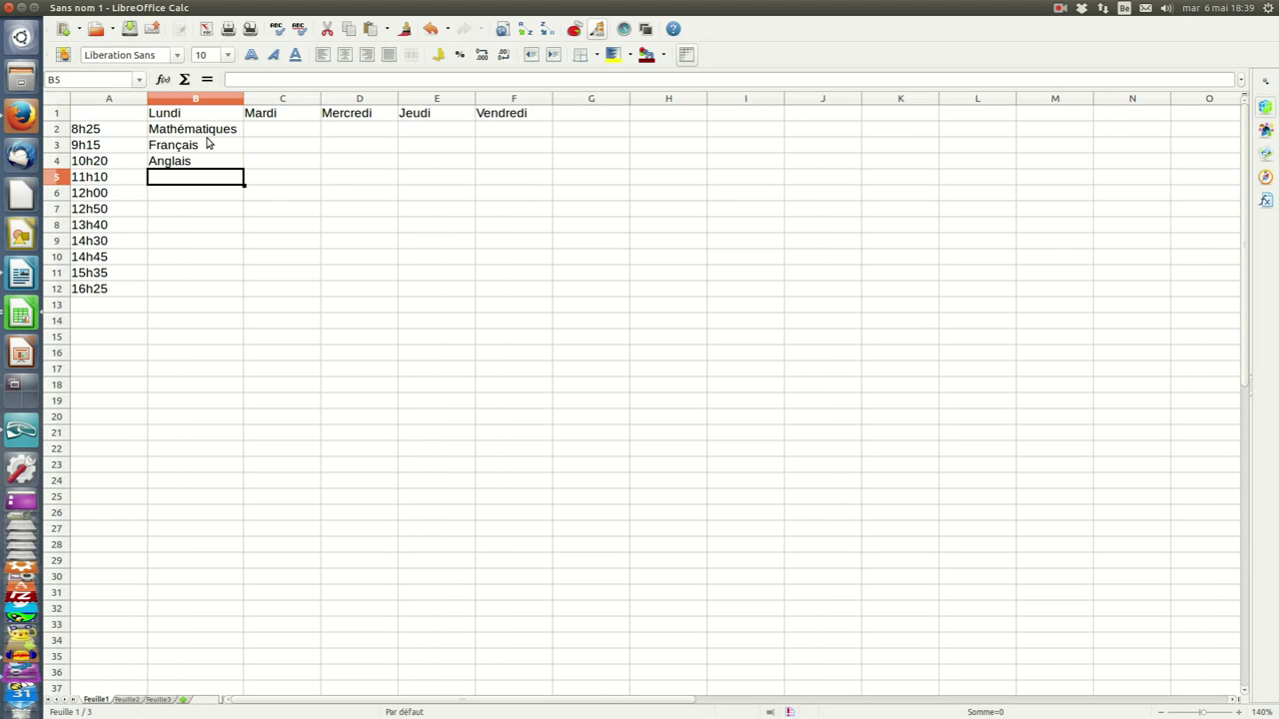
{"action": "type", "text": "Anglais"}
{"action": "key", "text": "Return"}
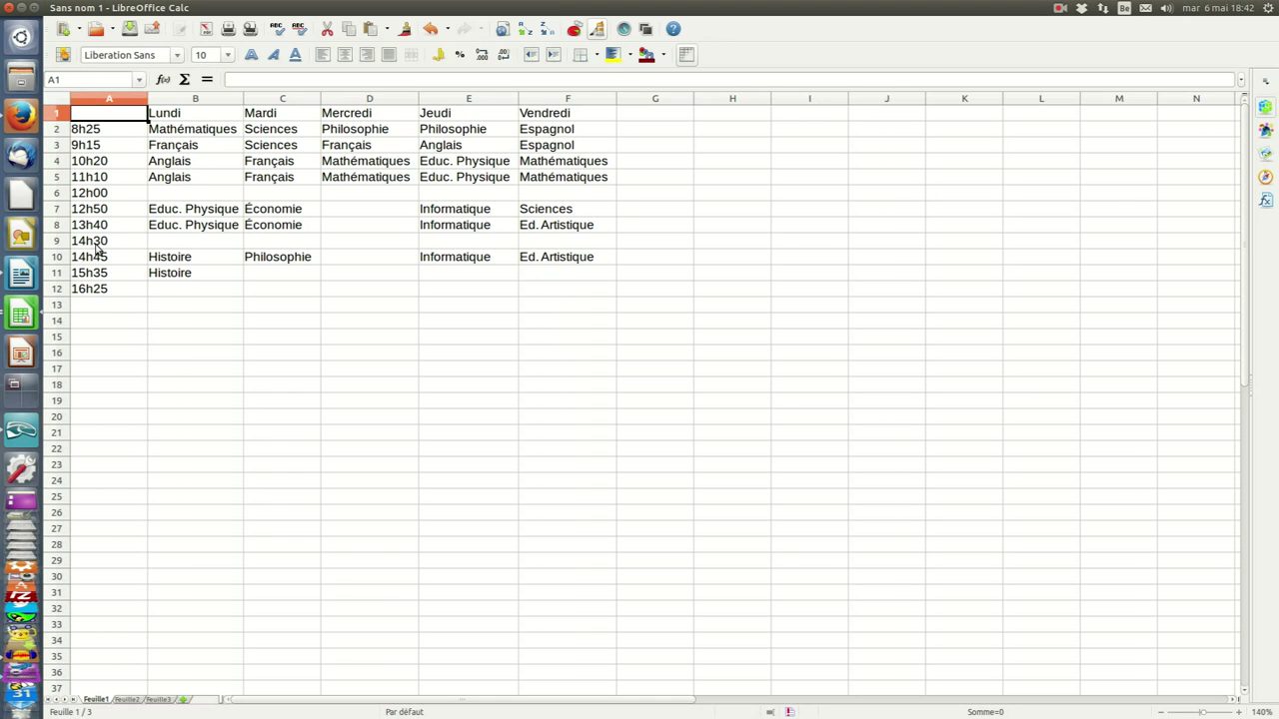
Delete the entire row 9 containing the 14h30 time from the timetable
{"action": "left_click", "coordinate": [57, 241]}
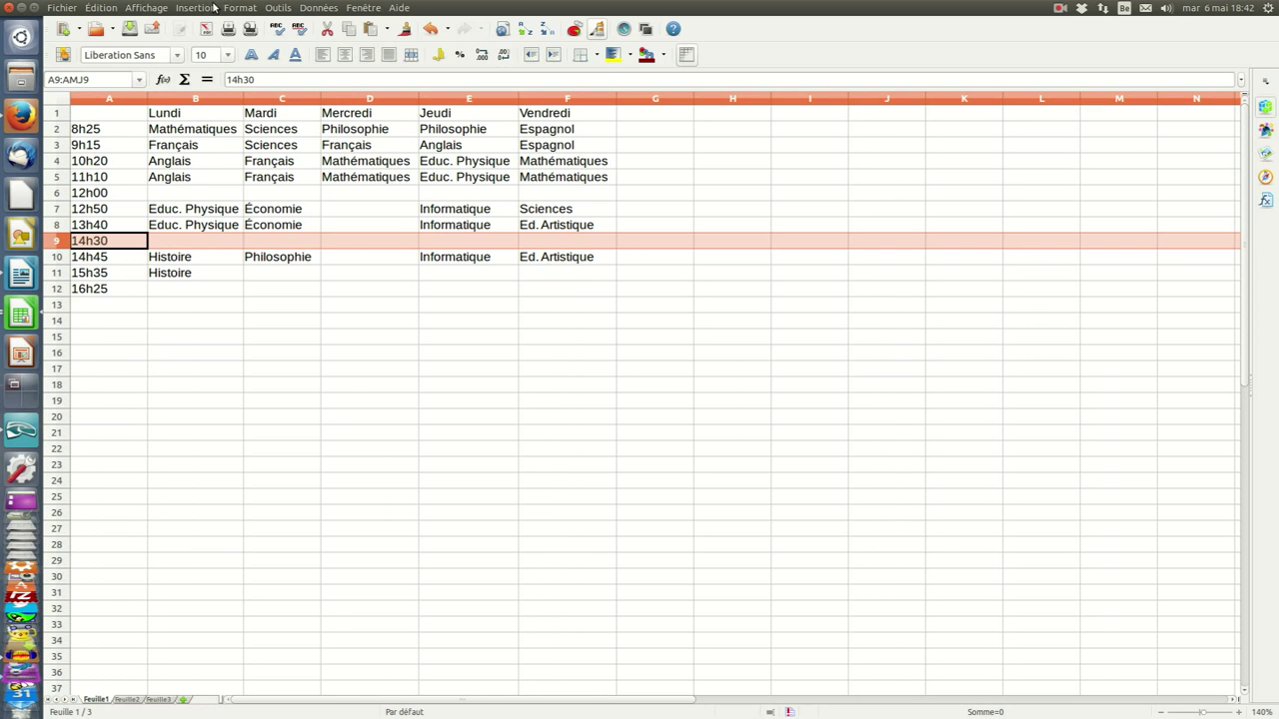
{"action": "left_click", "coordinate": [100, 7]}
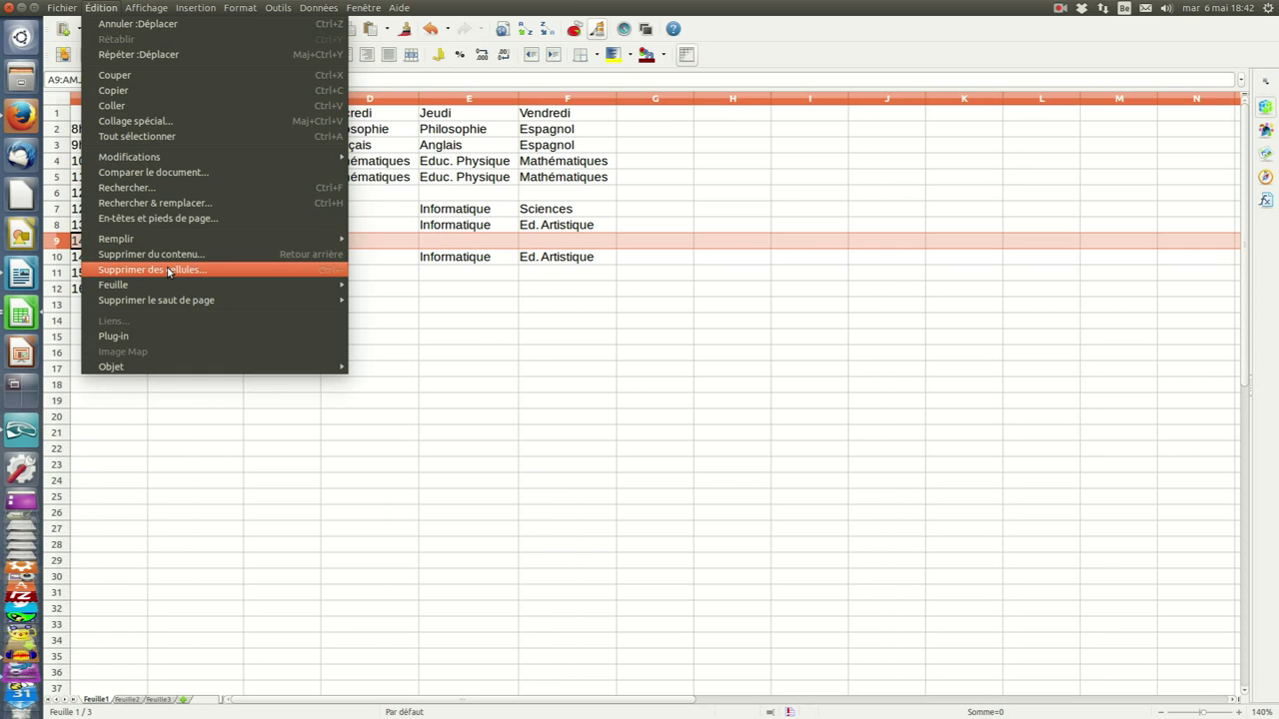
{"action": "left_click", "coordinate": [168, 271]}
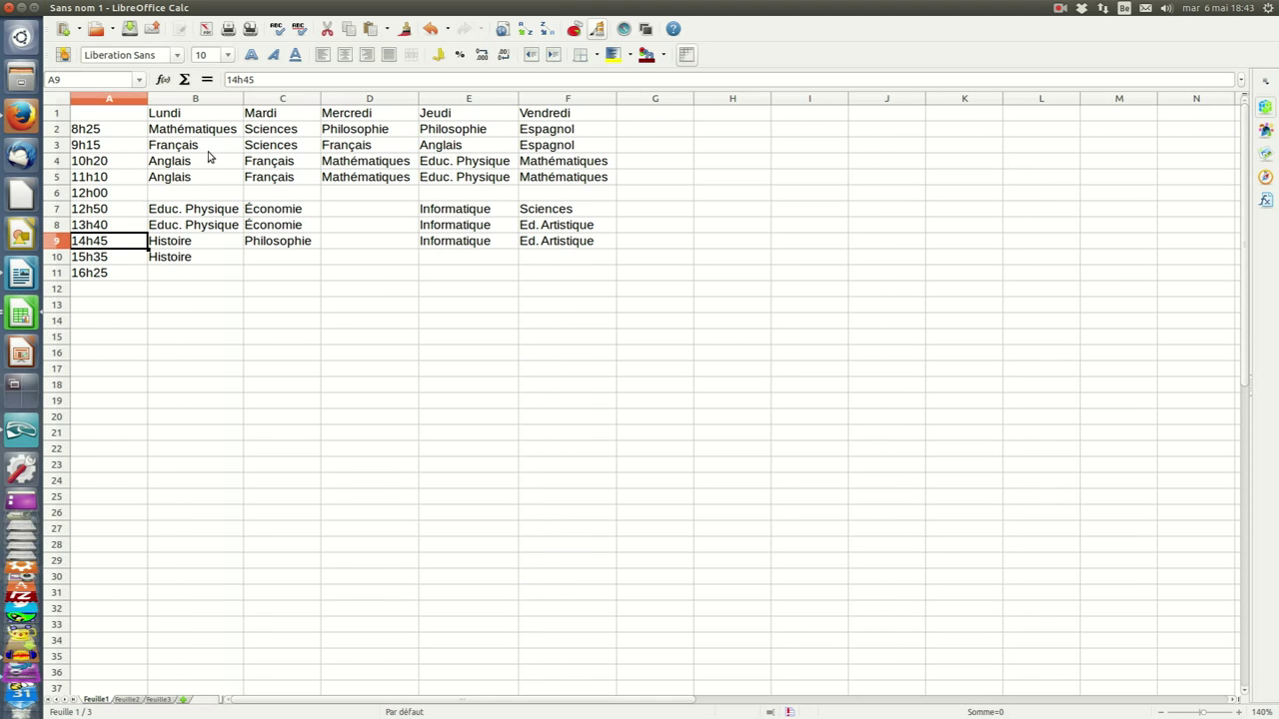
Insert an empty row above the 9h15 row, directly below the 8h25 lessons
{"action": "left_click", "coordinate": [57, 145]}
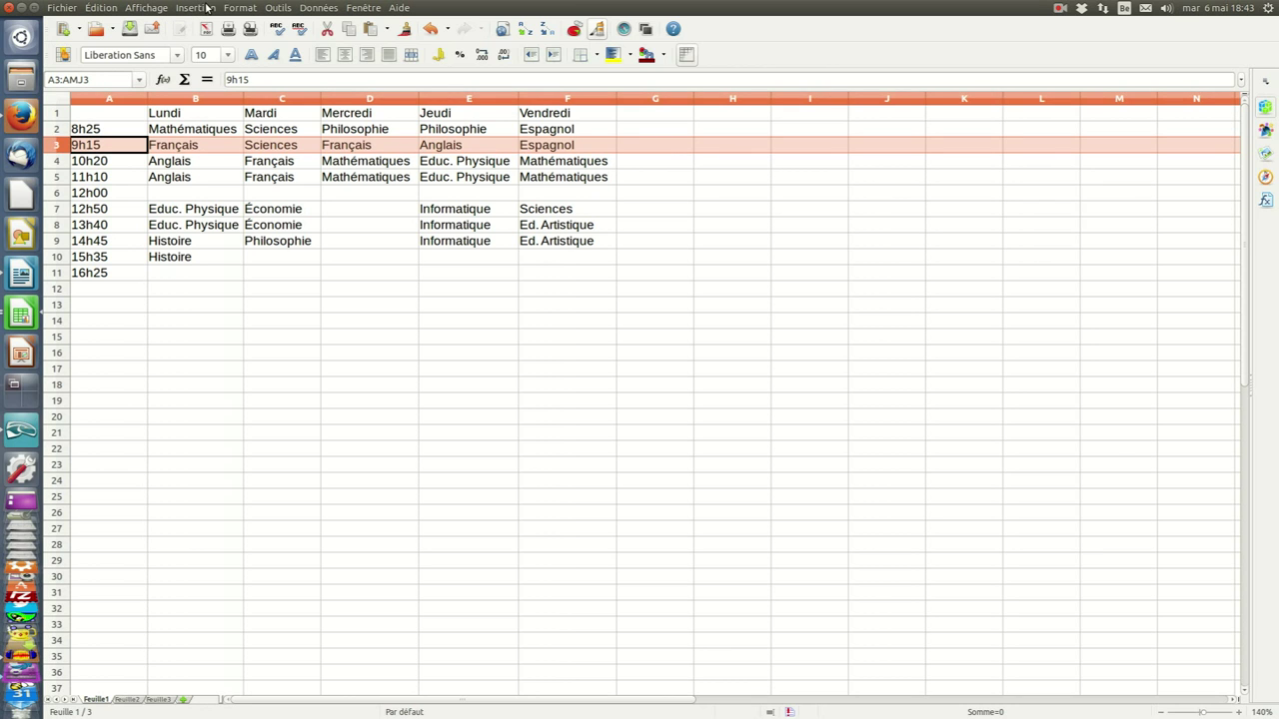
{"action": "left_click", "coordinate": [193, 8]}
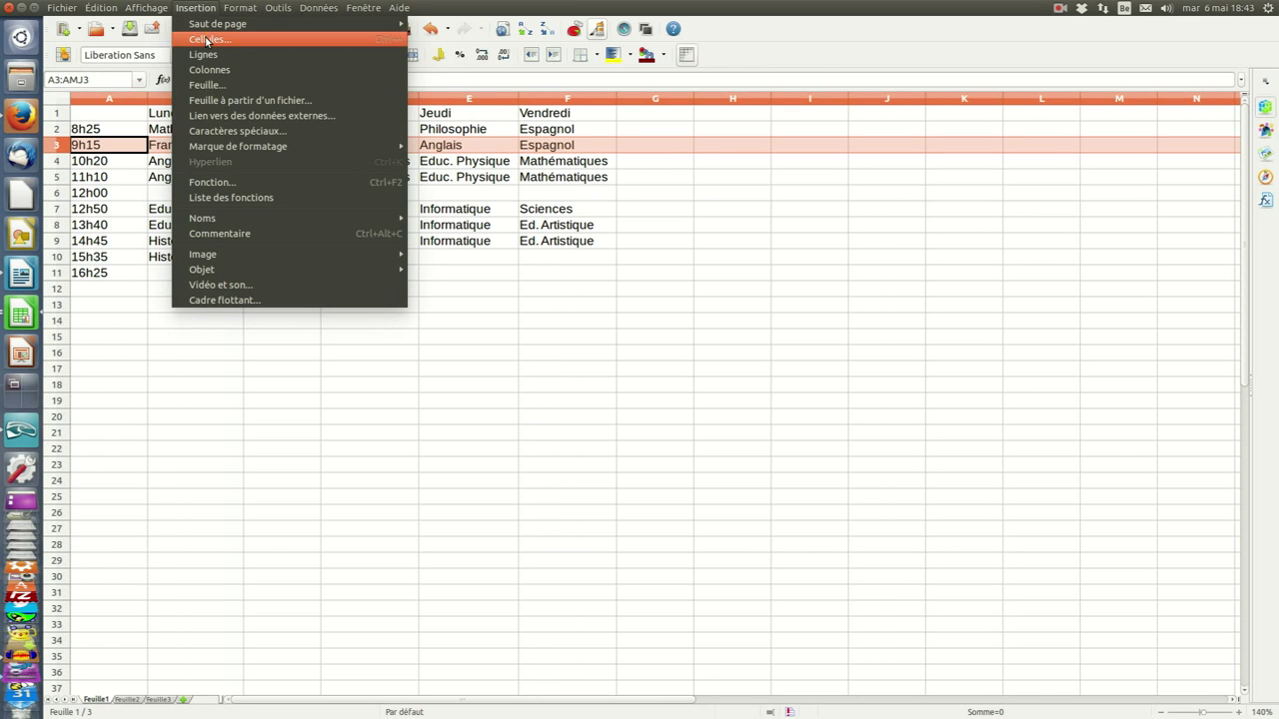
{"action": "left_click", "coordinate": [210, 54]}
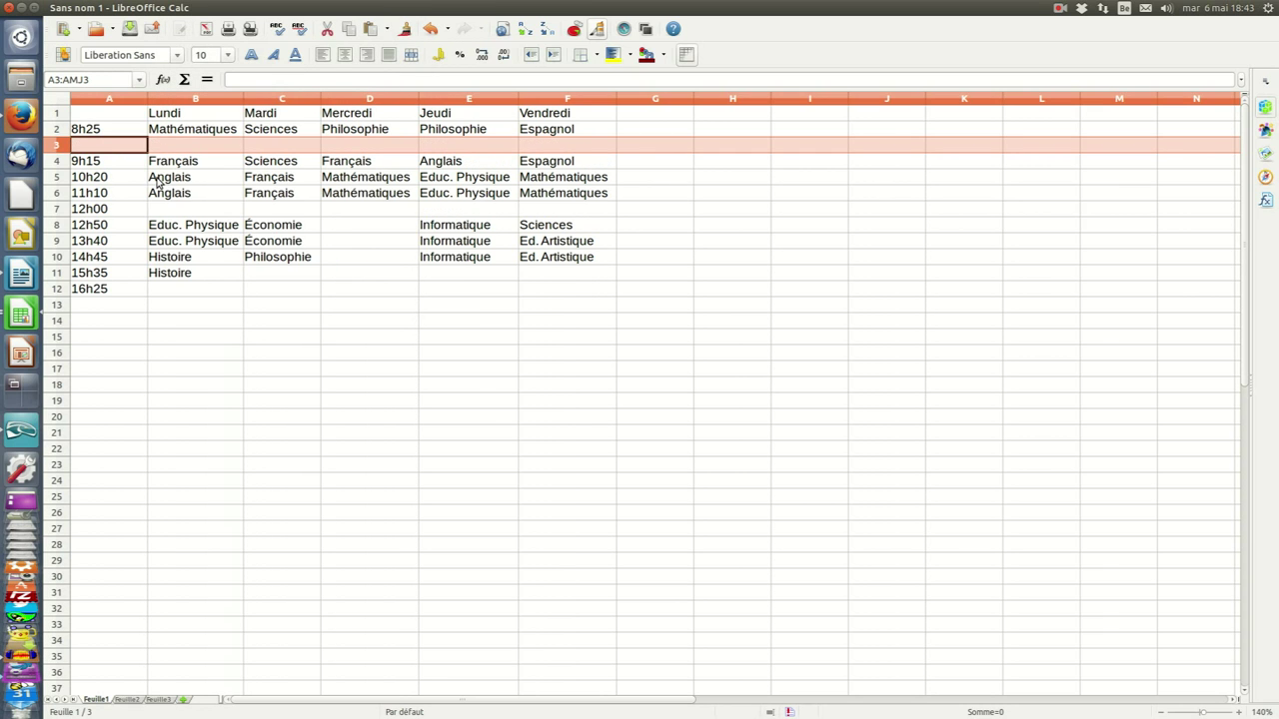
Fill row 3 with the 8h25 lesson rooms from Monday to Friday: F17, F17, A17, A17 and F17
{"action": "left_click", "coordinate": [185, 149]}
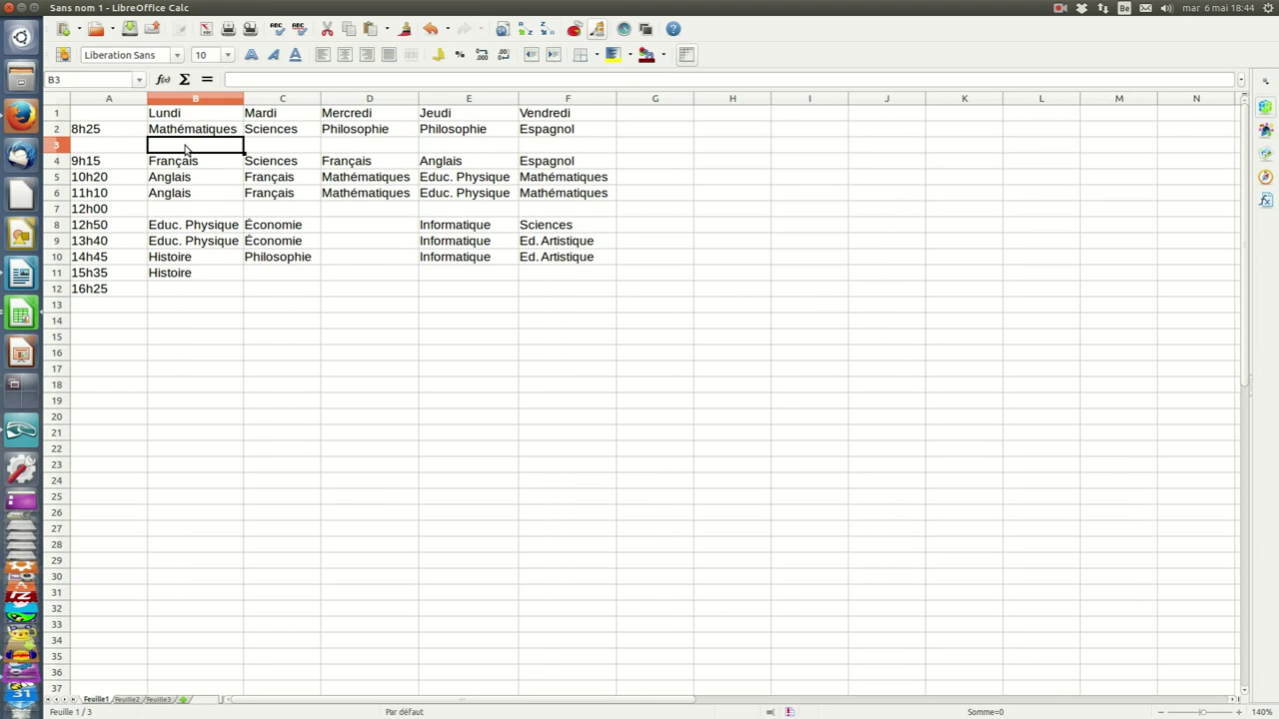
{"action": "type", "text": "F1"}
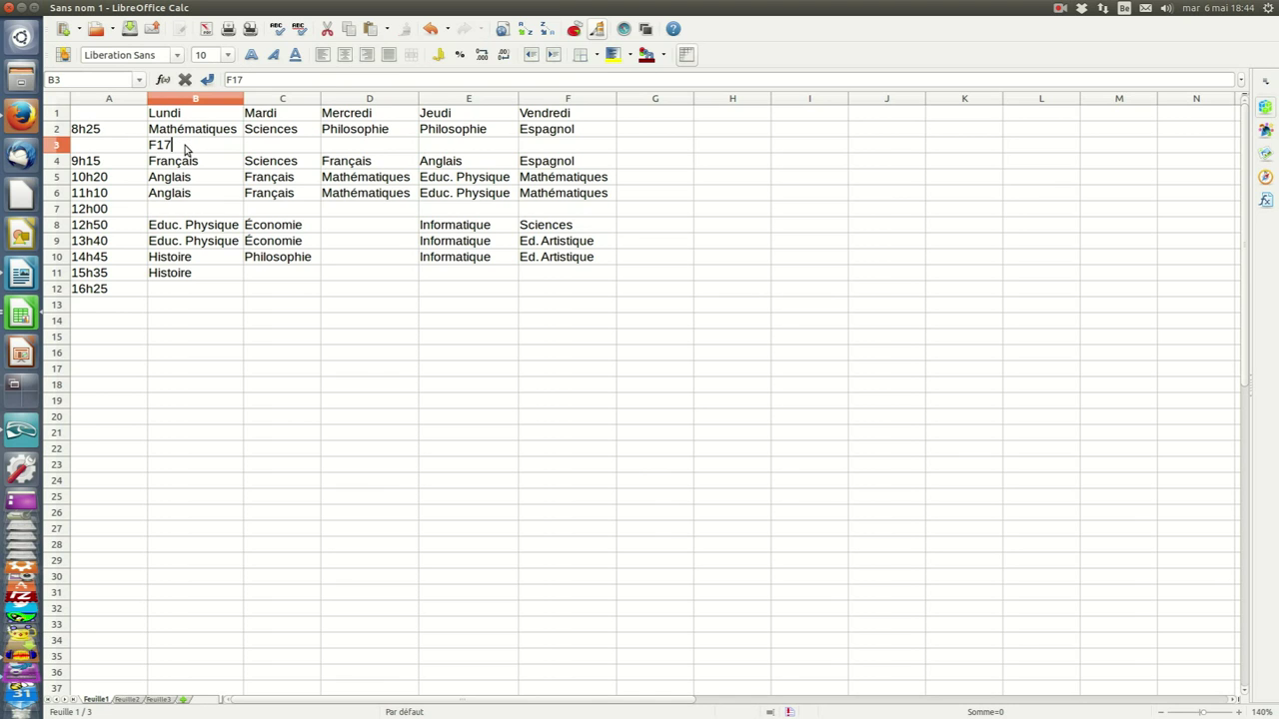
{"action": "type", "text": "7"}
{"action": "key", "text": "Tab"}
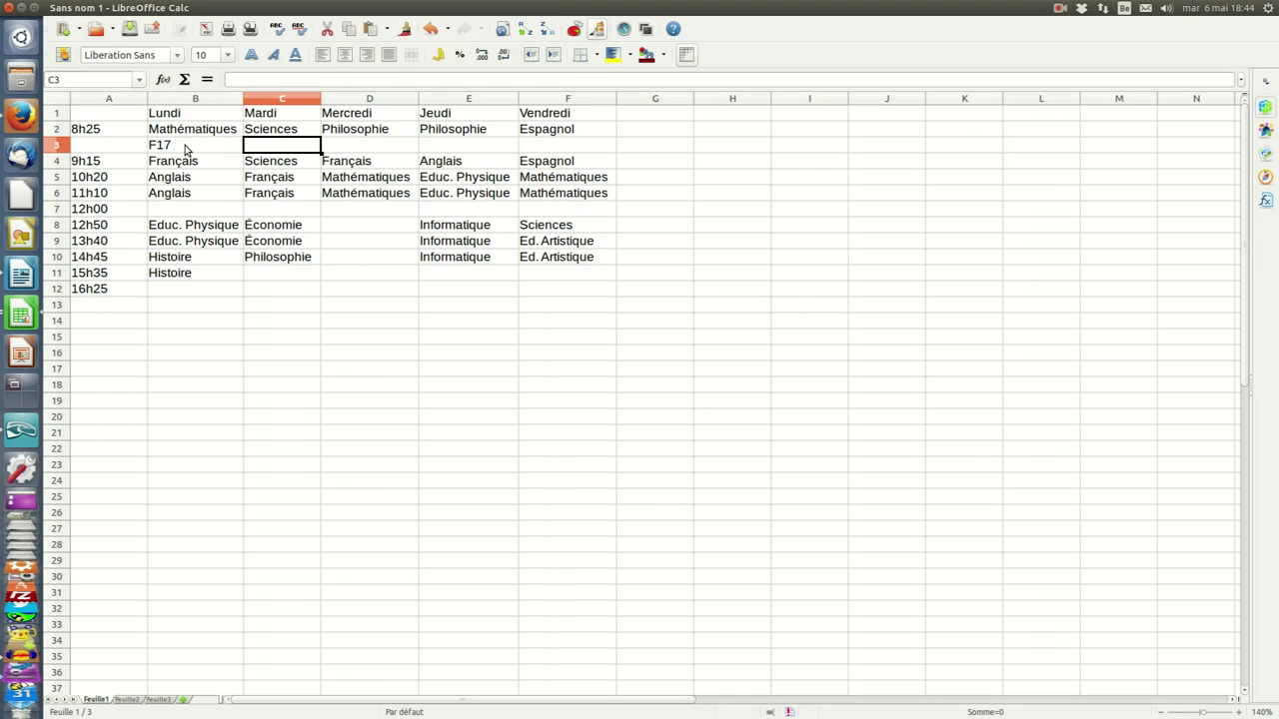
{"action": "type", "text": "F17"}
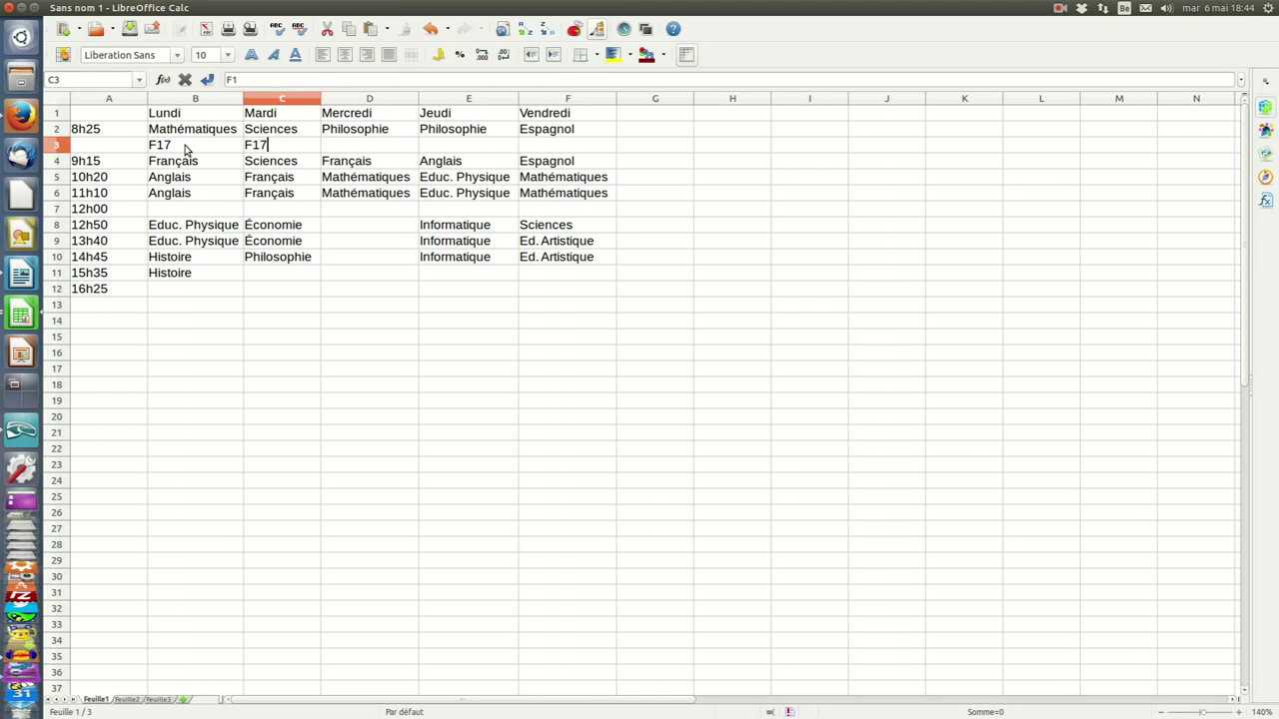
{"action": "key", "text": "Tab"}
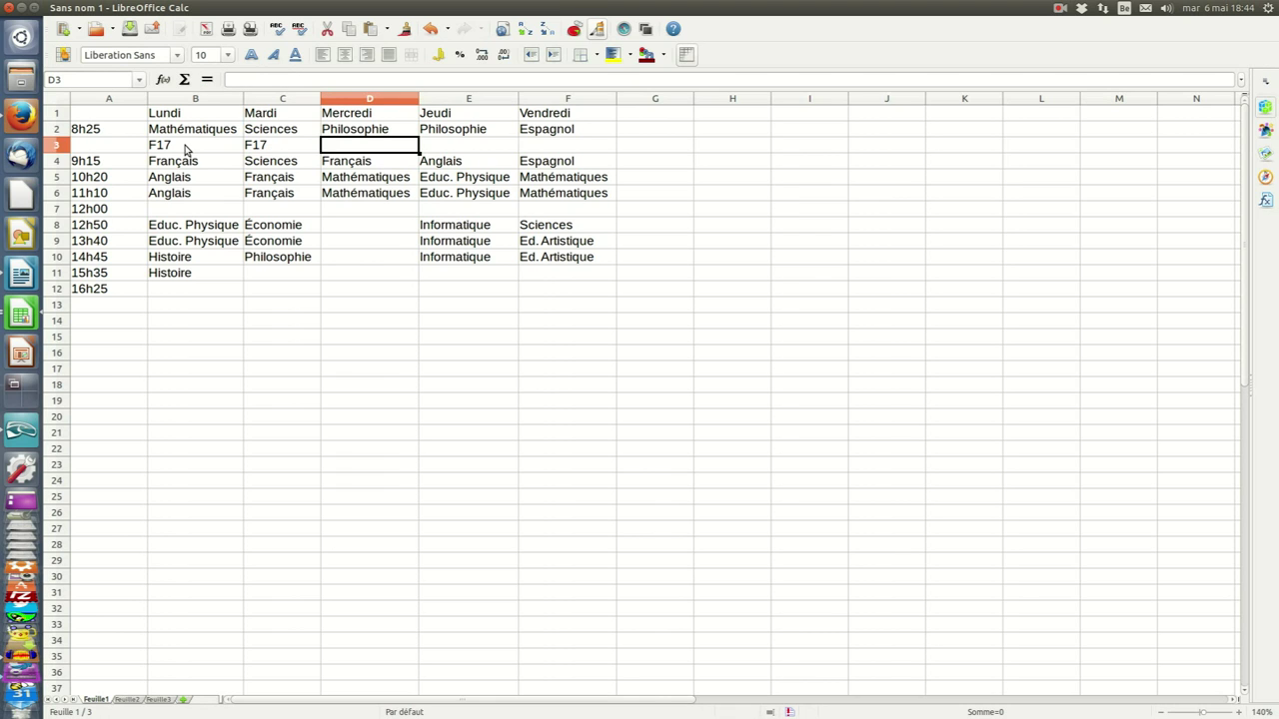
{"action": "type", "text": "A17"}
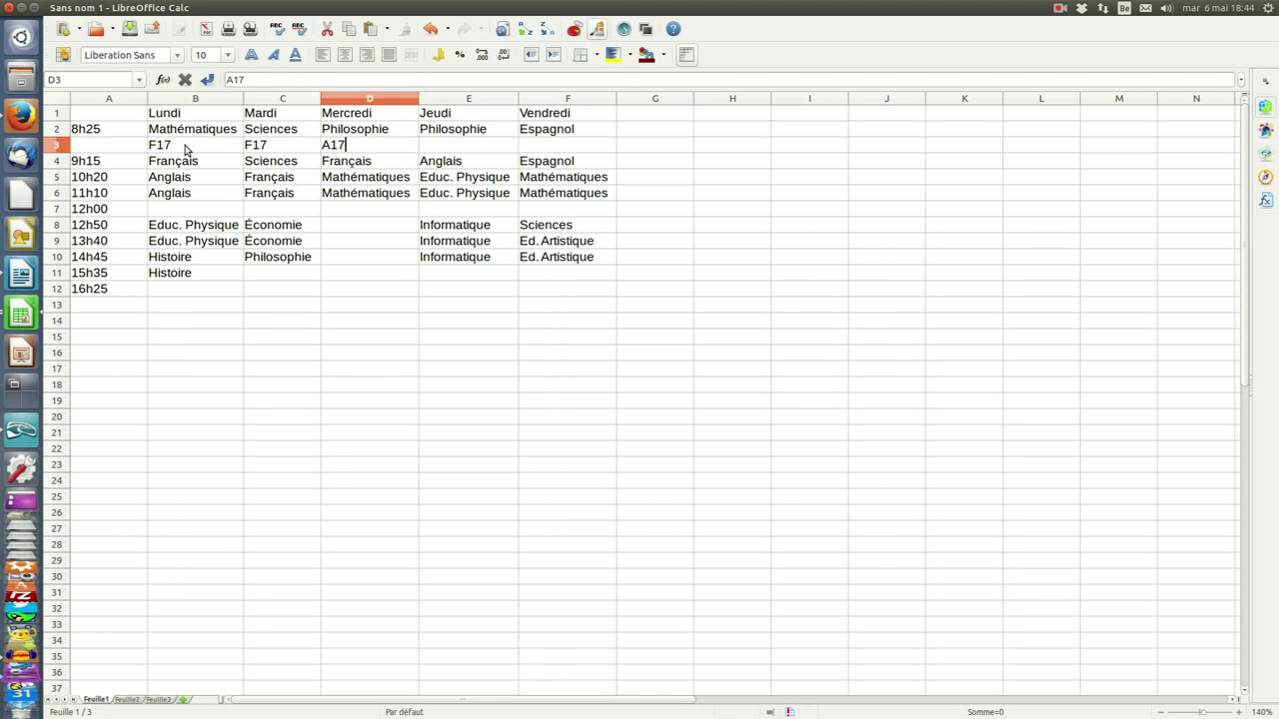
{"action": "key", "text": "Tab"}
{"action": "type", "text": "A1"}
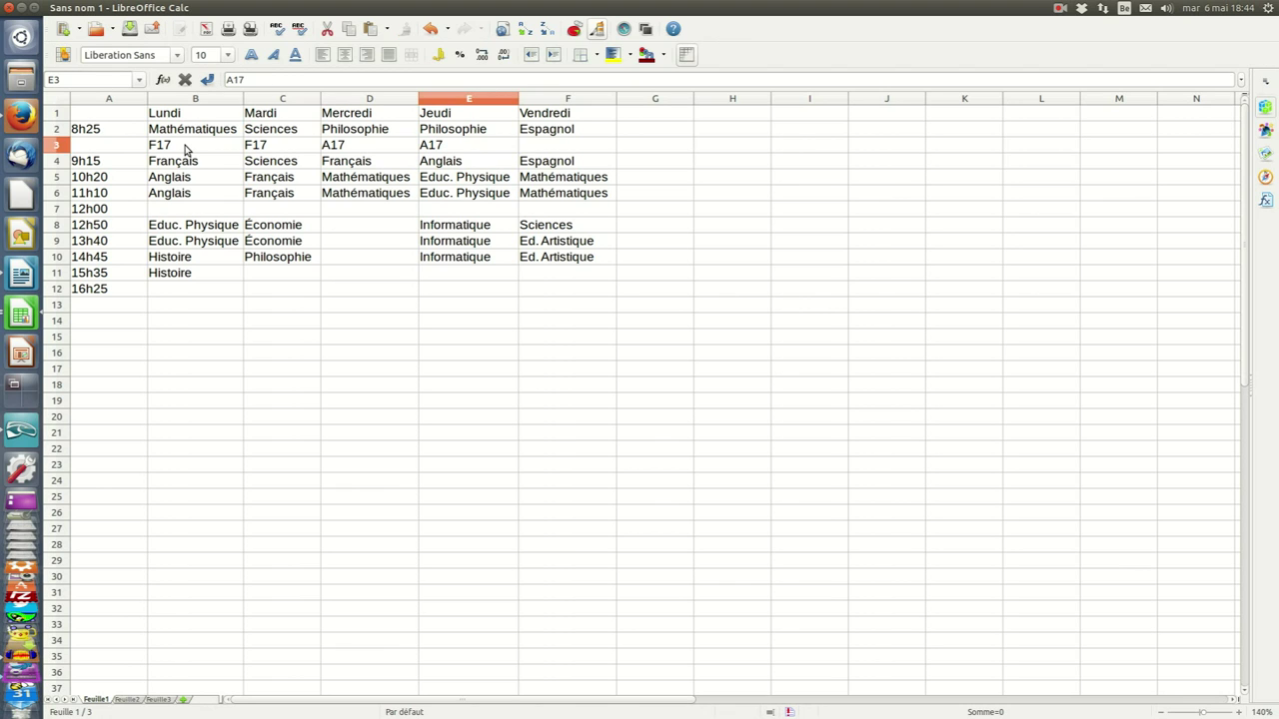
{"action": "key", "text": "Tab"}
{"action": "type", "text": "F17"}
{"action": "key", "text": "Return"}
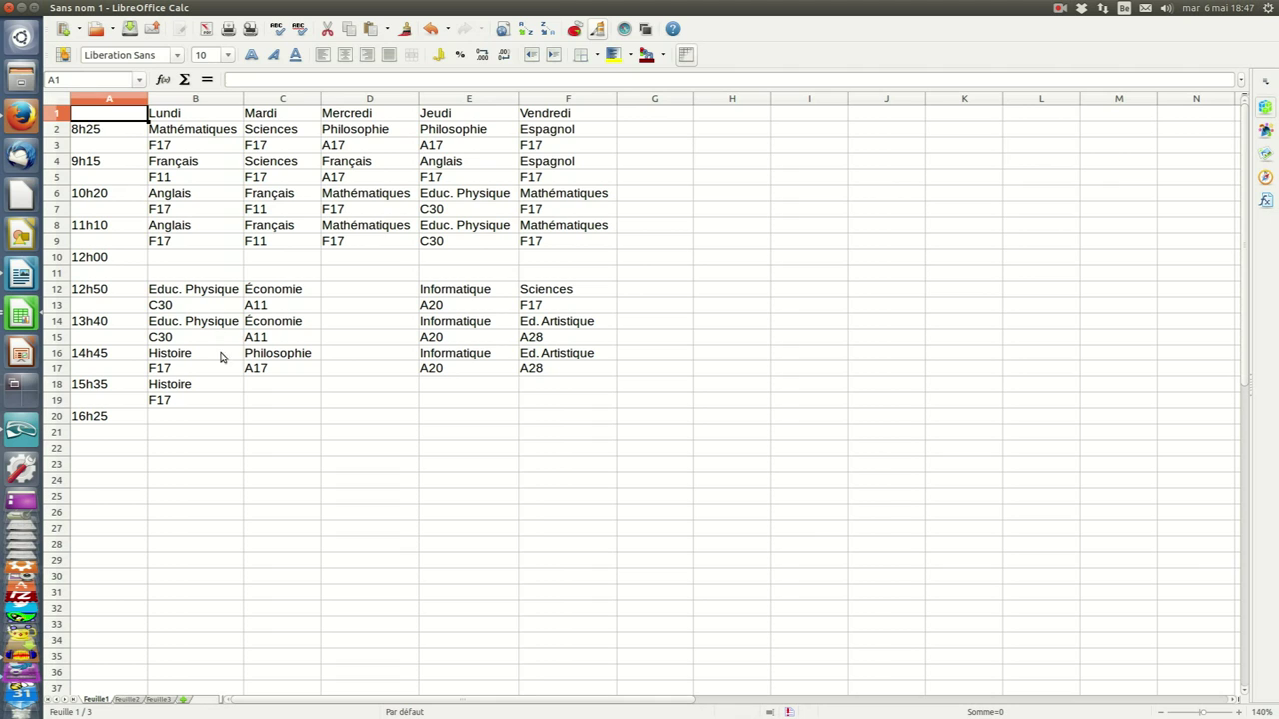
Set the weekday headings in B1:F1 to font size 14 and centre them horizontally
{"action": "left_click", "coordinate": [168, 117]}
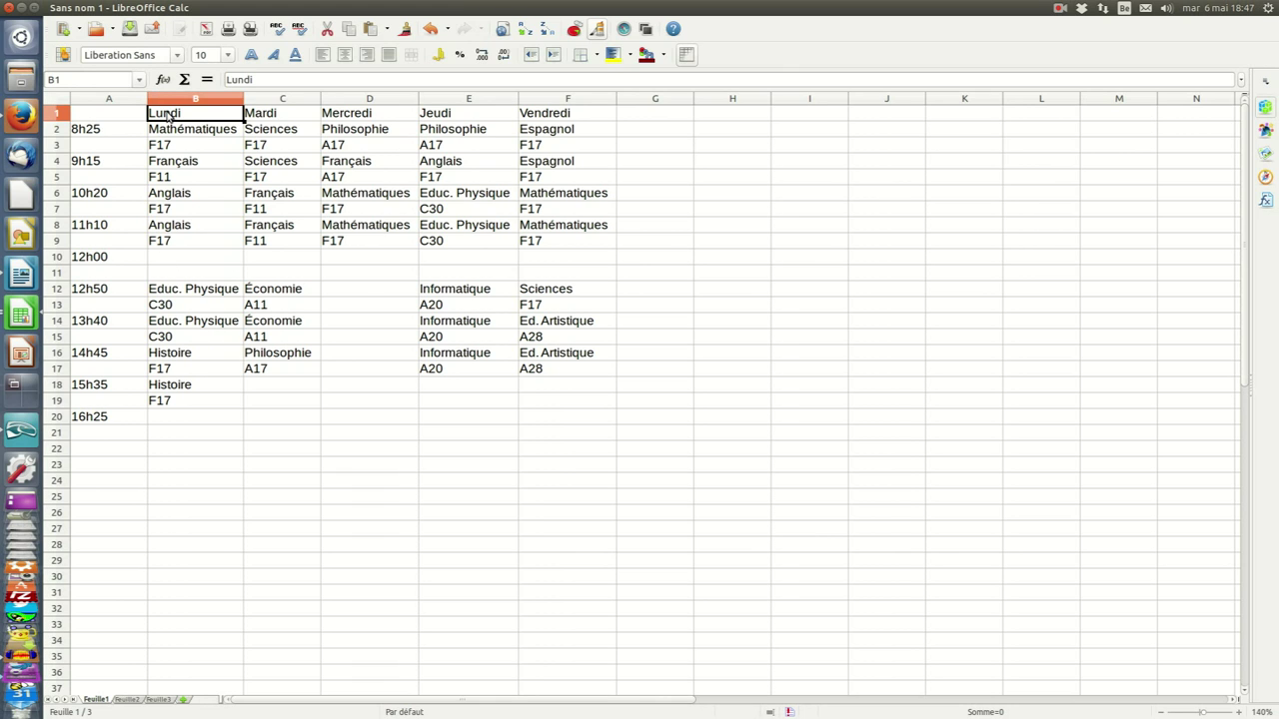
{"action": "left_click_drag", "start_coordinate": [170, 115], "coordinate": [535, 115]}
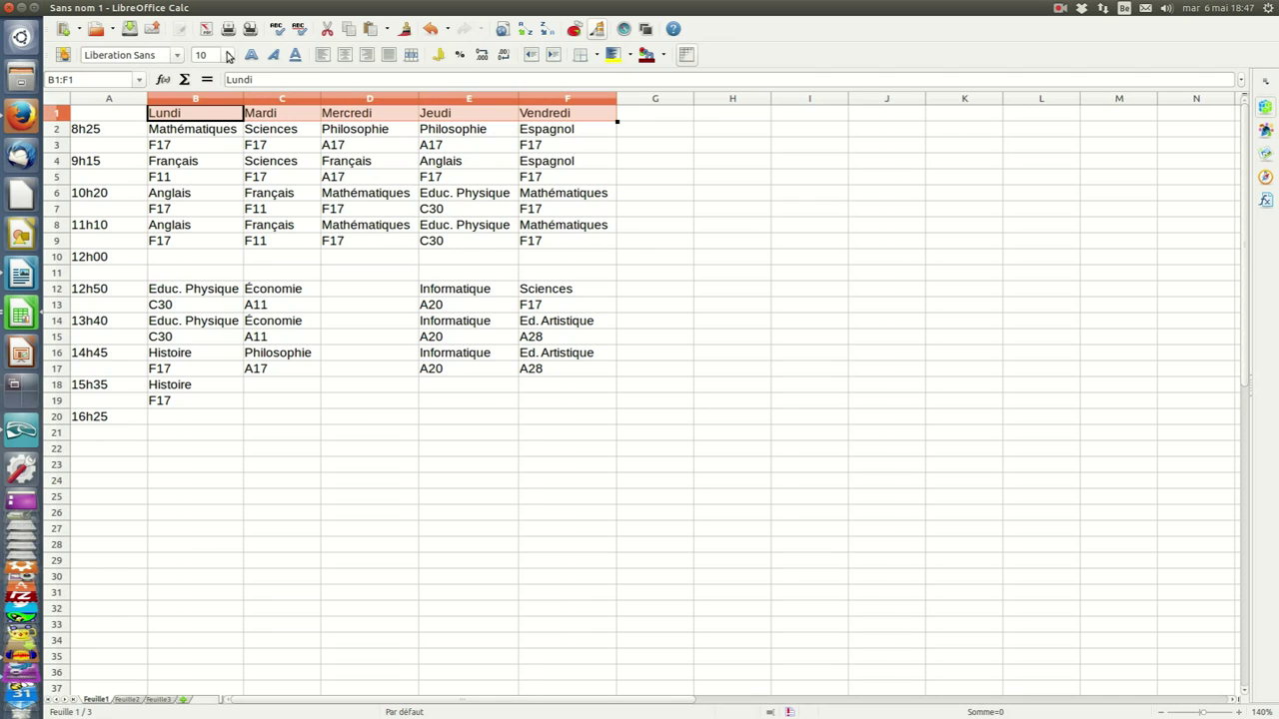
{"action": "left_click", "coordinate": [228, 55]}
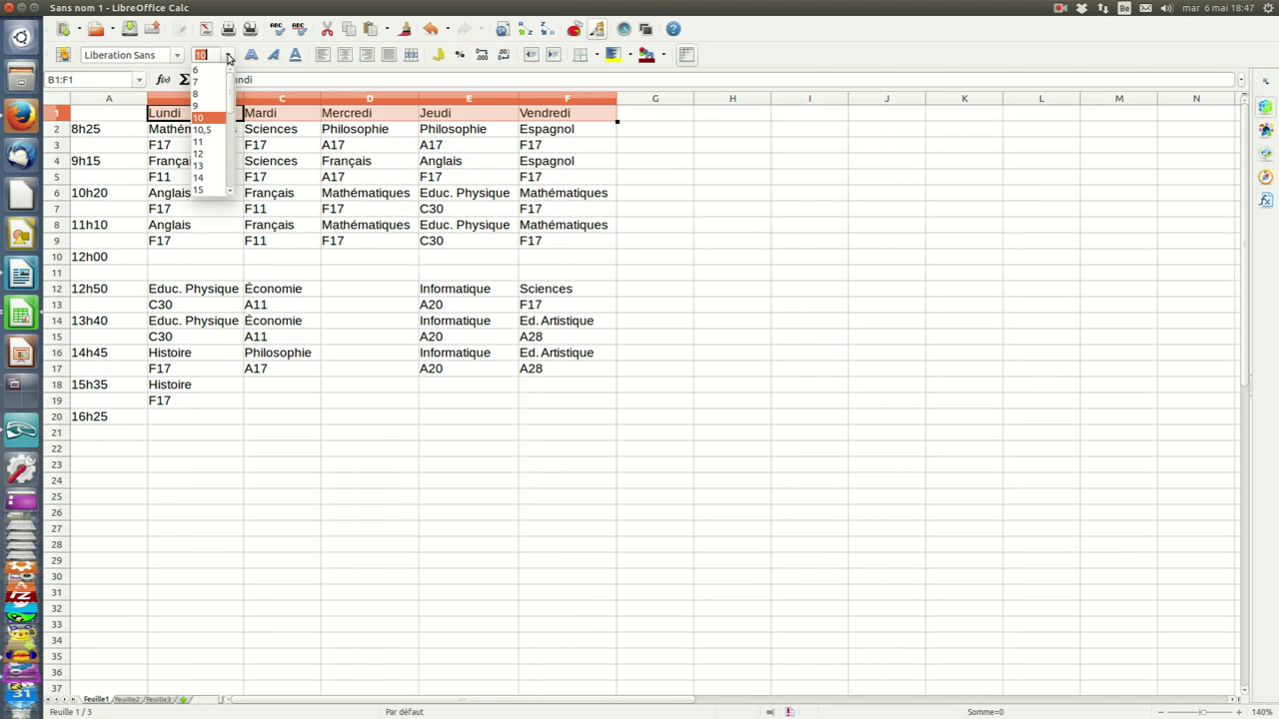
{"action": "left_click", "coordinate": [198, 178]}
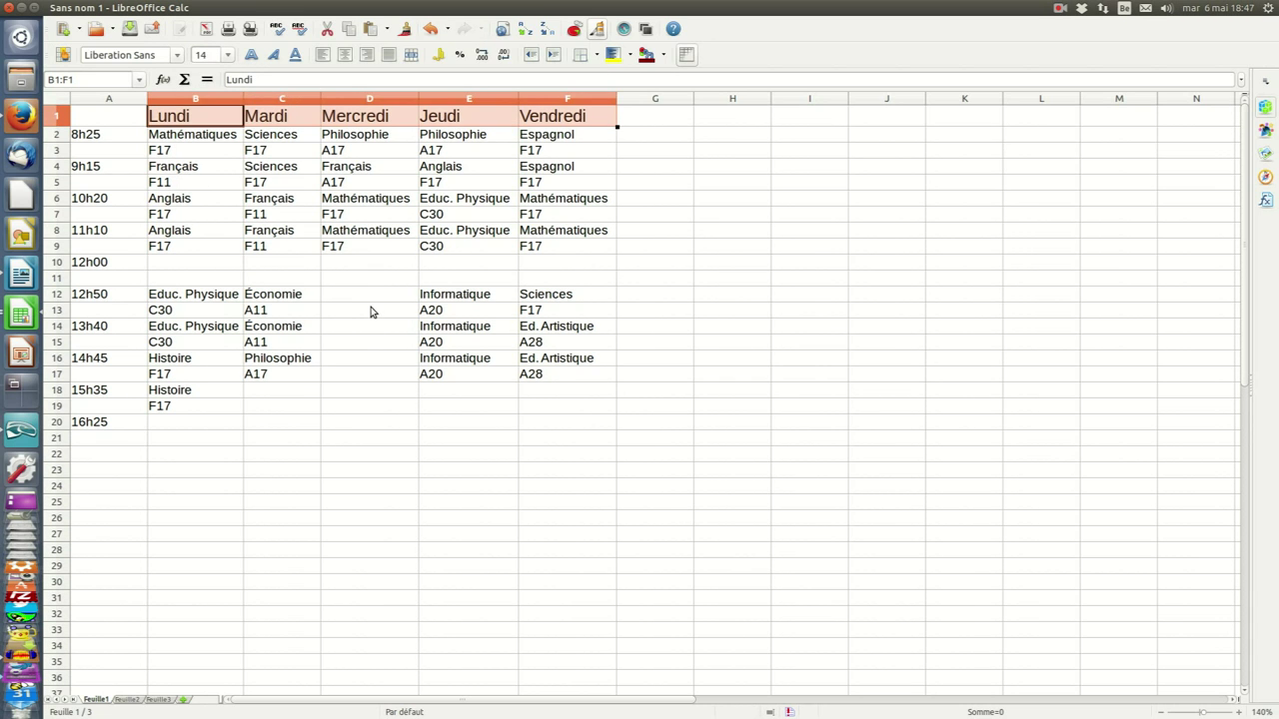
{"action": "left_click", "coordinate": [345, 56]}
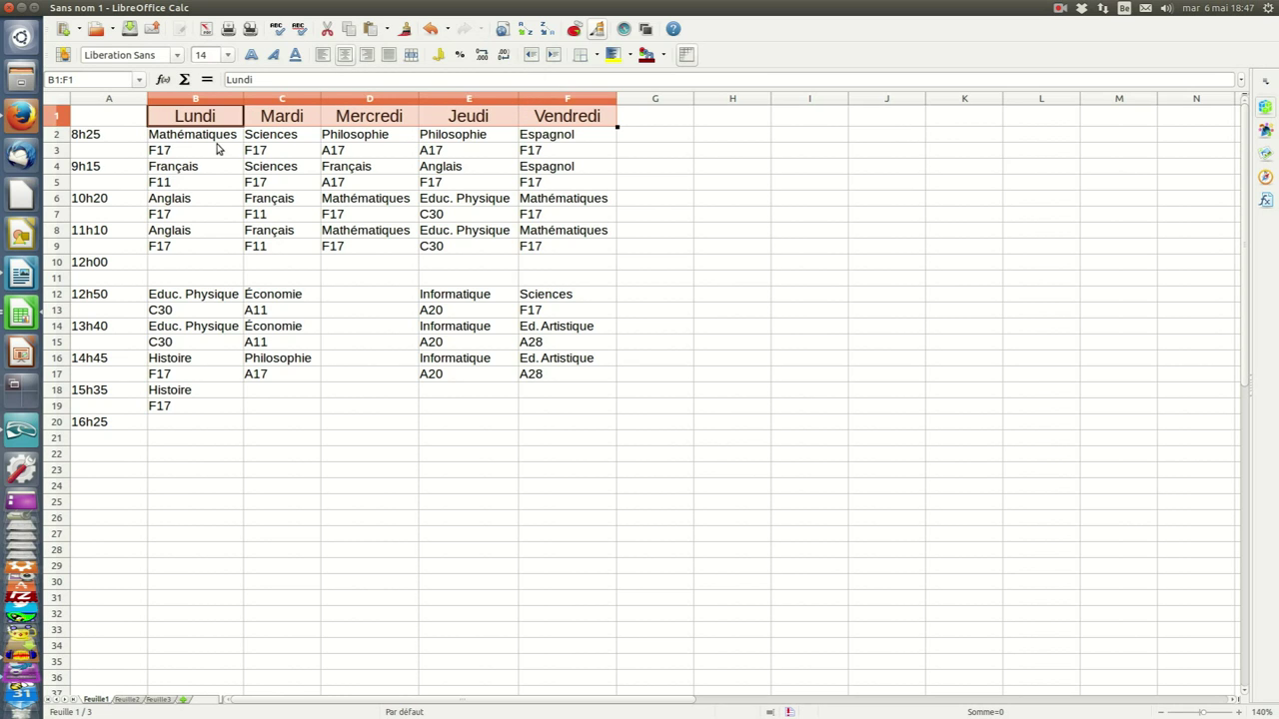
Format the times in A2:A20 with font size 14 and centre them horizontally
{"action": "left_click", "coordinate": [112, 137]}
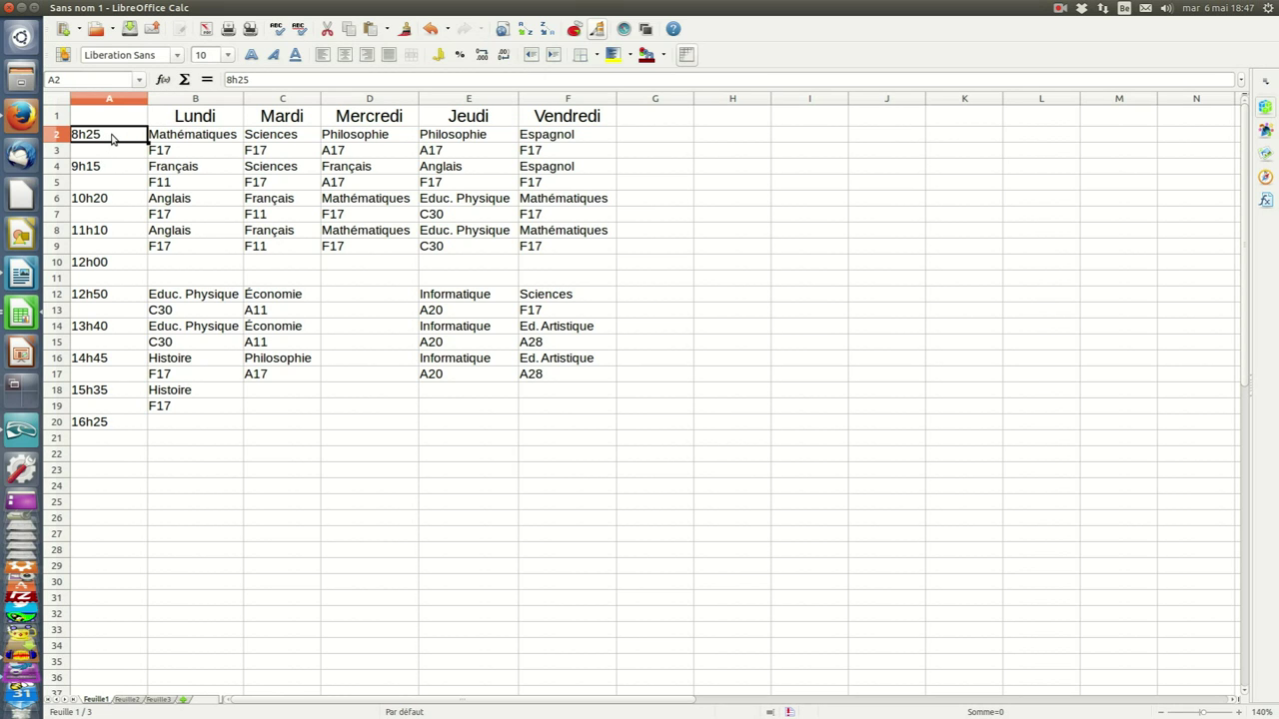
{"action": "left_click_drag", "start_coordinate": [113, 138], "coordinate": [117, 428]}
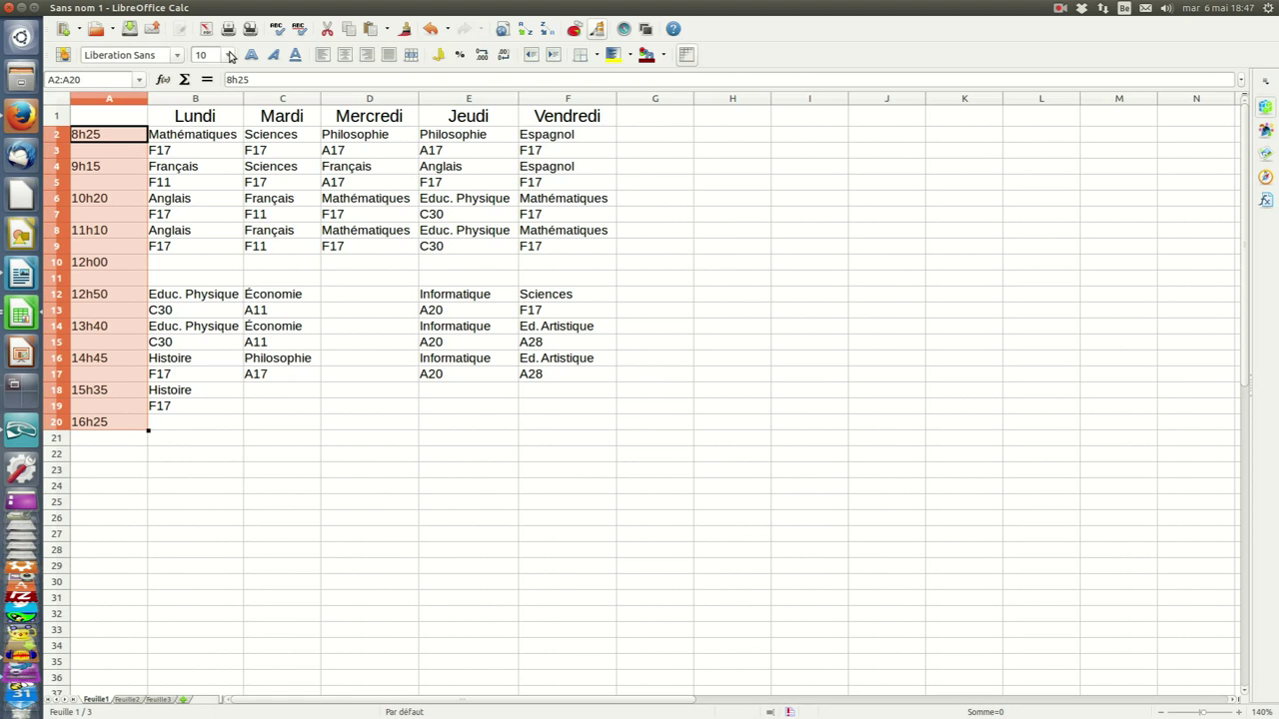
{"action": "left_click", "coordinate": [228, 55]}
{"action": "left_click", "coordinate": [207, 180]}
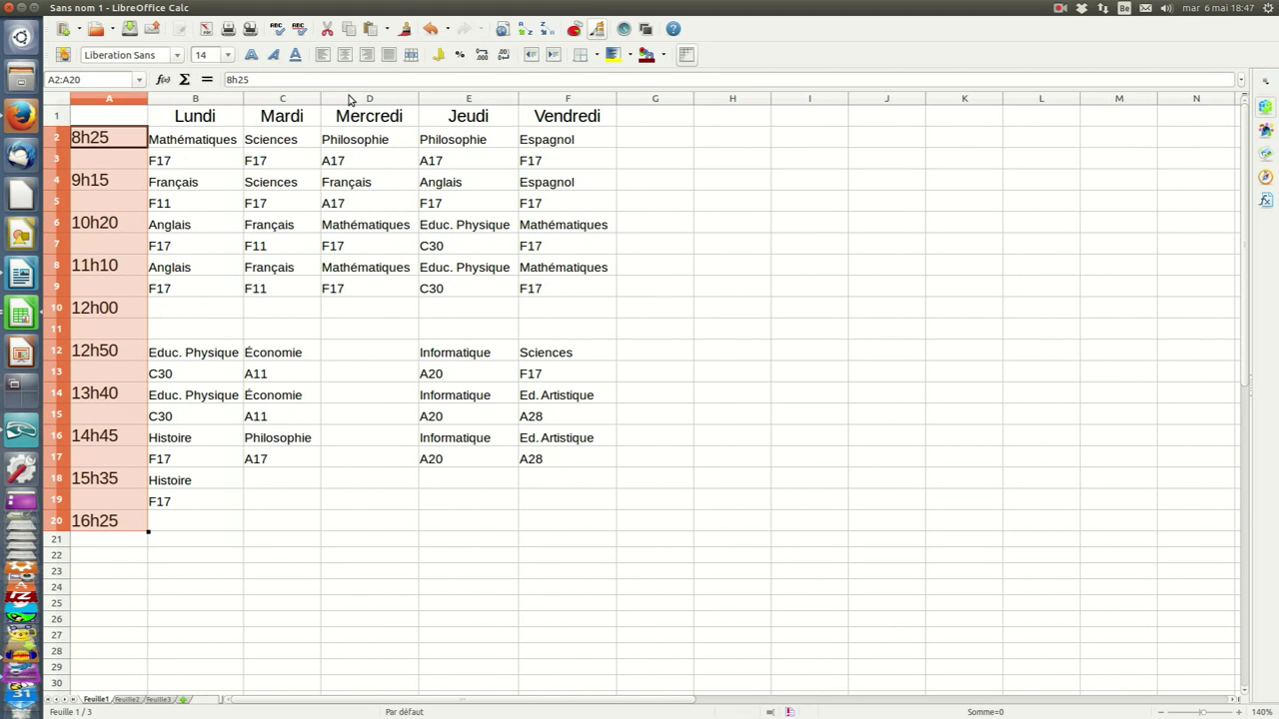
{"action": "left_click", "coordinate": [346, 55]}
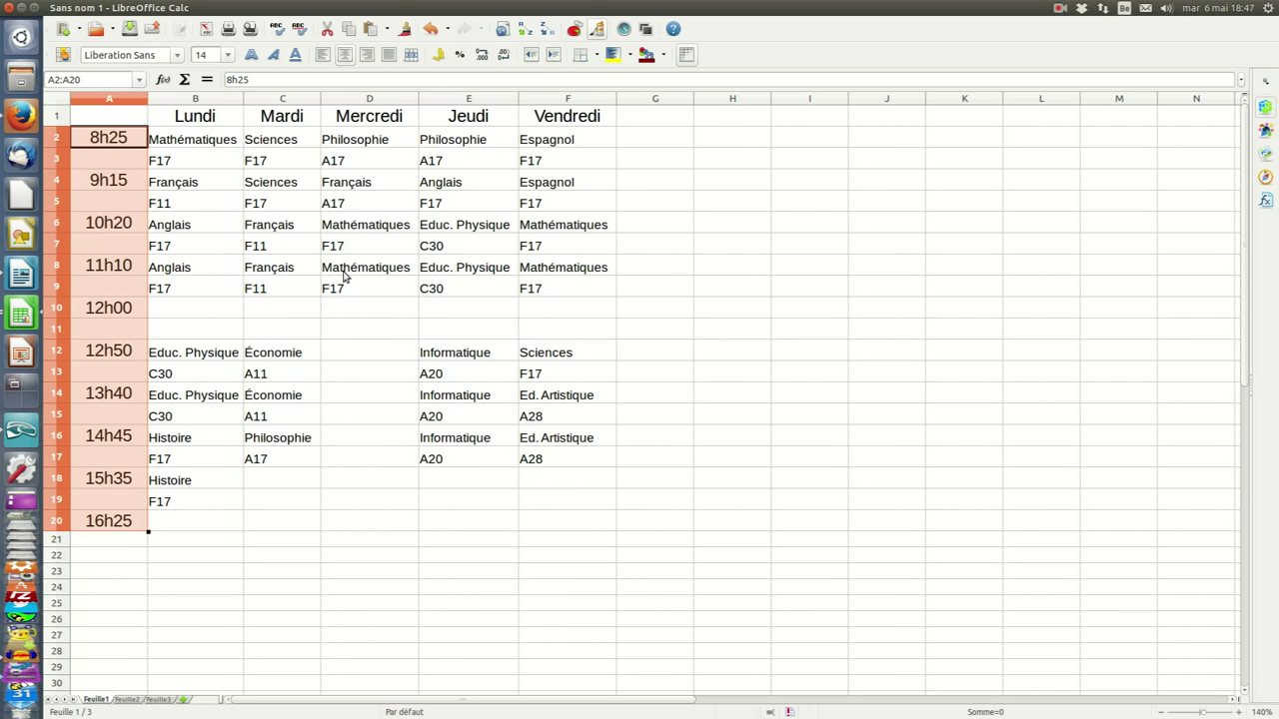
{"action": "left_click", "coordinate": [231, 307]}
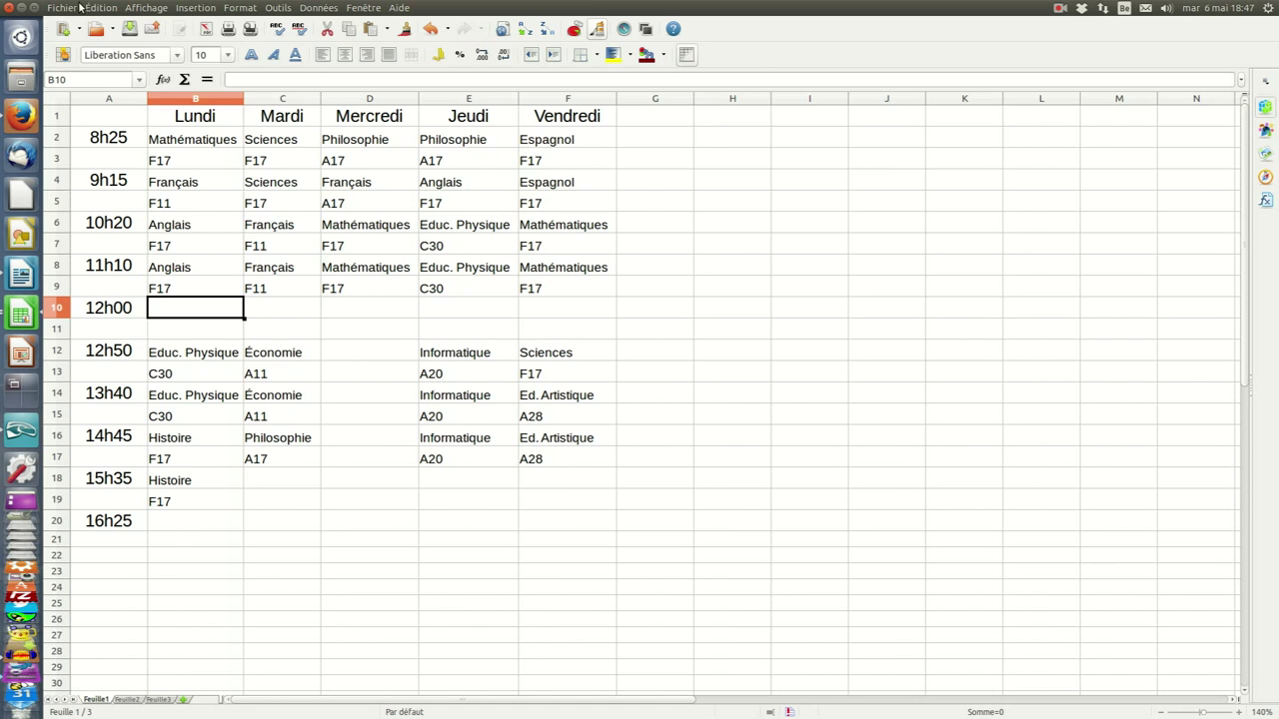
Check in the print preview how the timetable fits on the page, and return to the sheet
{"action": "left_click", "coordinate": [68, 10]}
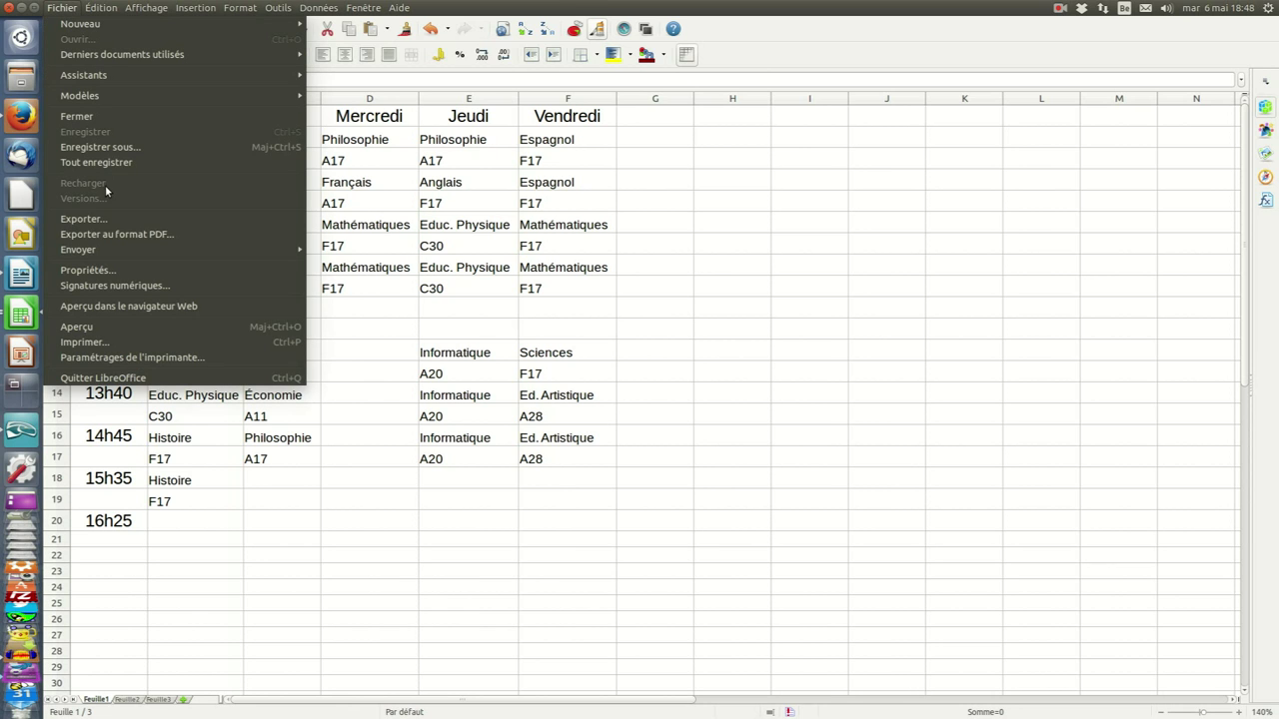
{"action": "left_click", "coordinate": [95, 330]}
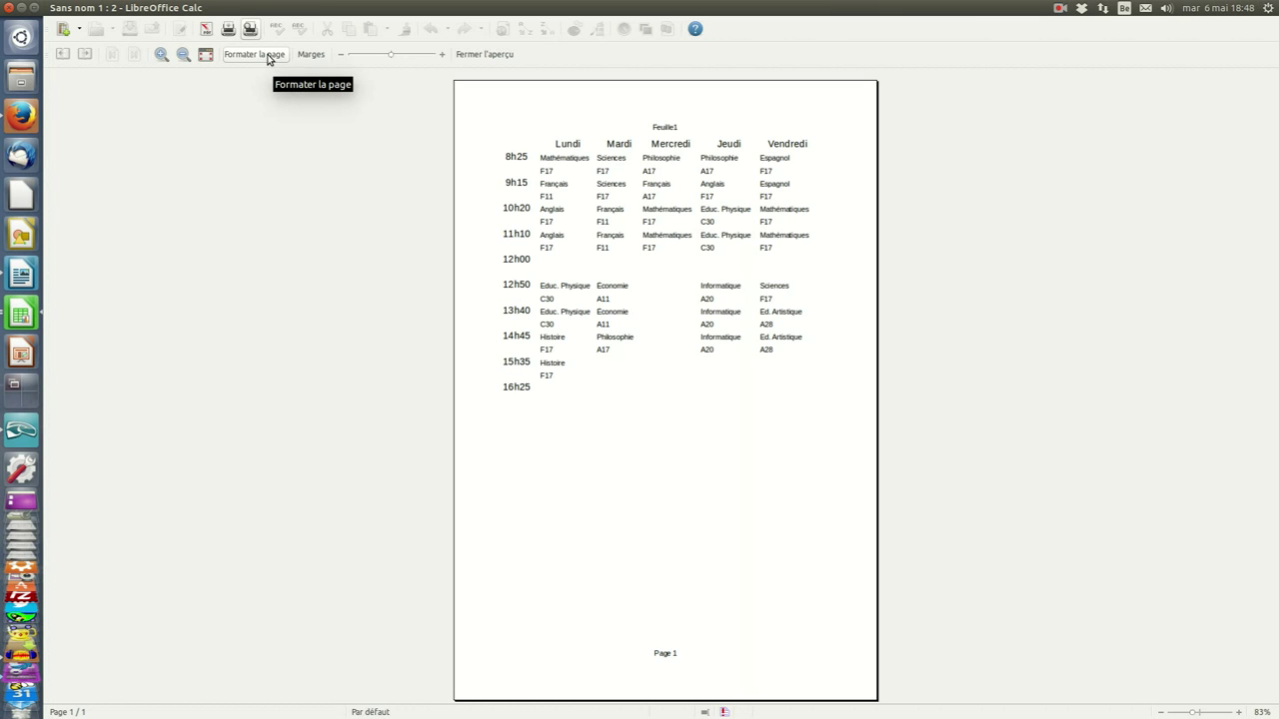
{"action": "left_click", "coordinate": [482, 54]}
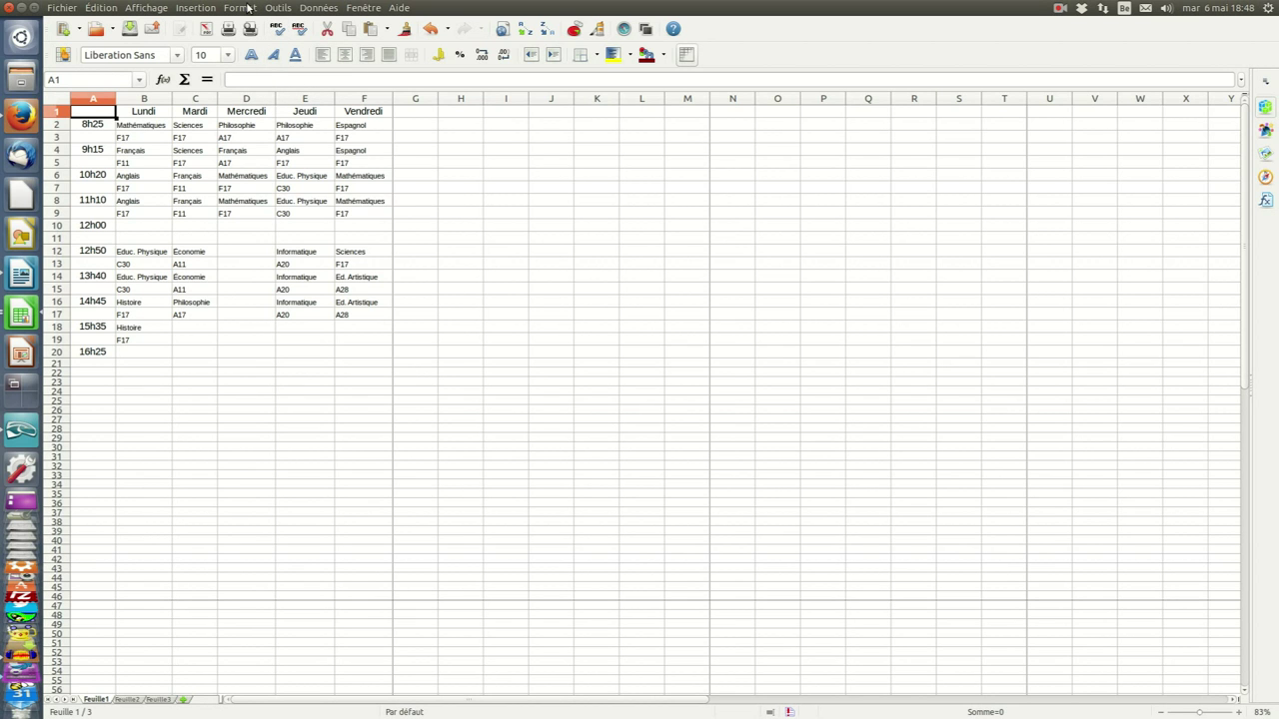
Change the page orientation of the sheet to landscape (Paysage)
{"action": "left_click", "coordinate": [249, 7]}
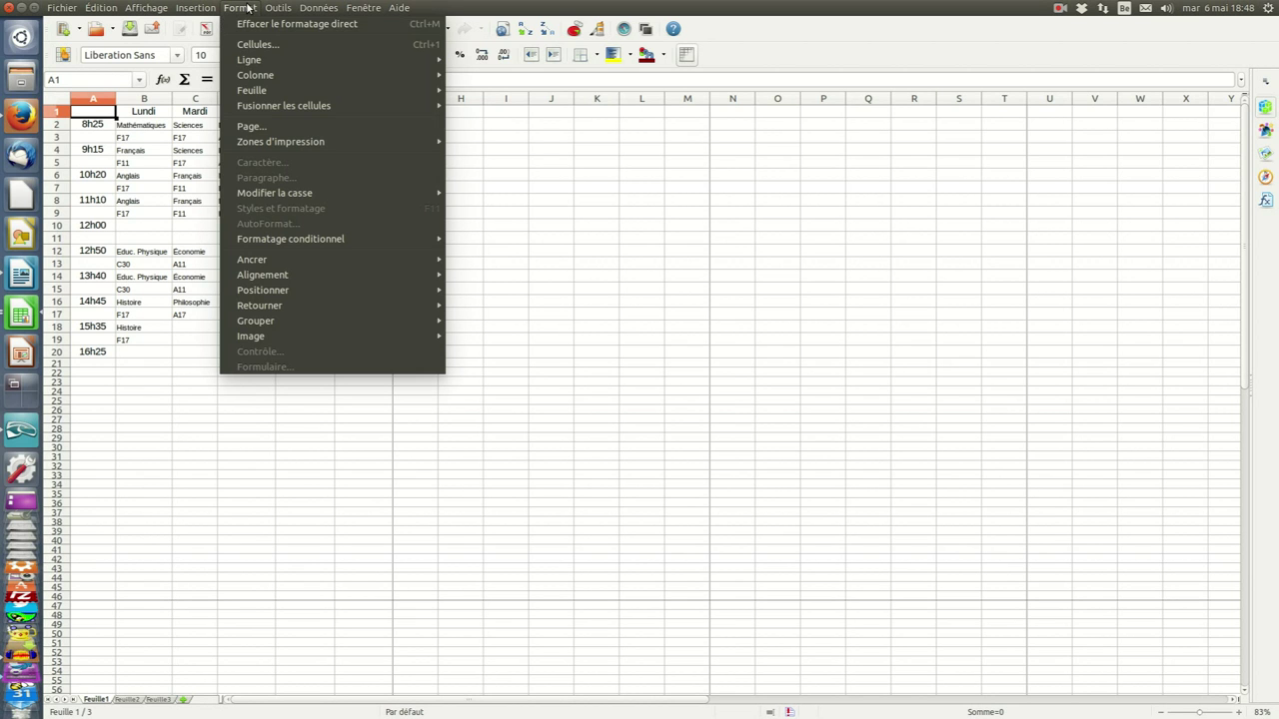
{"action": "left_click", "coordinate": [266, 130]}
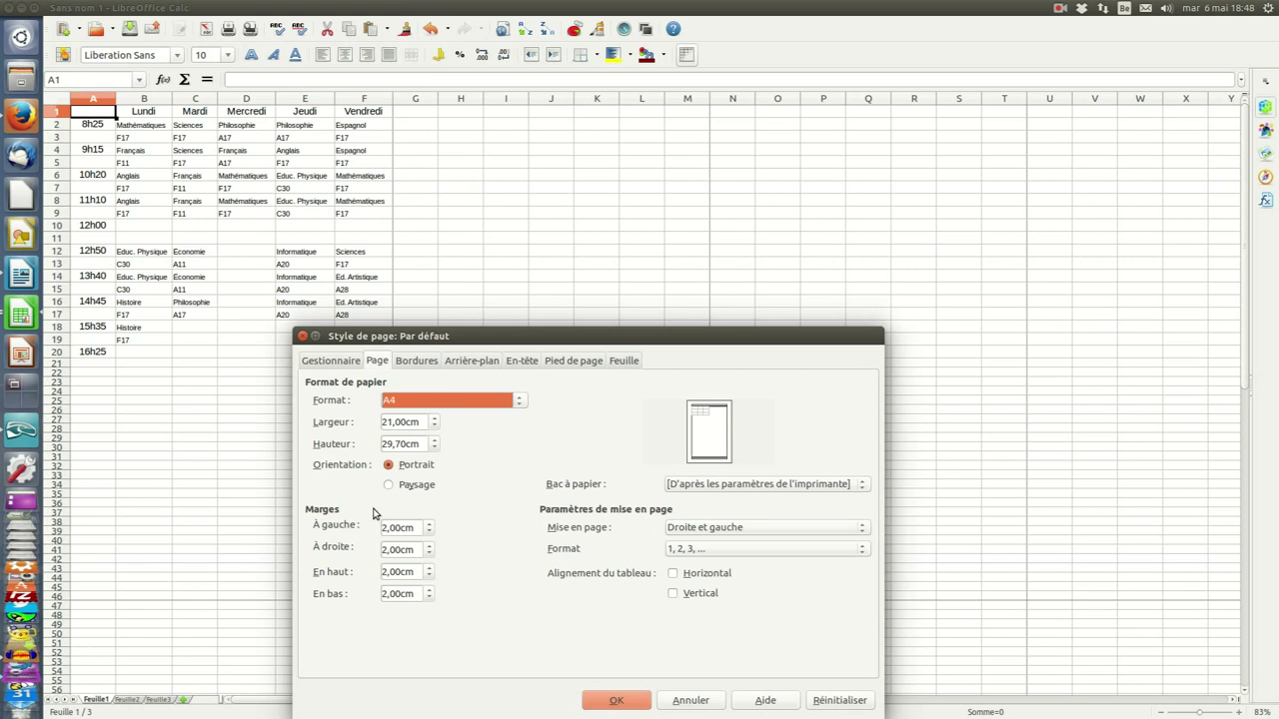
{"action": "left_click", "coordinate": [417, 487]}
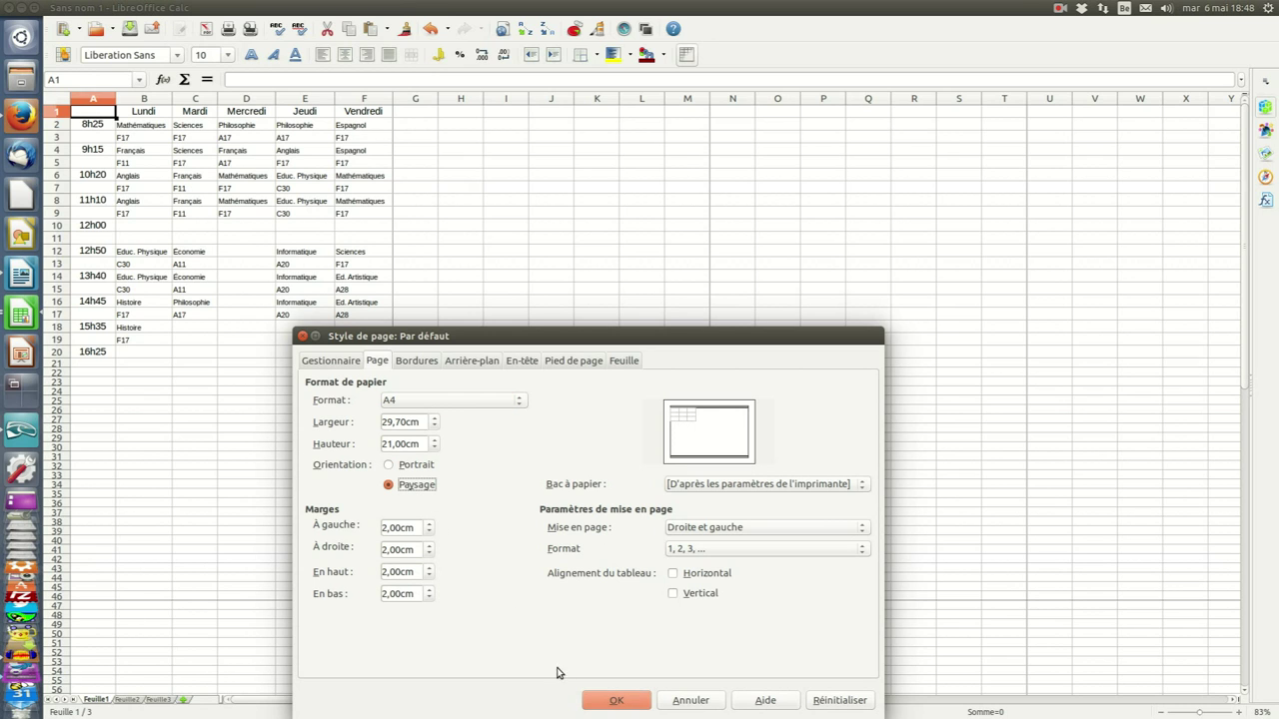
{"action": "left_click", "coordinate": [617, 701]}
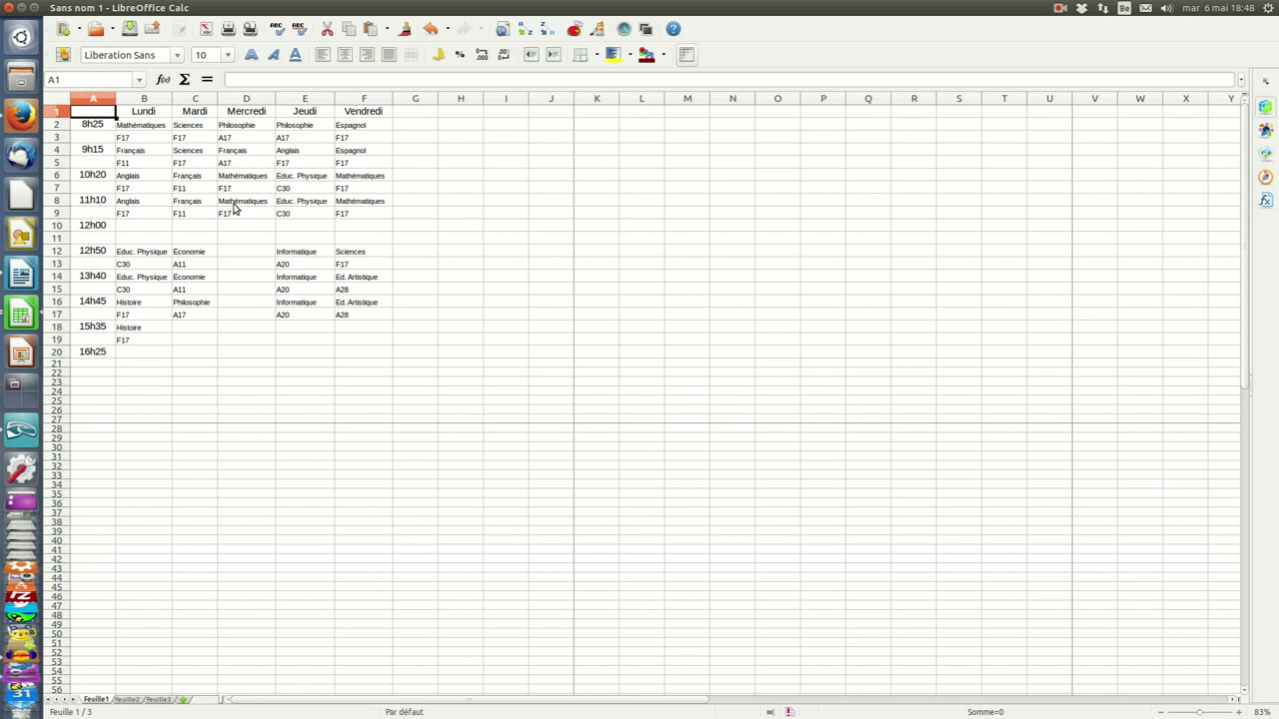
Set the width of the weekday columns B to F to 4 cm each
{"action": "left_click", "coordinate": [136, 100]}
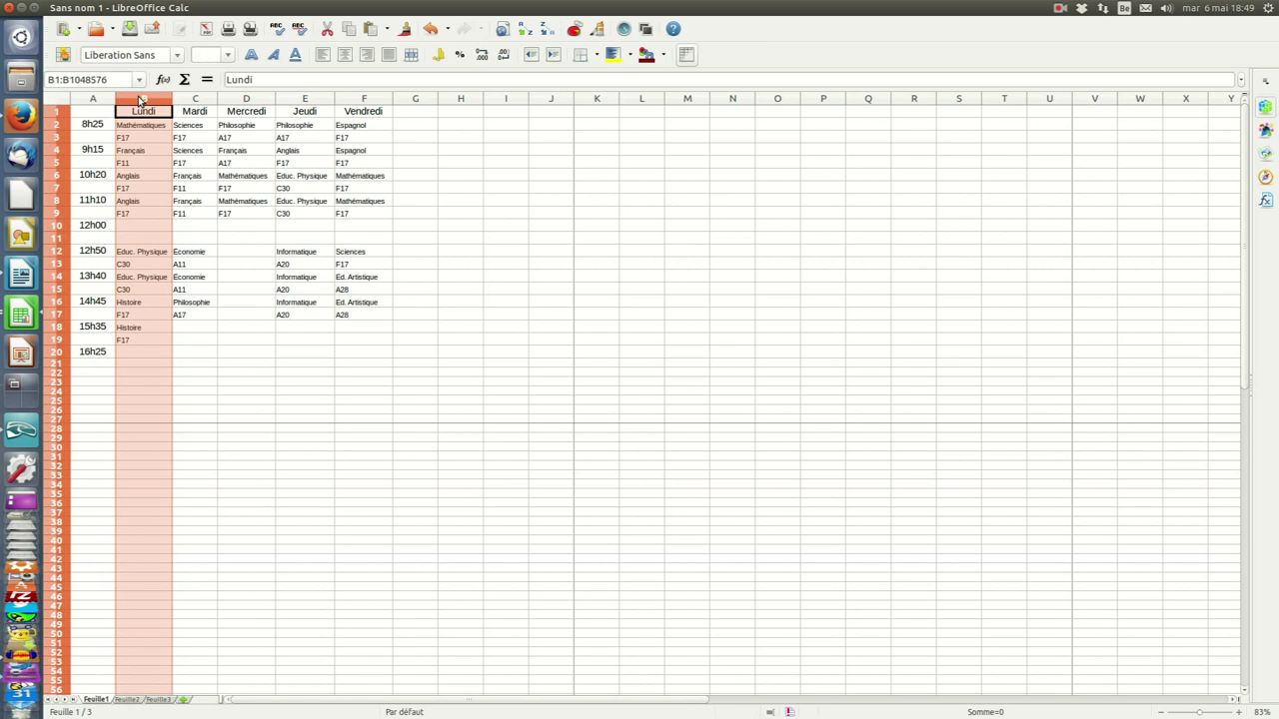
{"action": "left_click_drag", "start_coordinate": [161, 100], "coordinate": [355, 103]}
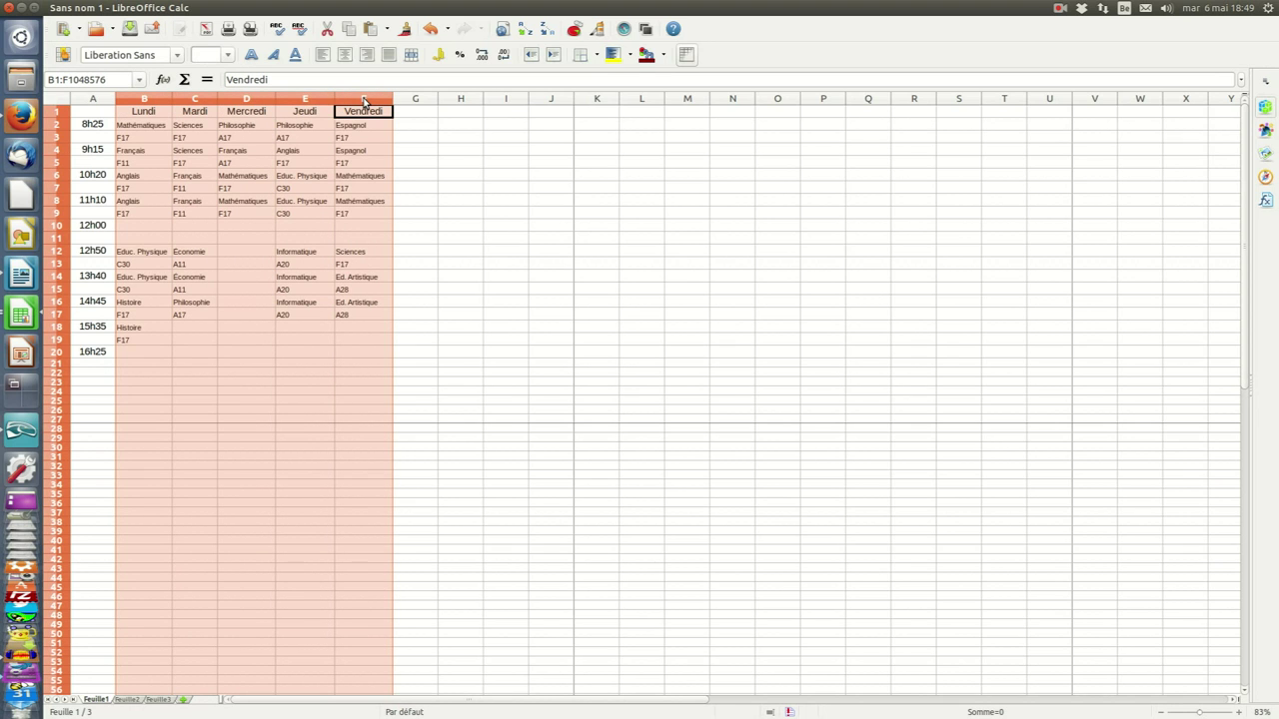
{"action": "mouse_move", "coordinate": [156, 7]}
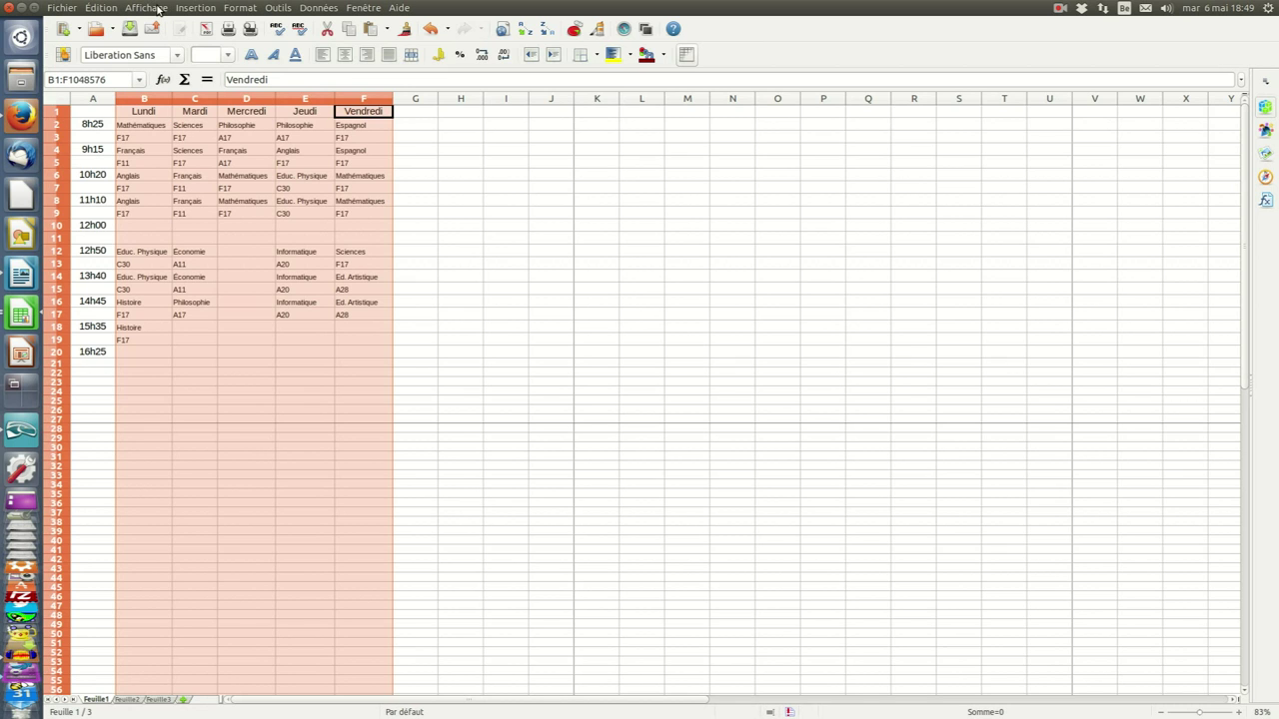
{"action": "left_click", "coordinate": [241, 8]}
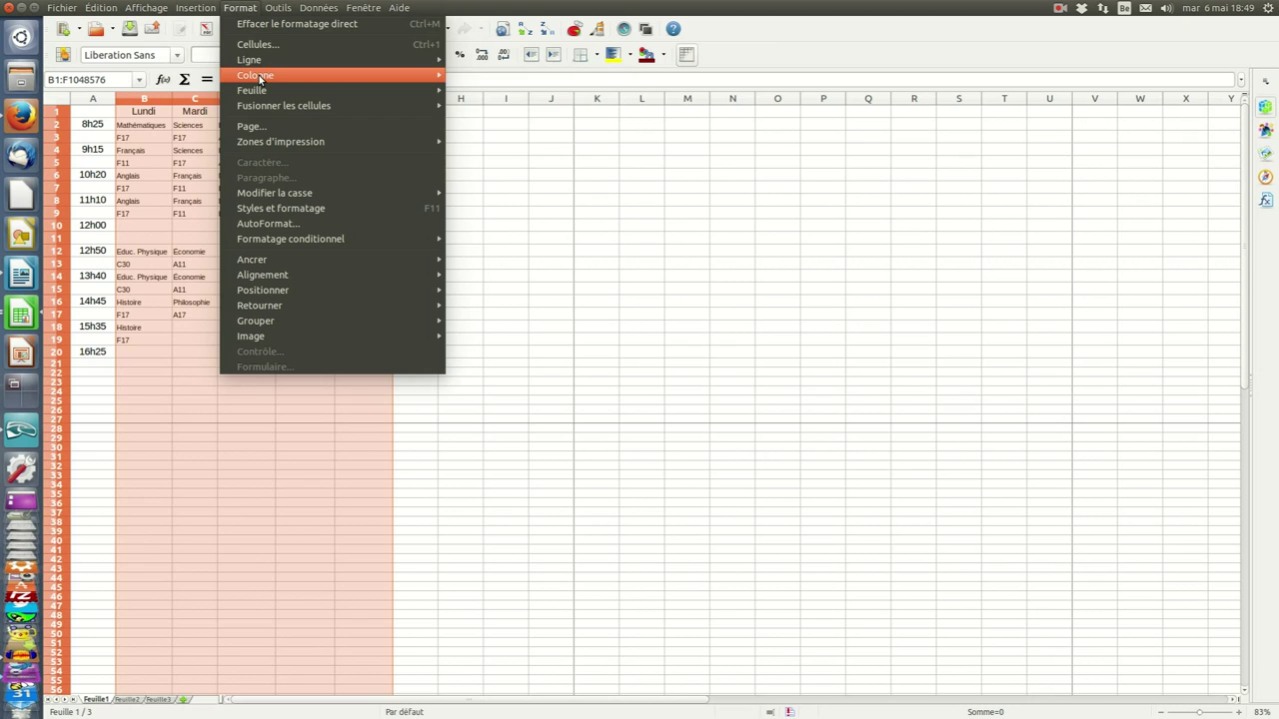
{"action": "mouse_move", "coordinate": [259, 78]}
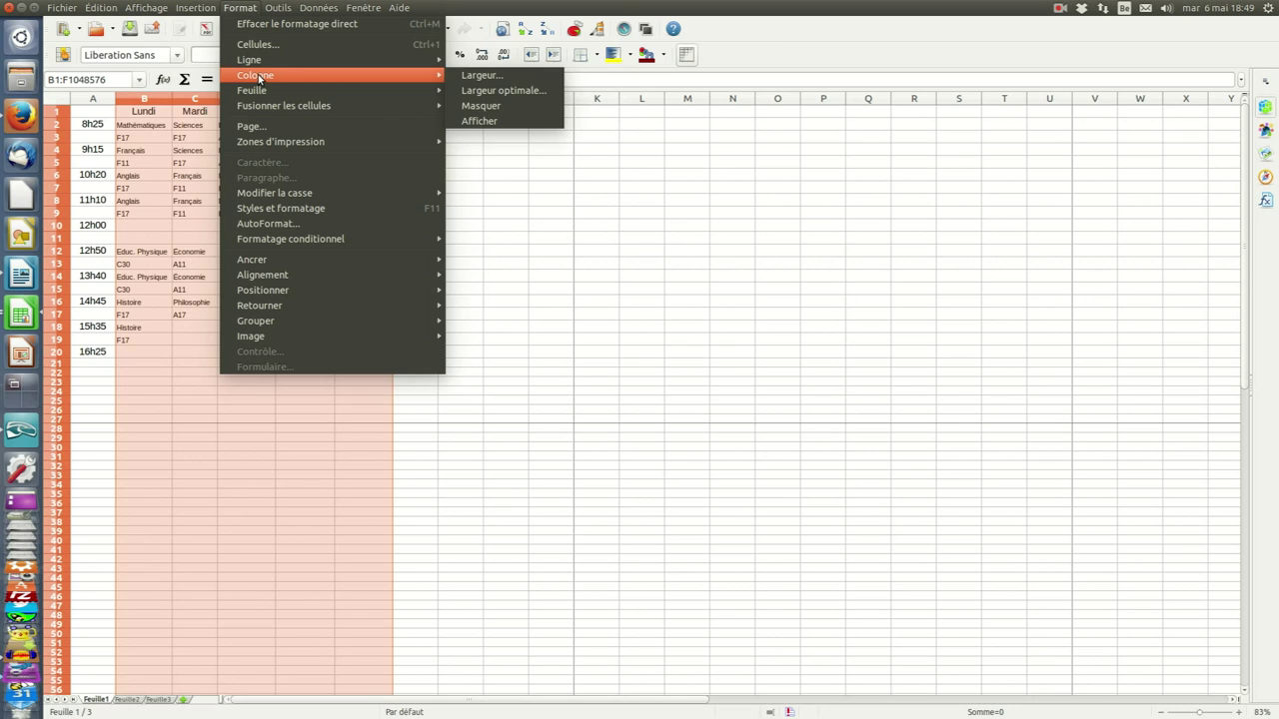
{"action": "left_click", "coordinate": [511, 79]}
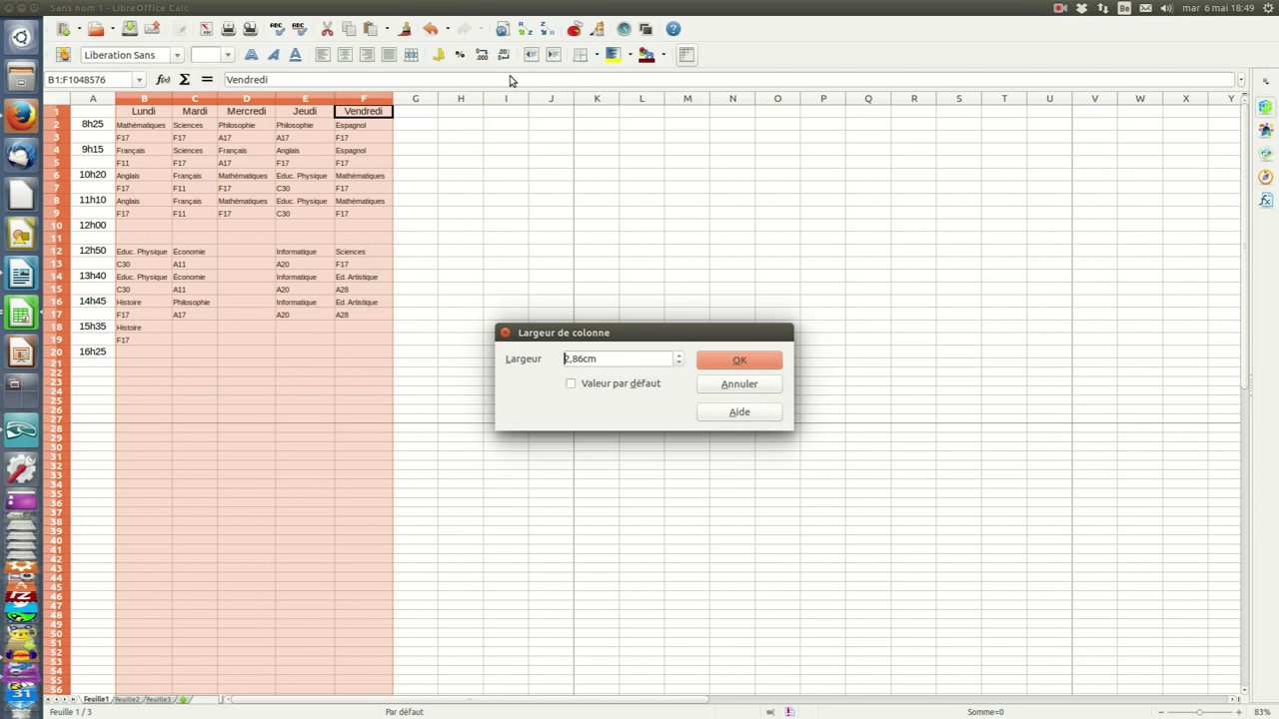
{"action": "left_click_drag", "start_coordinate": [599, 359], "coordinate": [504, 359]}
{"action": "type", "text": "4"}
{"action": "left_click", "coordinate": [733, 360]}
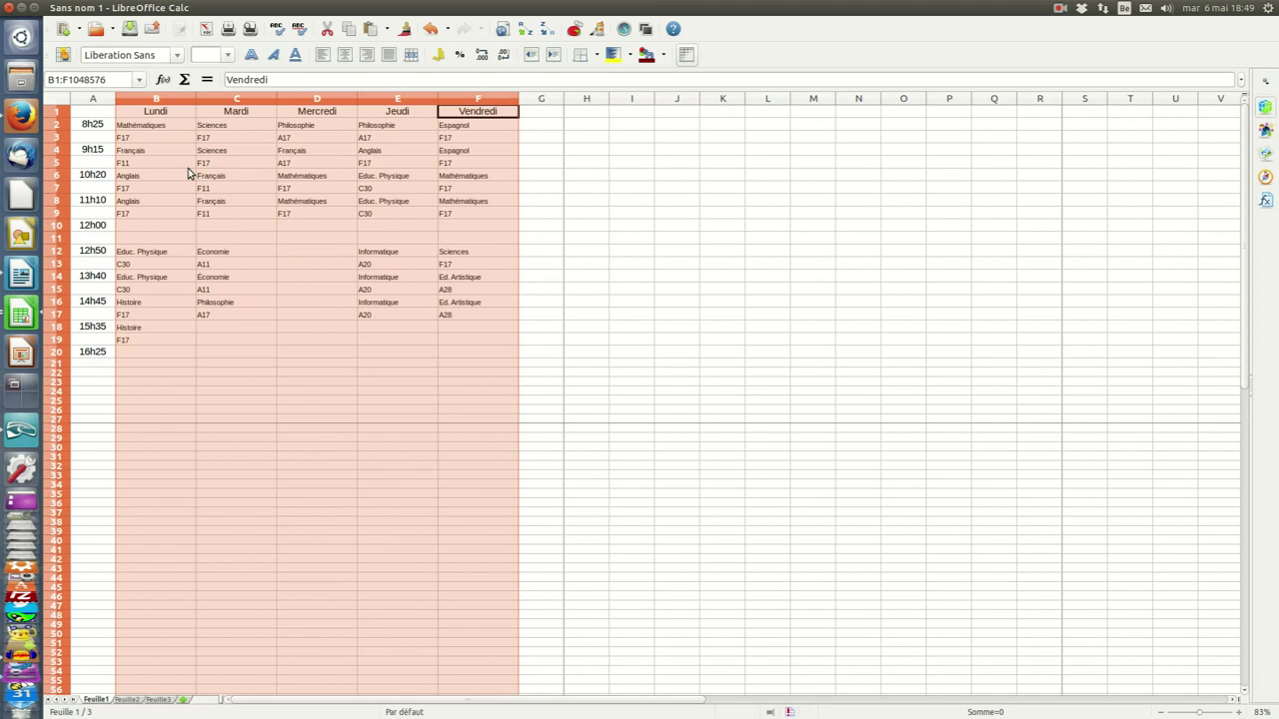
{"action": "left_click", "coordinate": [96, 114]}
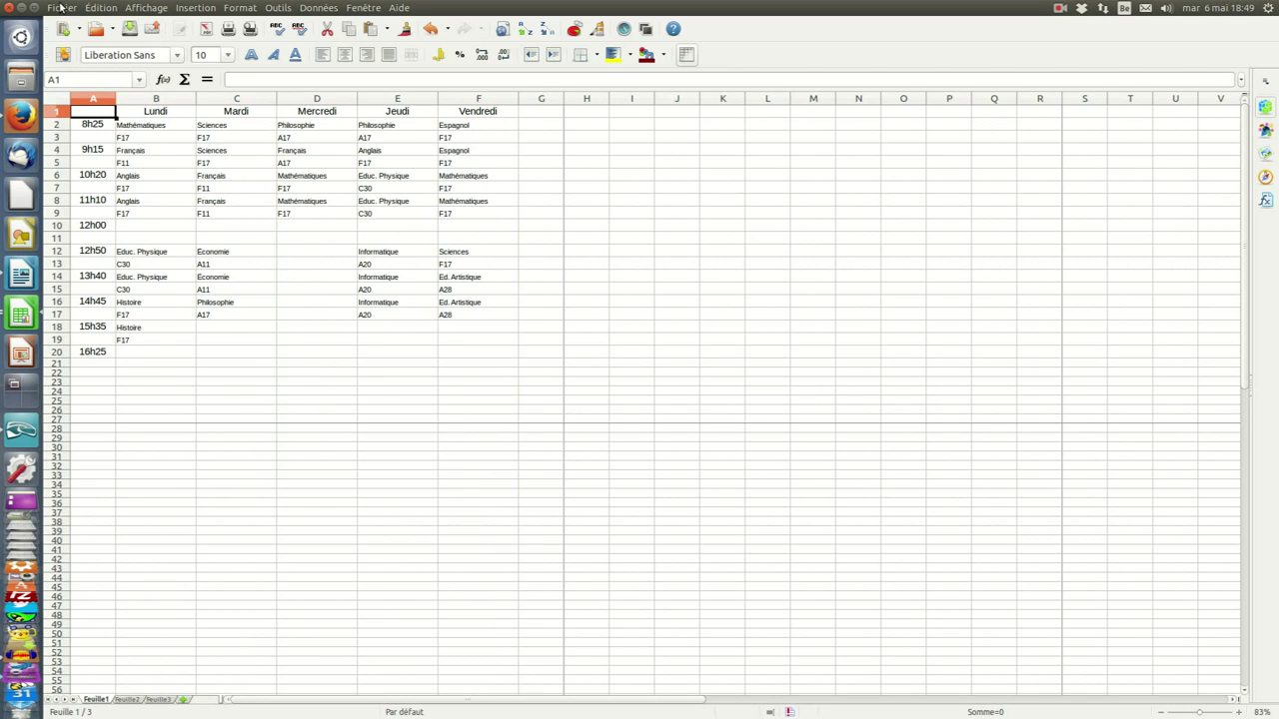
Review the widened landscape timetable in the print preview and close the preview
{"action": "left_click", "coordinate": [60, 7]}
{"action": "left_click", "coordinate": [83, 331]}
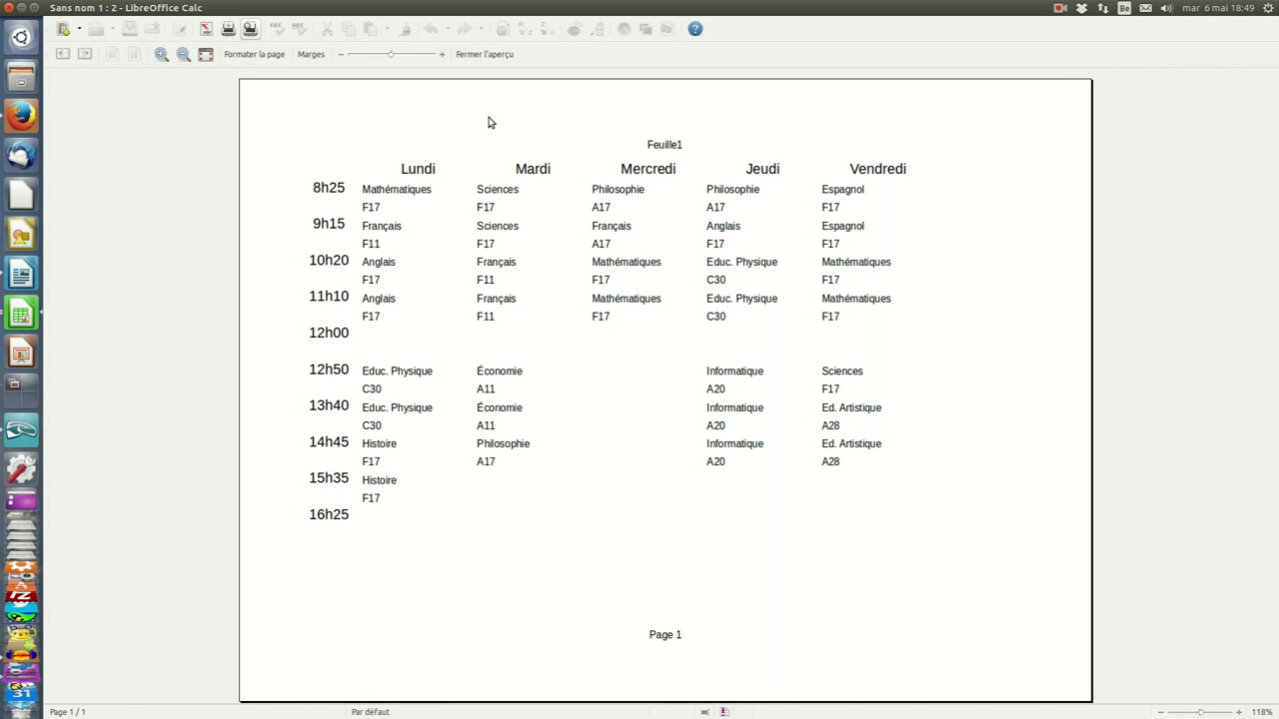
{"action": "left_click", "coordinate": [476, 57]}
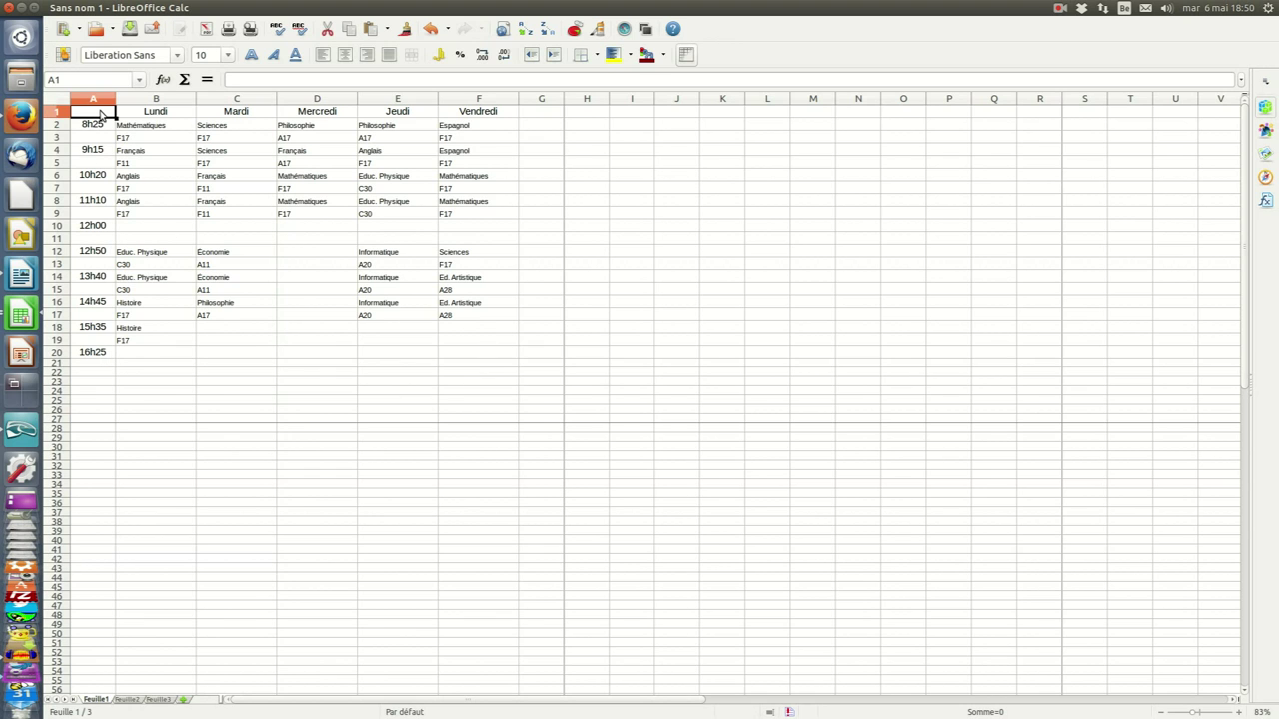
Apply borders around and between all cells of the timetable range A1:F21
{"action": "left_click_drag", "start_coordinate": [100, 116], "coordinate": [487, 365]}
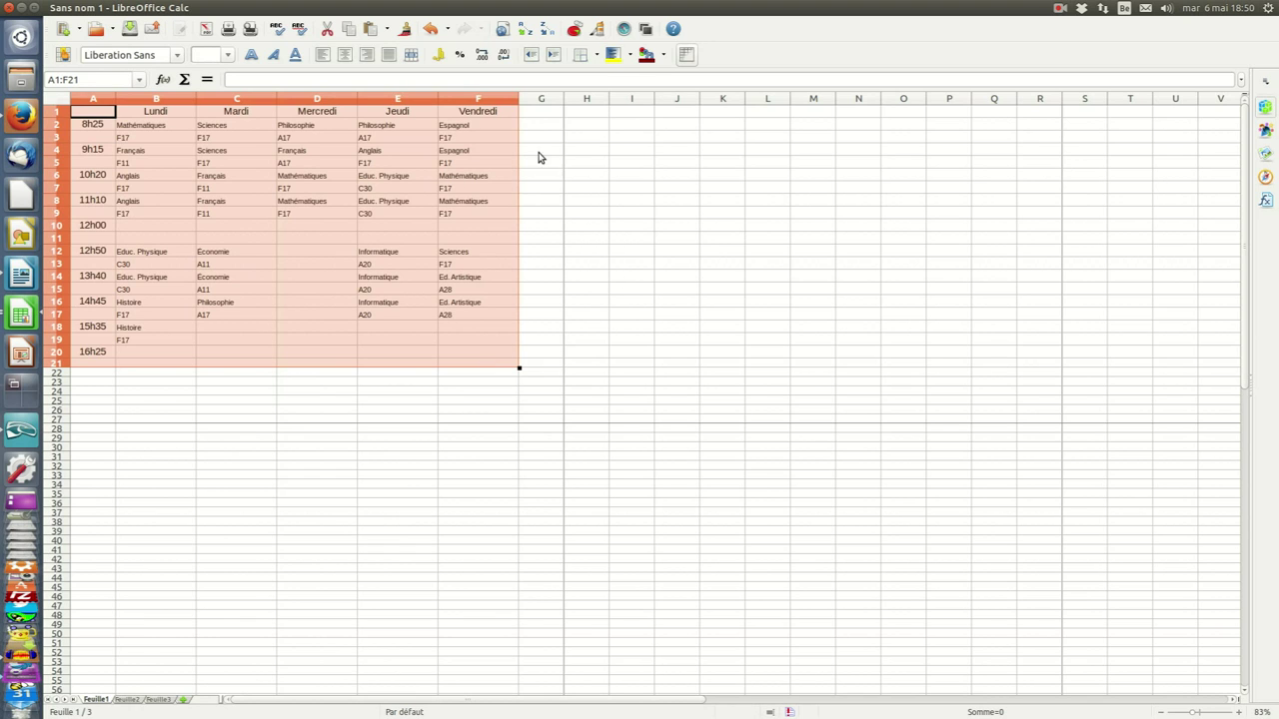
{"action": "left_click", "coordinate": [596, 57]}
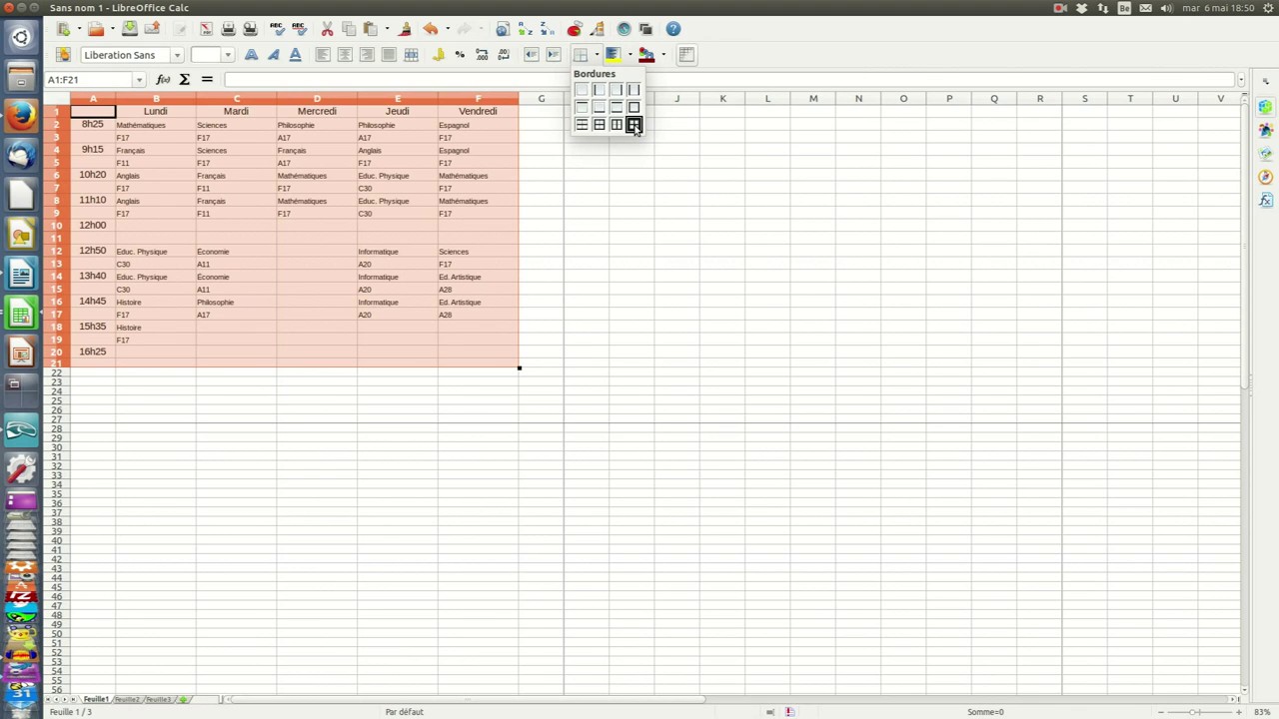
{"action": "left_click", "coordinate": [634, 125]}
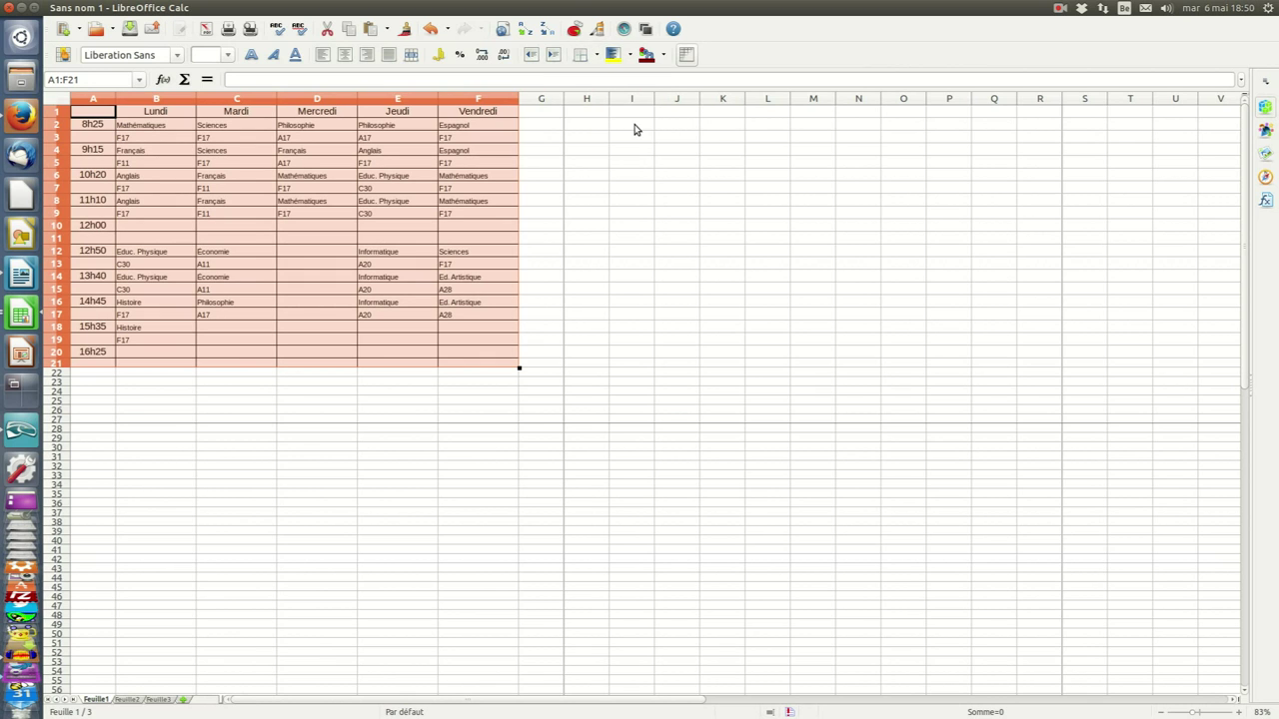
{"action": "left_click", "coordinate": [218, 291]}
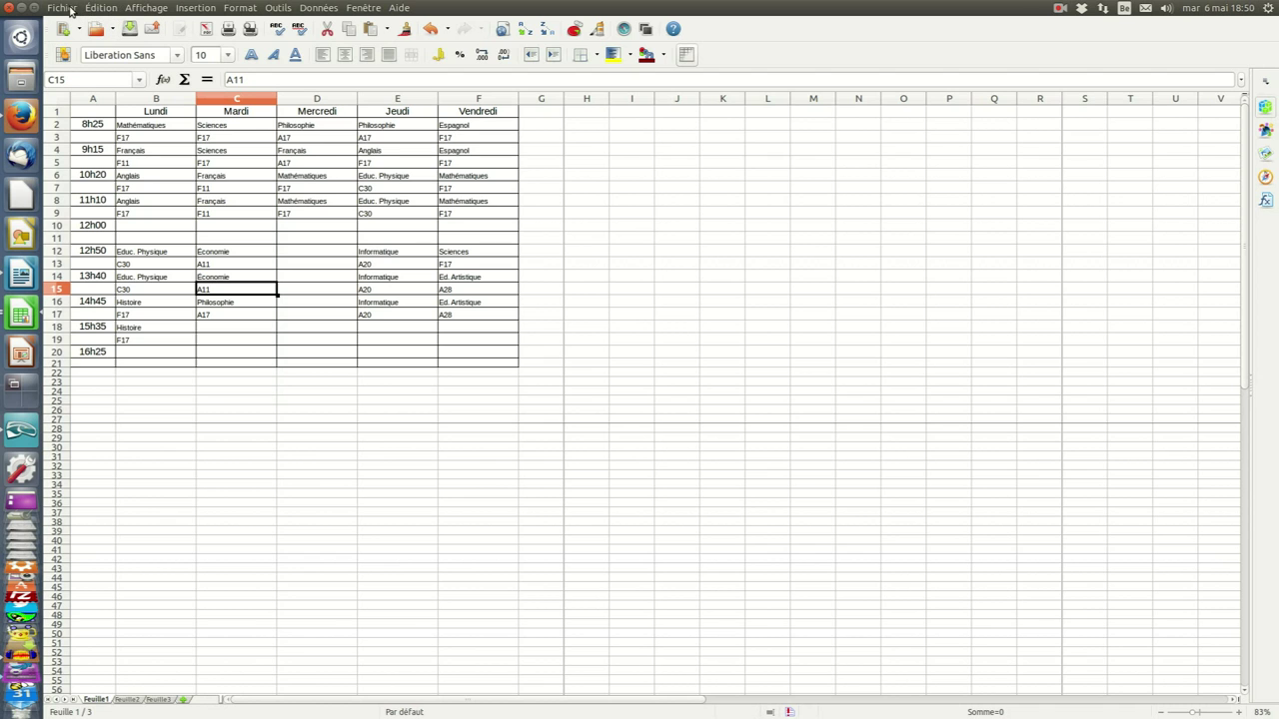
Check the bordered timetable in the print preview and return to the sheet
{"action": "left_click", "coordinate": [62, 8]}
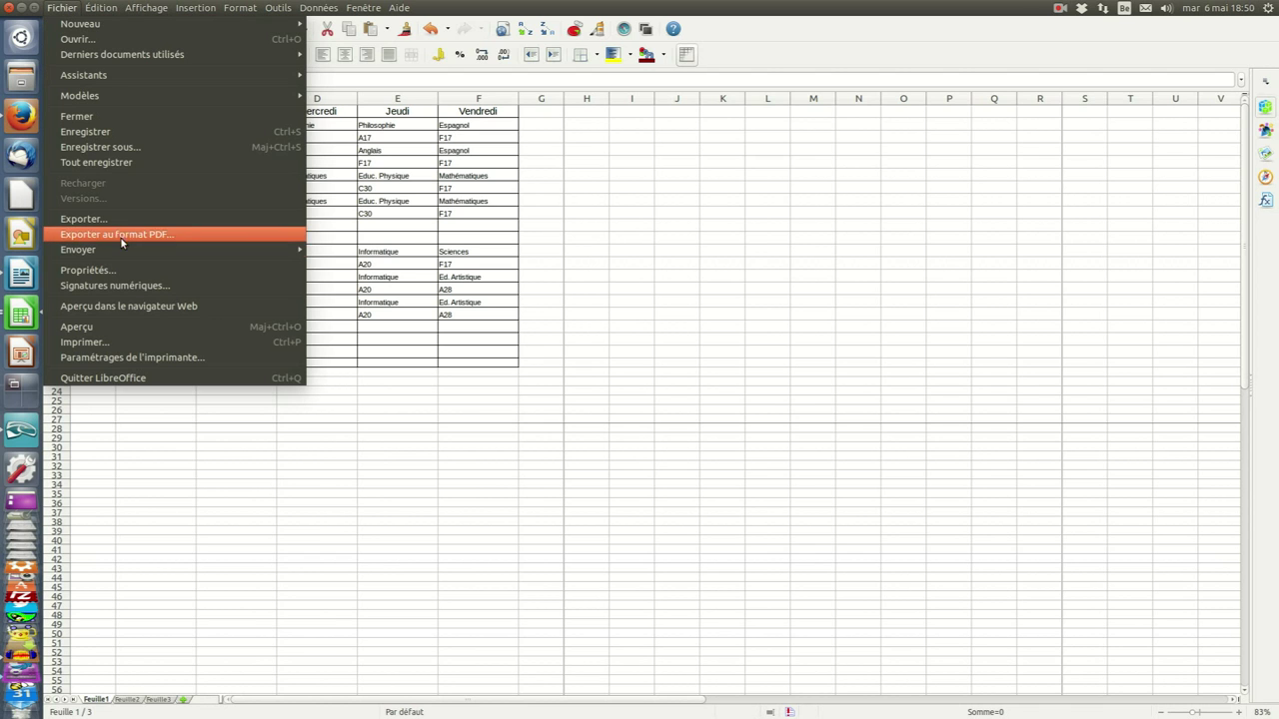
{"action": "left_click", "coordinate": [122, 327]}
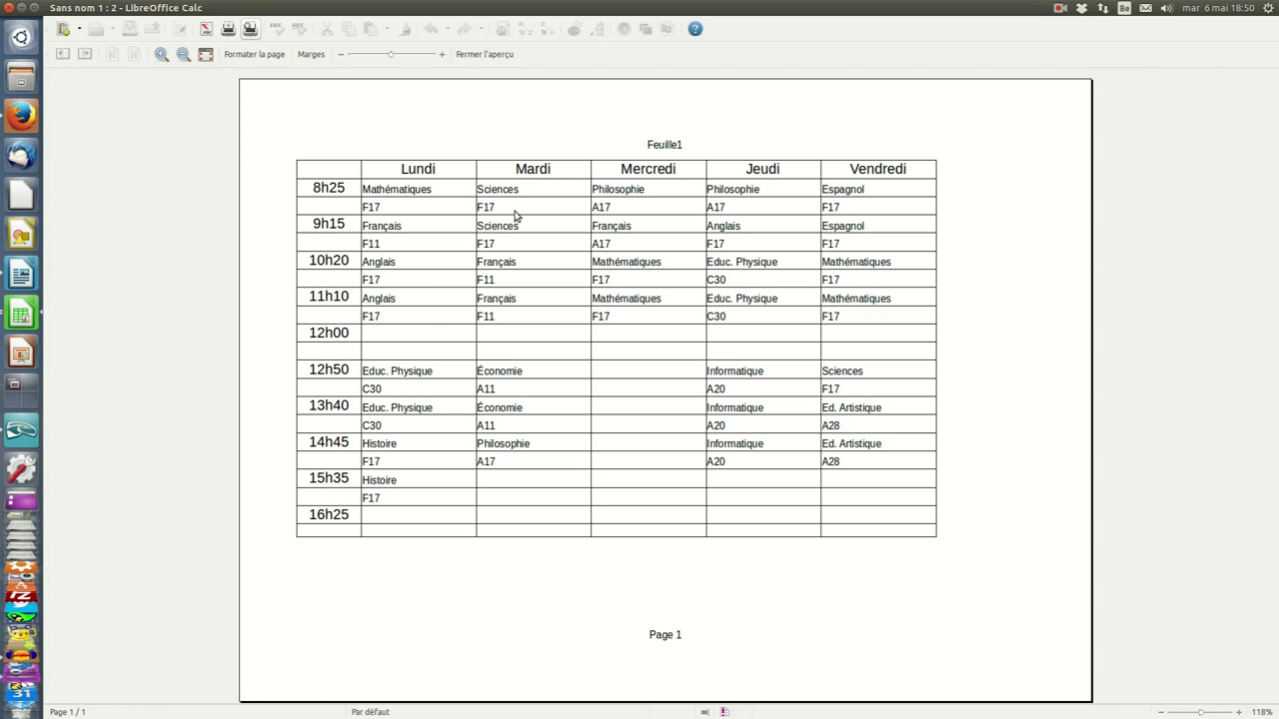
{"action": "left_click", "coordinate": [480, 55]}
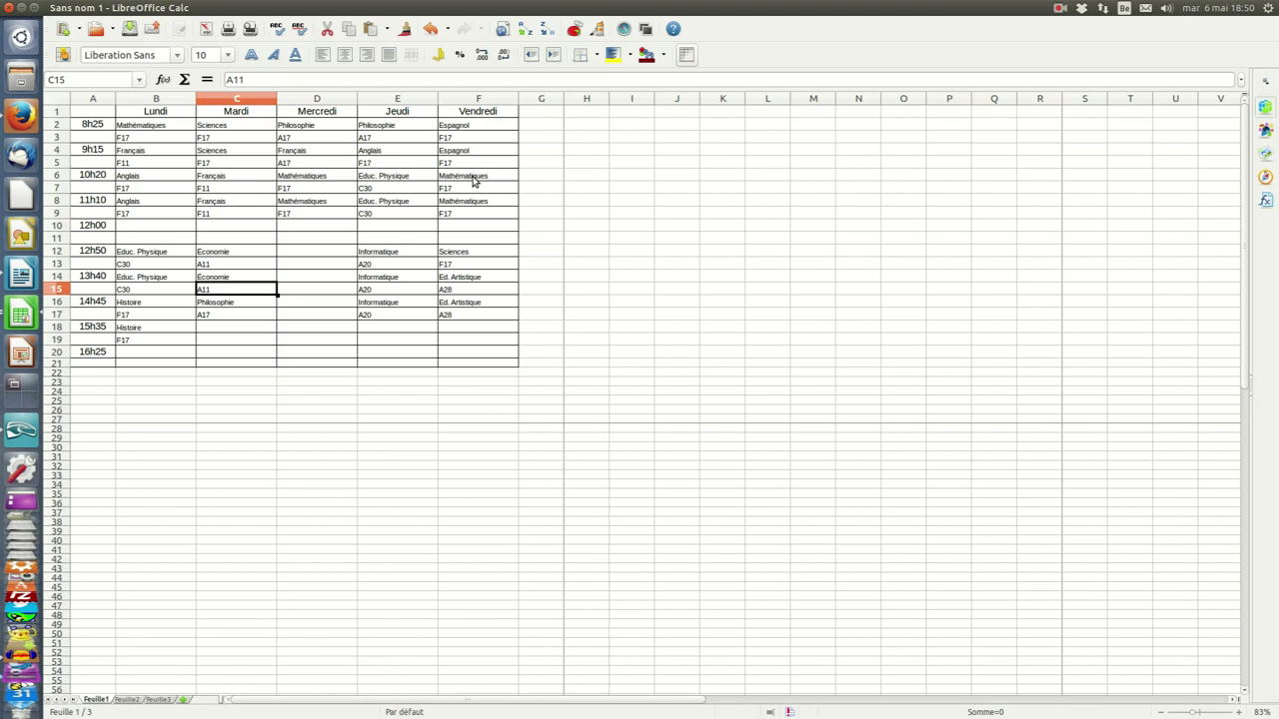
Insert one empty row above the 10h20 row and another above the 14h45 row
{"action": "left_click", "coordinate": [58, 176]}
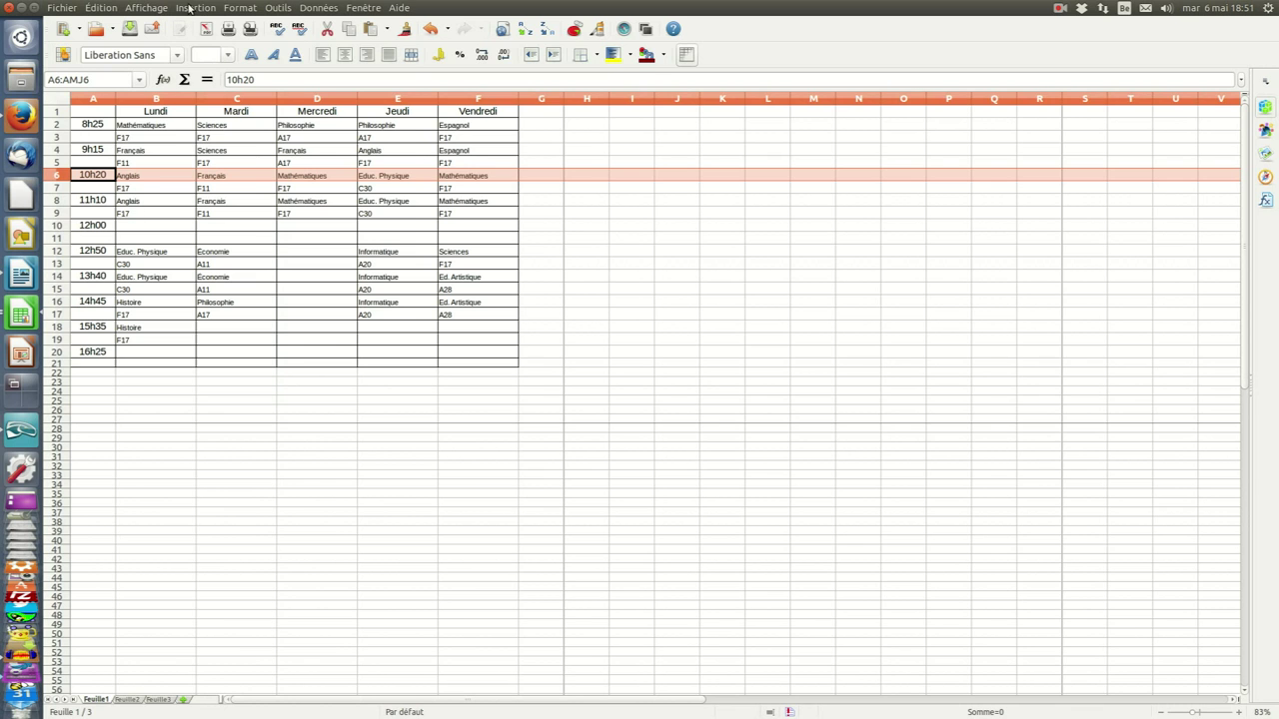
{"action": "left_click", "coordinate": [192, 9]}
{"action": "left_click", "coordinate": [203, 54]}
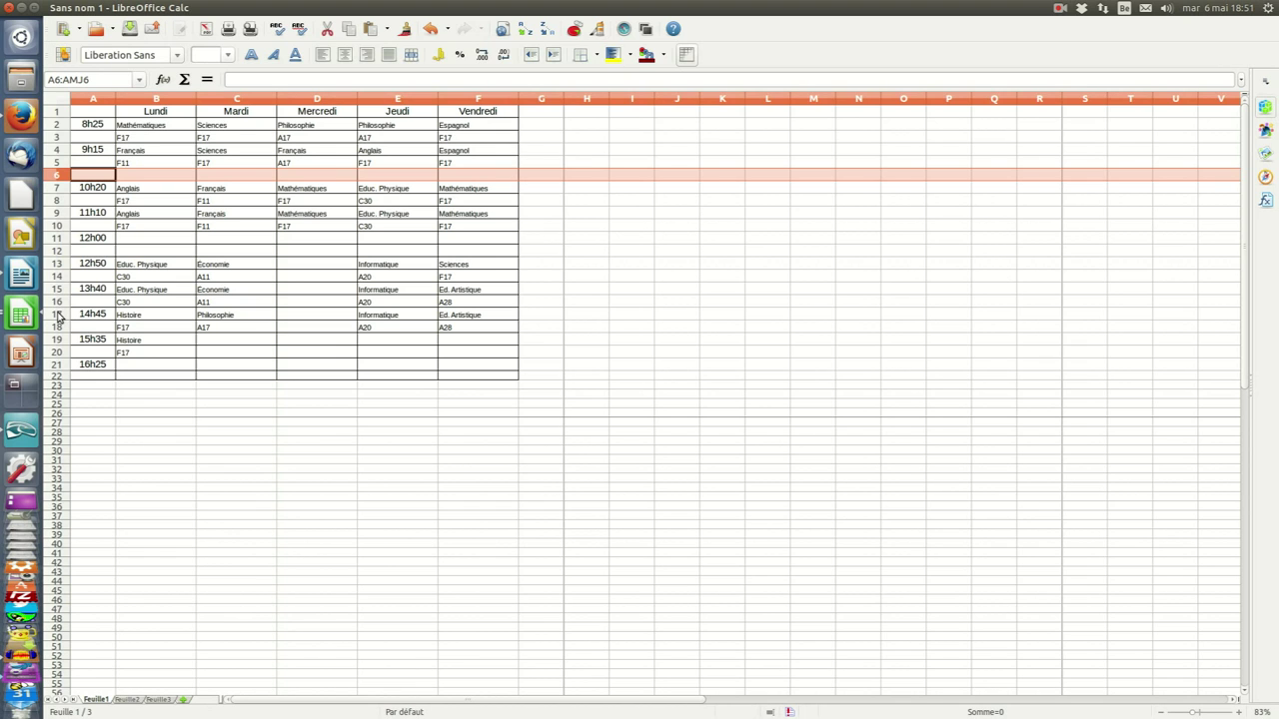
{"action": "left_click", "coordinate": [57, 314]}
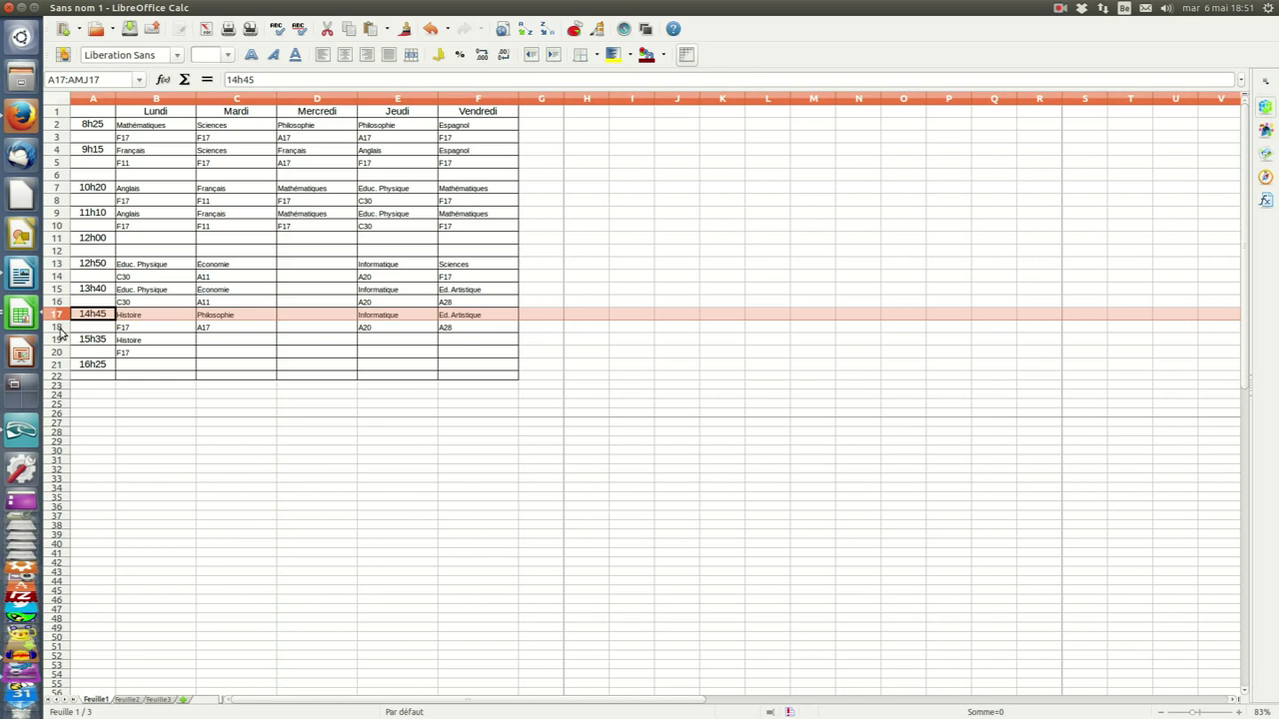
{"action": "left_click", "coordinate": [195, 8]}
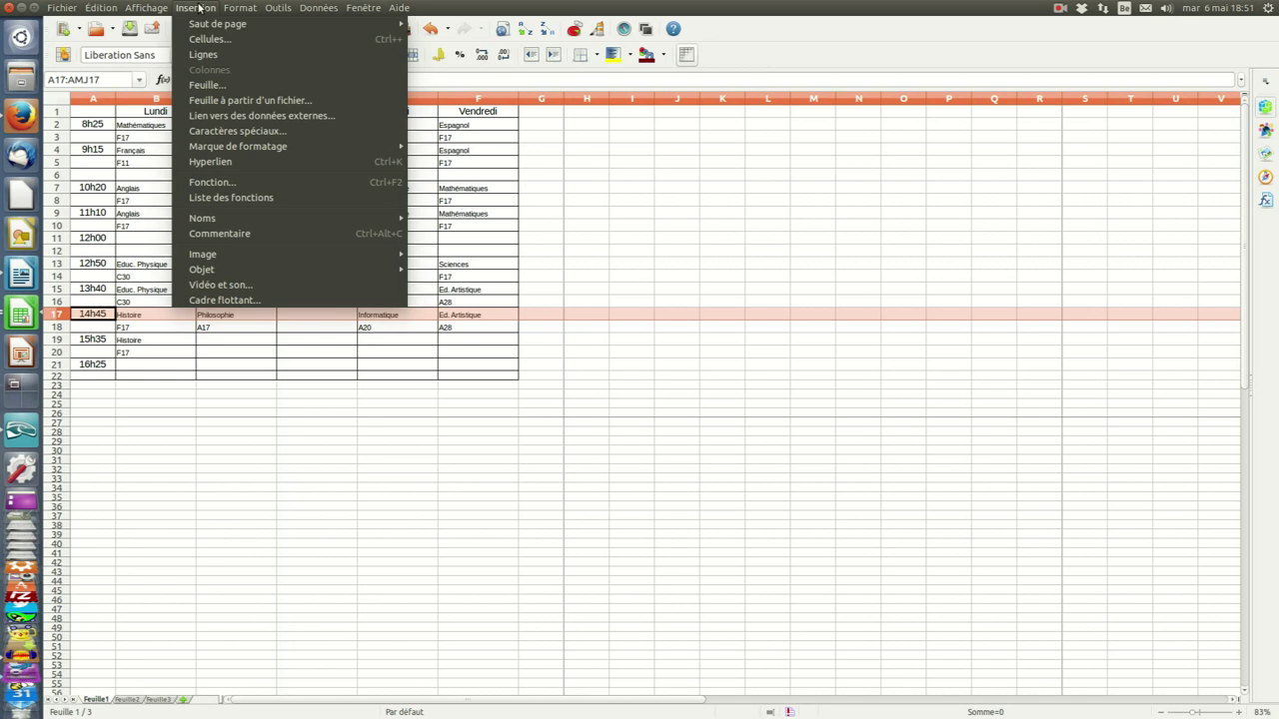
{"action": "left_click", "coordinate": [211, 53]}
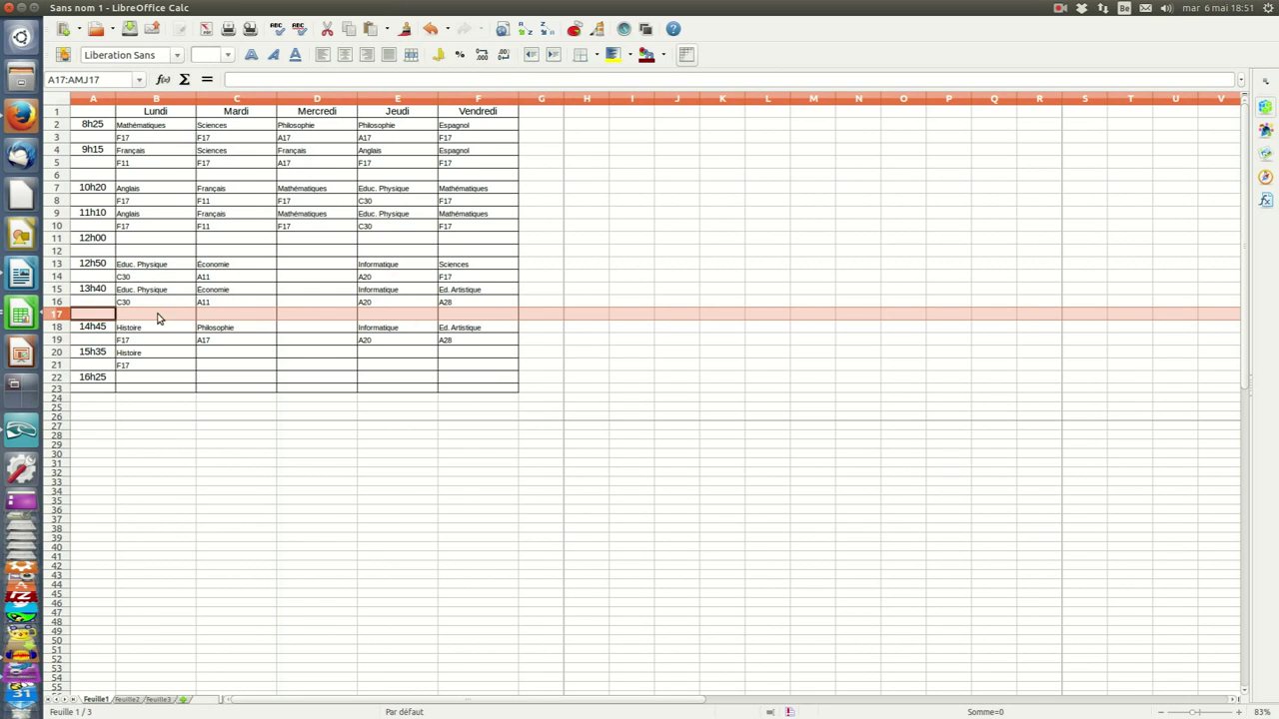
{"action": "left_click", "coordinate": [162, 314]}
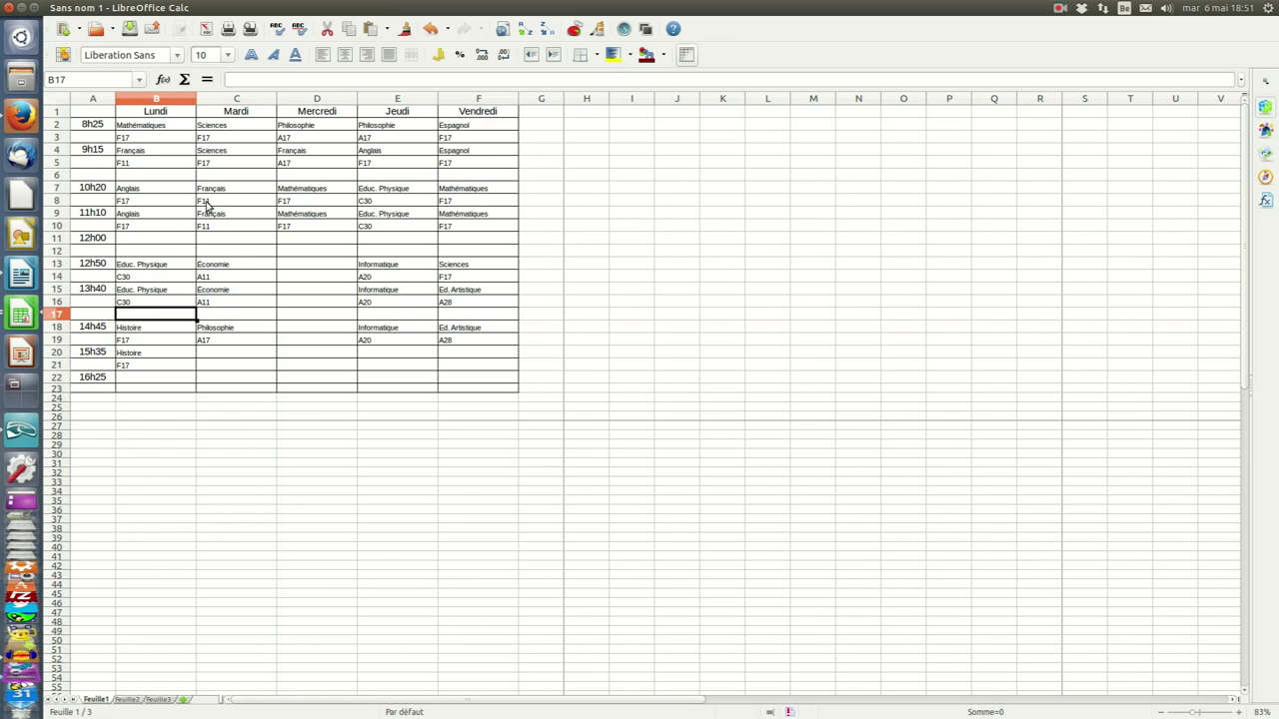
Fill the empty break rows A6:F6 and A17:F17 with the Gris 2 background color
{"action": "left_click", "coordinate": [125, 177]}
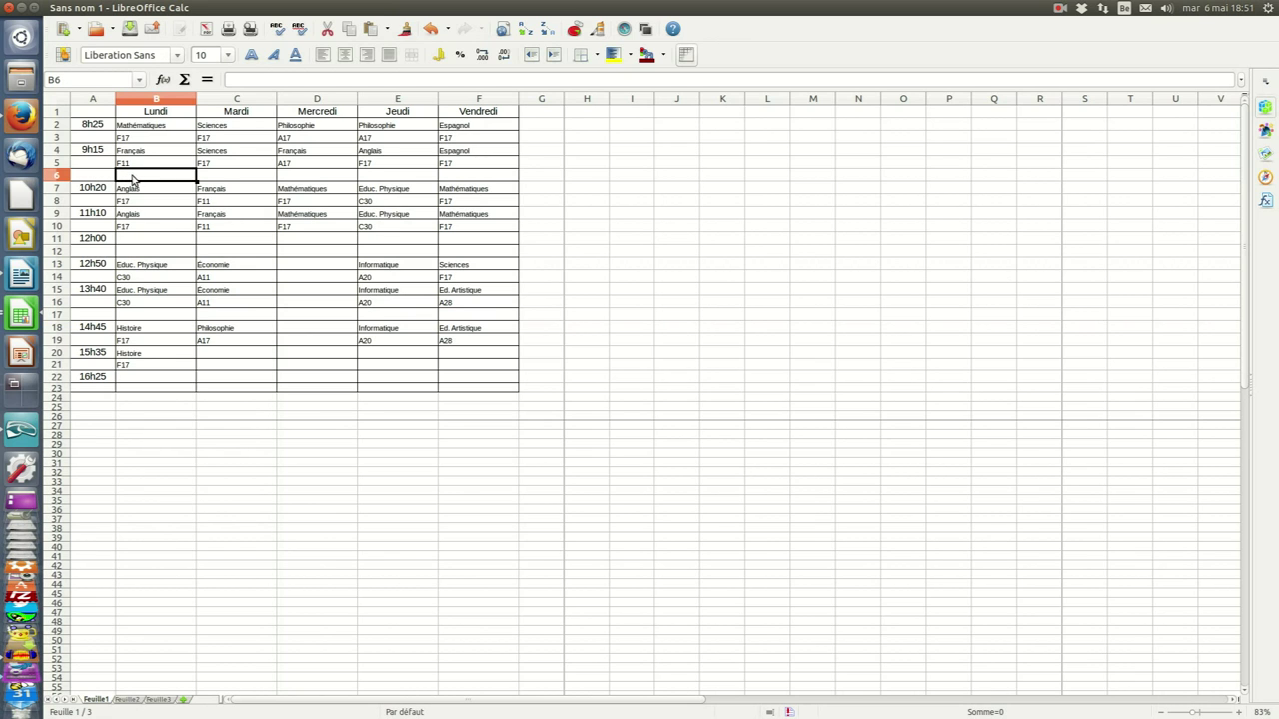
{"action": "left_click_drag", "start_coordinate": [101, 177], "coordinate": [459, 179]}
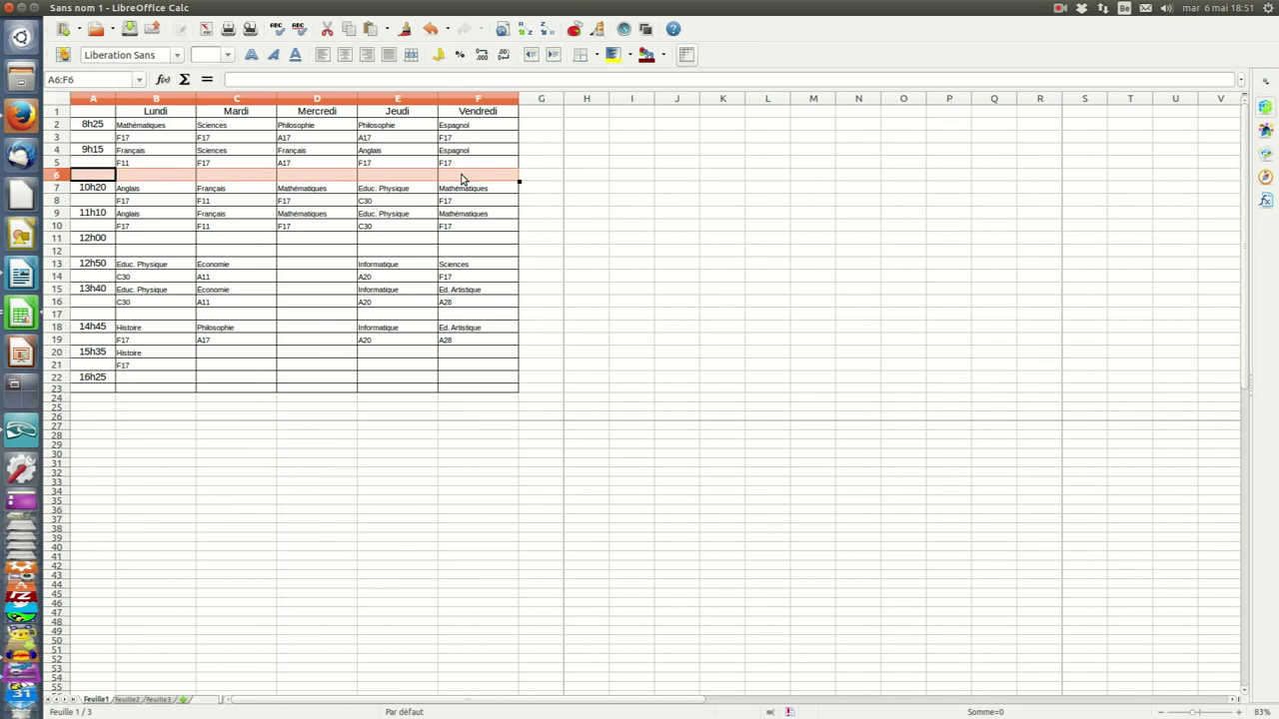
{"action": "left_click", "coordinate": [630, 56]}
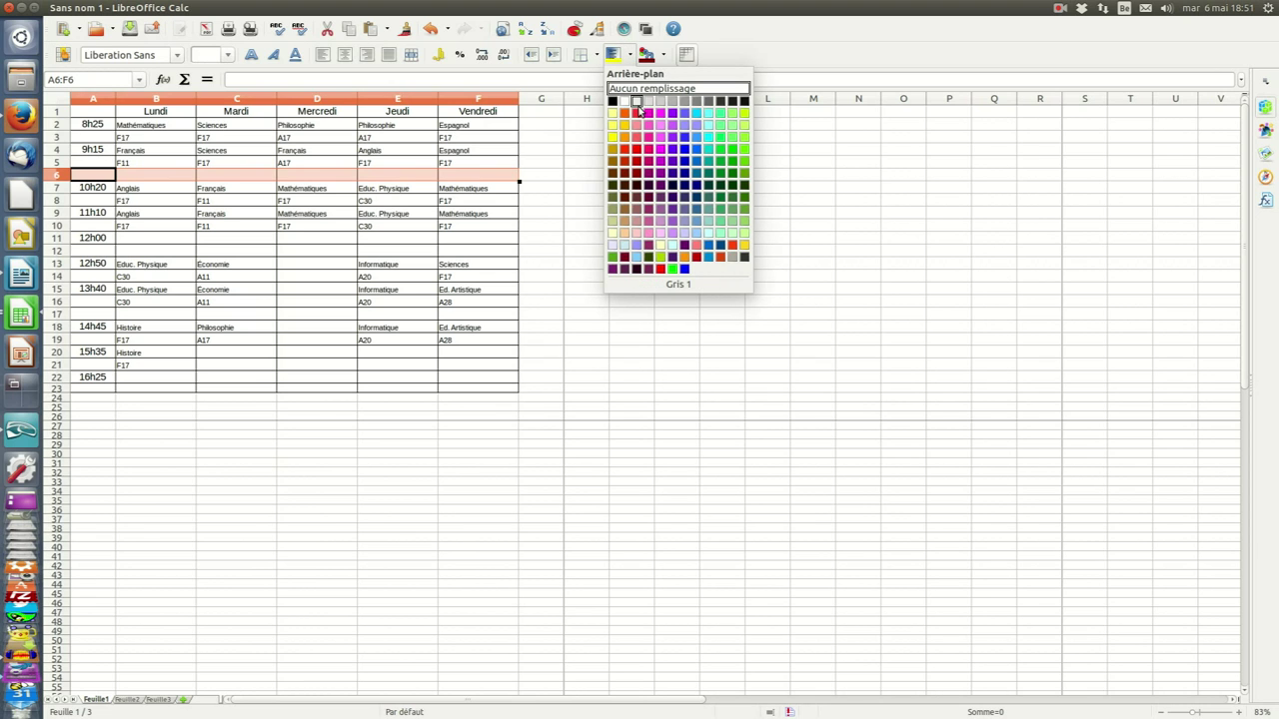
{"action": "left_click", "coordinate": [649, 102]}
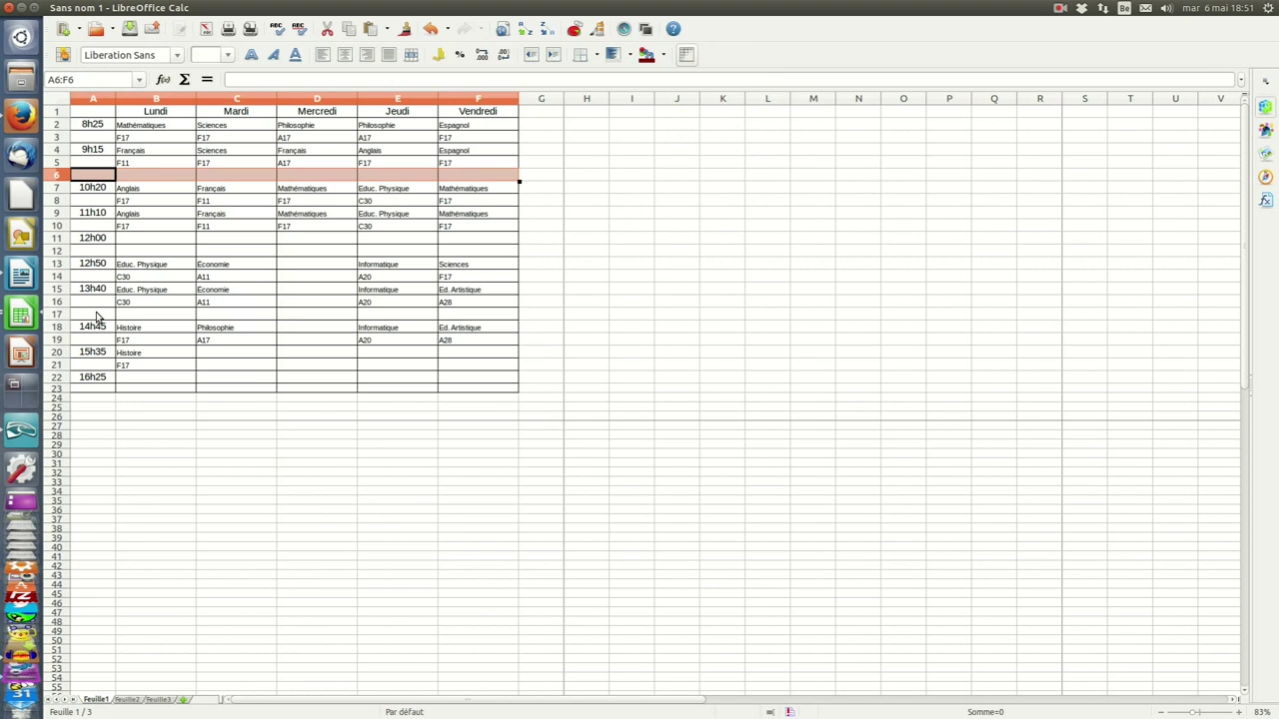
{"action": "left_click_drag", "start_coordinate": [92, 315], "coordinate": [457, 320]}
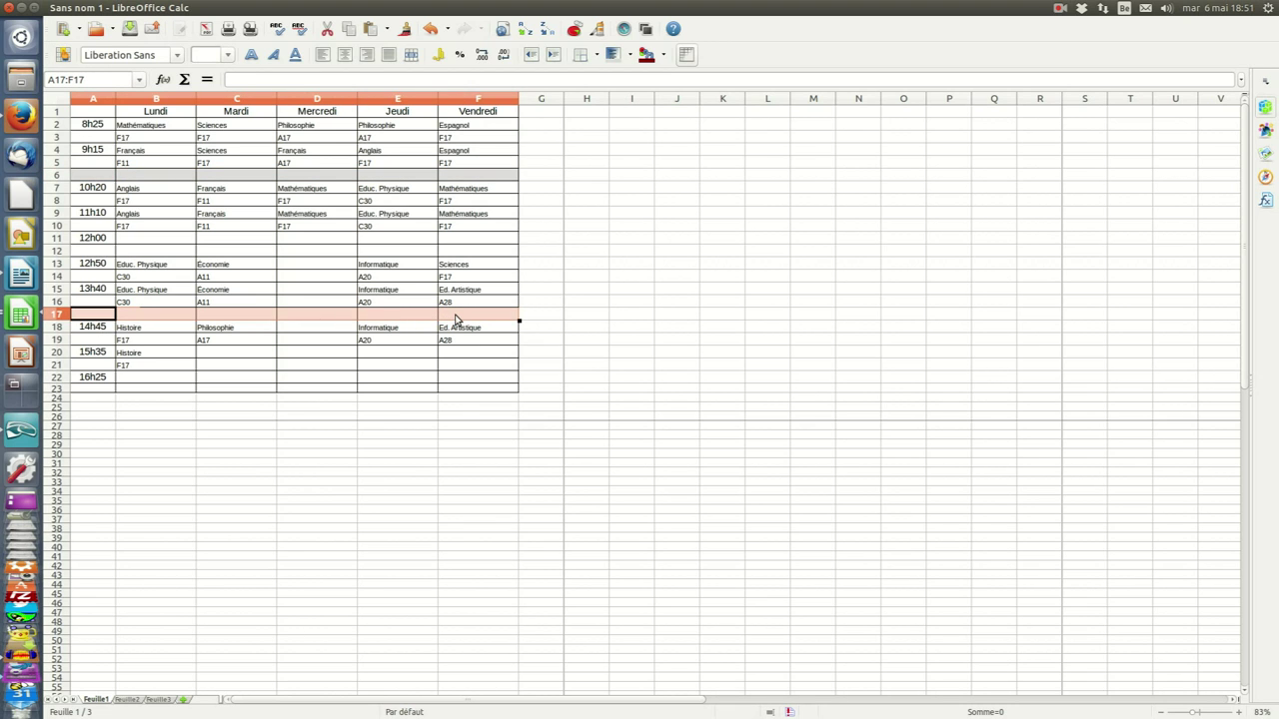
{"action": "left_click", "coordinate": [645, 55]}
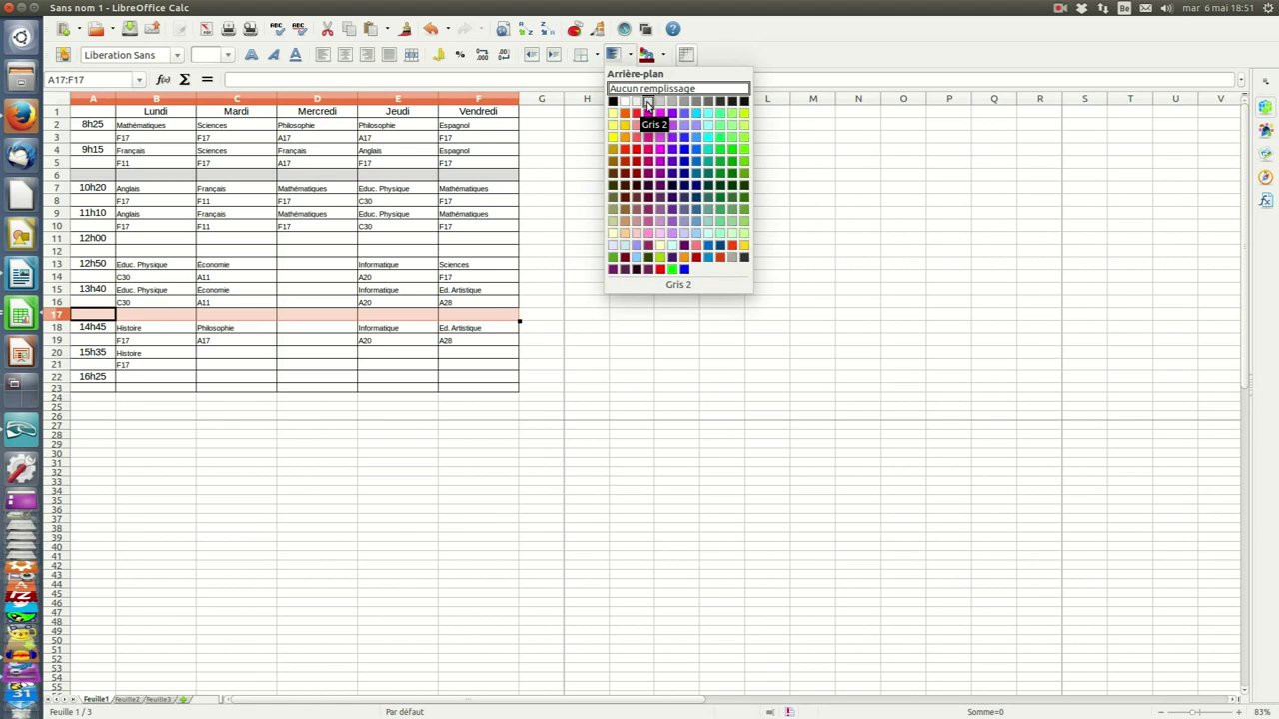
{"action": "left_click", "coordinate": [643, 113]}
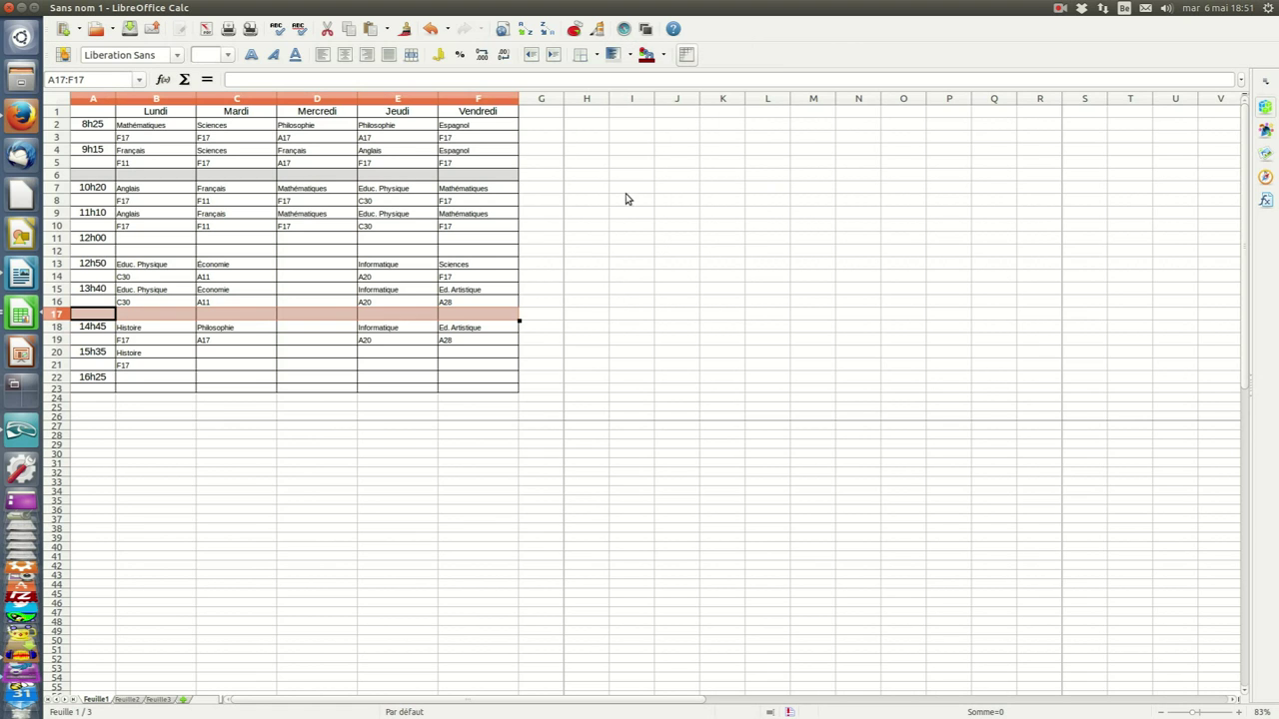
{"action": "left_click", "coordinate": [154, 138]}
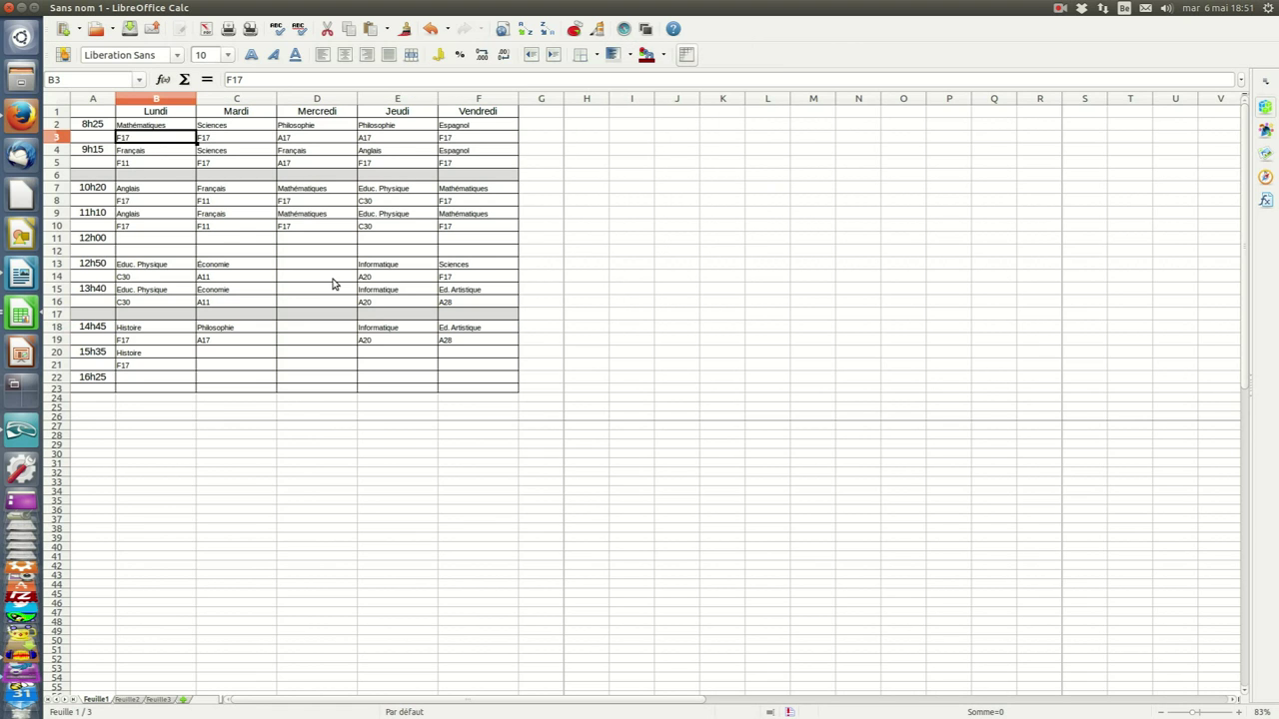
{"action": "left_click", "coordinate": [93, 113]}
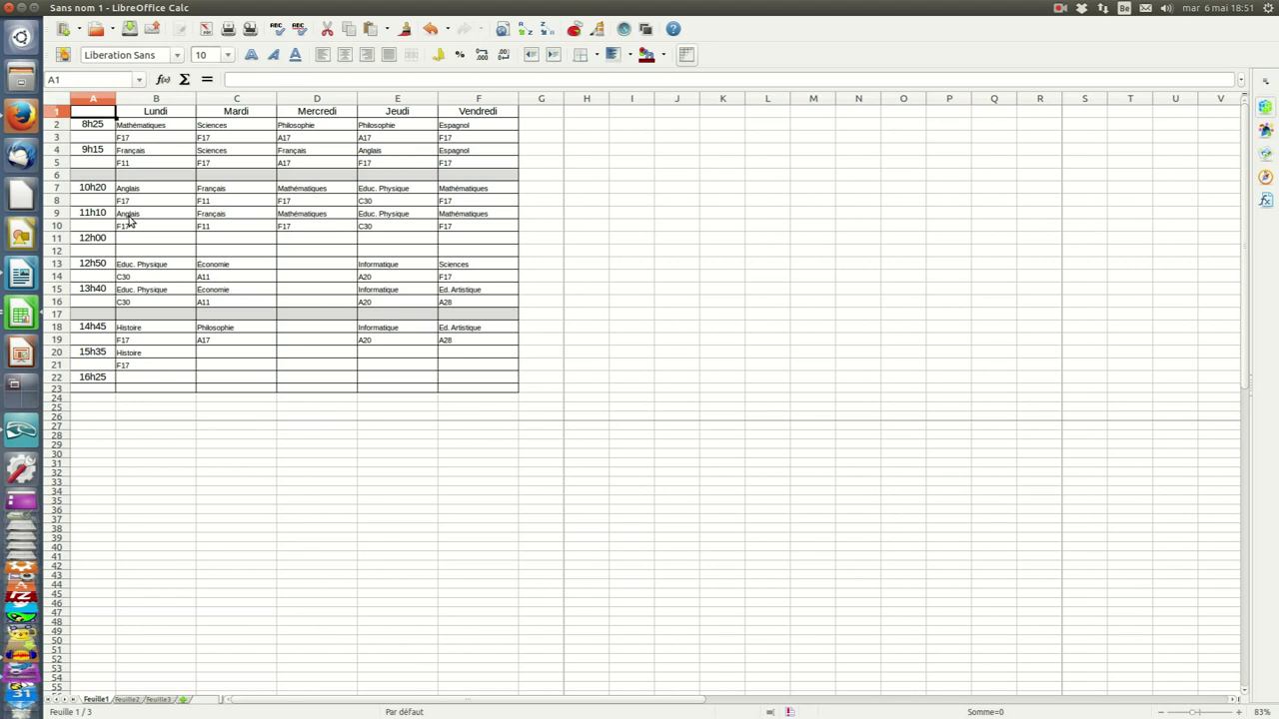